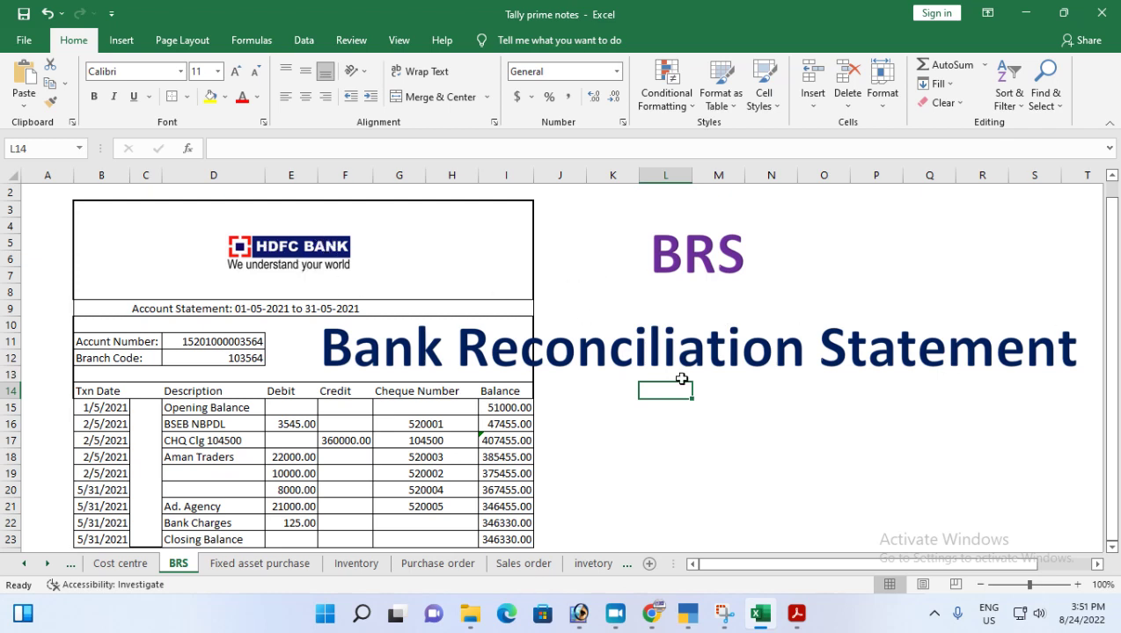
- Switch to TallyPrime and review the HDFC Bank ledger's account details in ledger alteration, closing it without changes
click(695, 614)
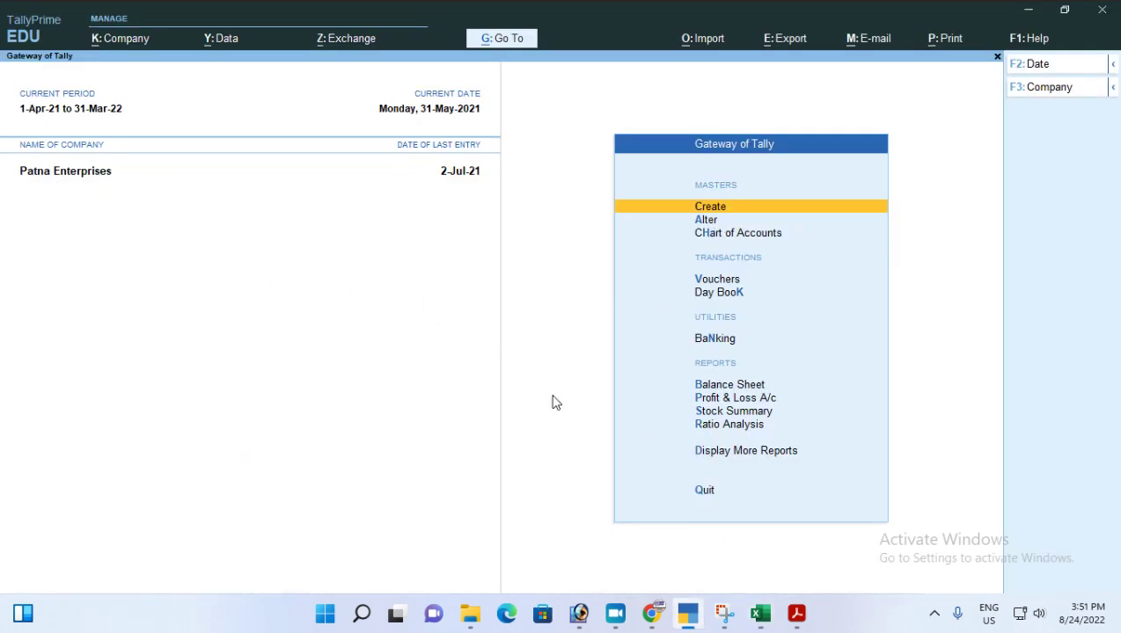
key(Down)
key(Return)
key(Down)
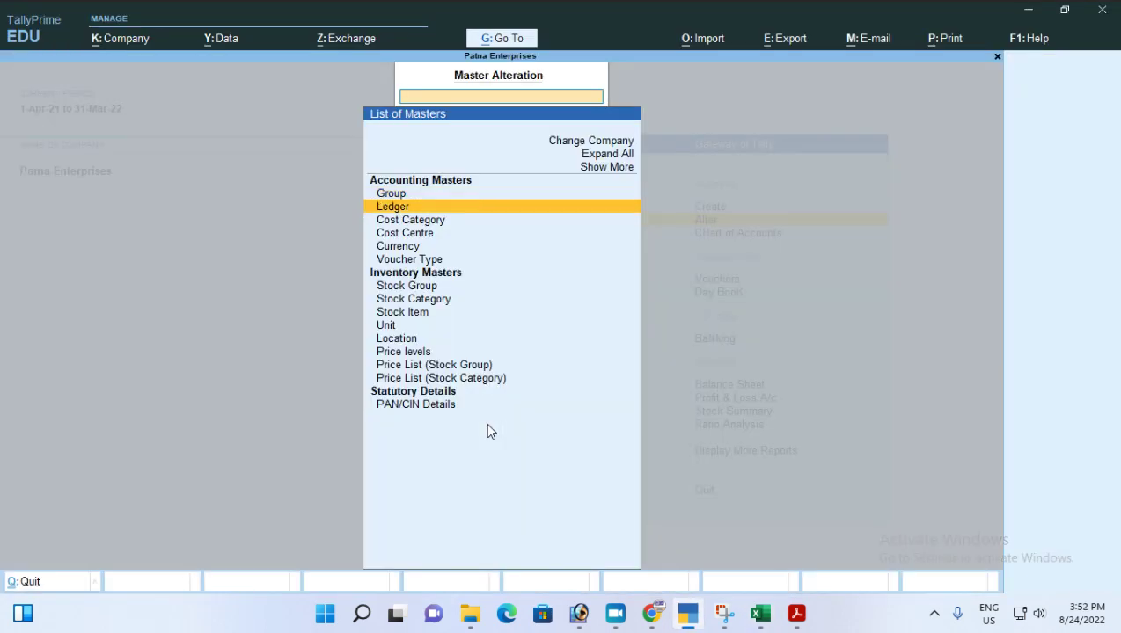
key(Return)
text(Hd)
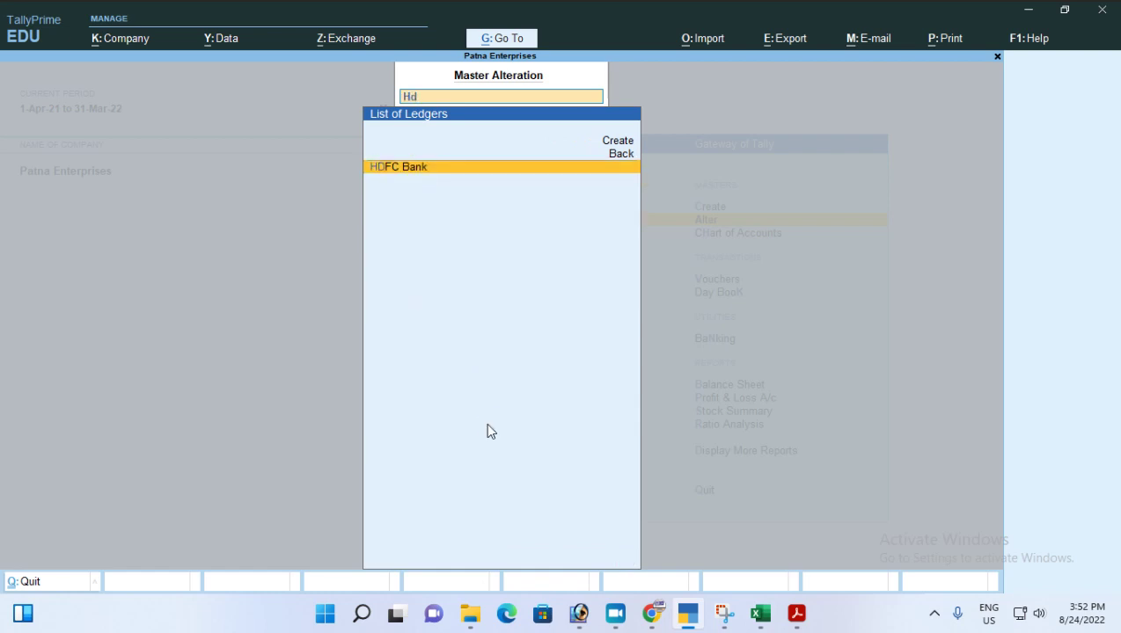
key(Return)
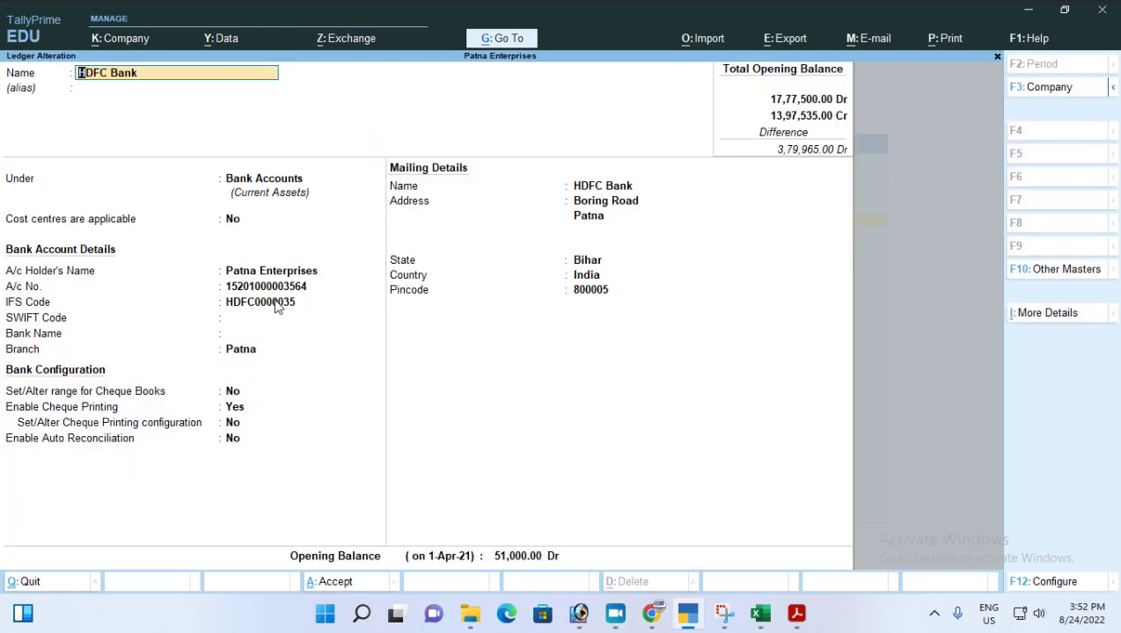
key(BackSpace)
key(Escape)
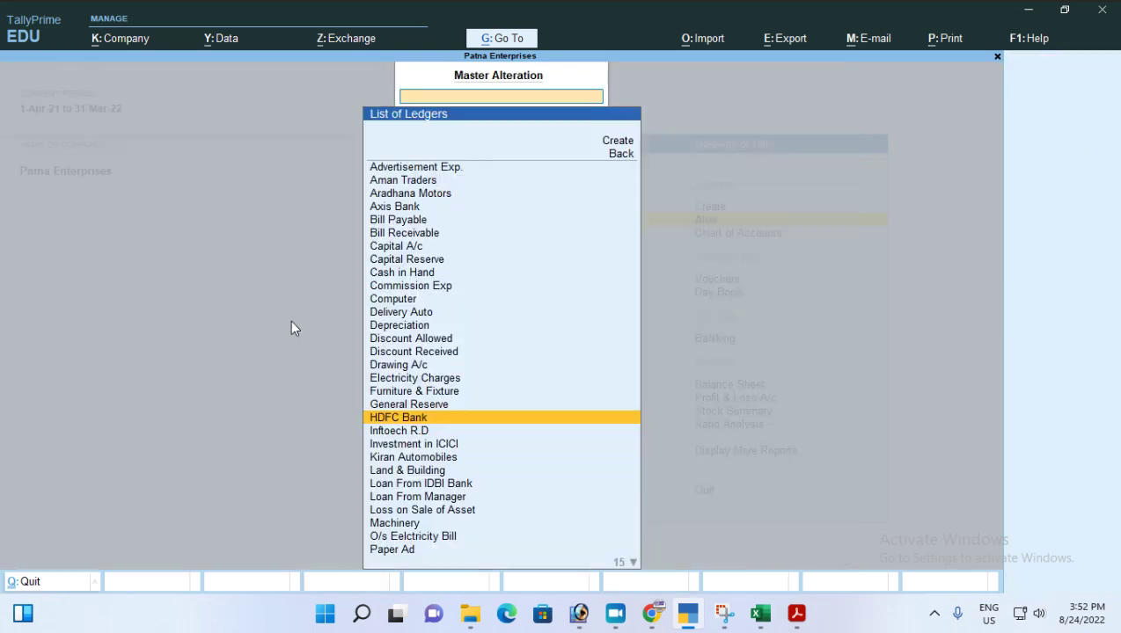
key(Escape)
key(Escape)
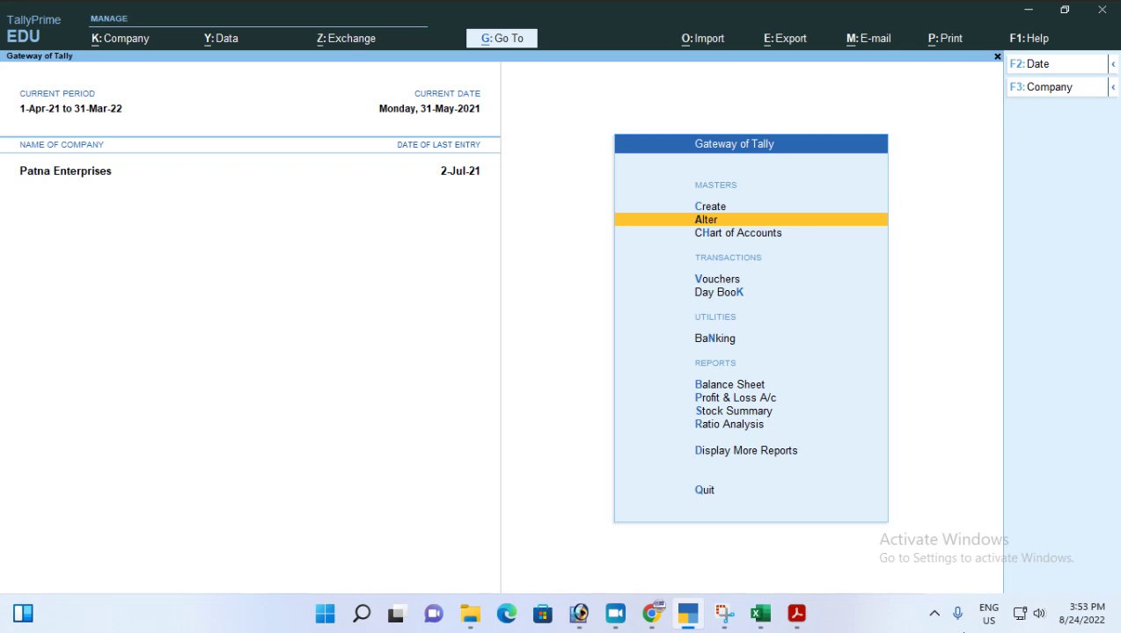
- Check the bank statement in Excel, and return to TallyPrime to open the Cash/Bank Book(s) summary from Account Books
click(760, 613)
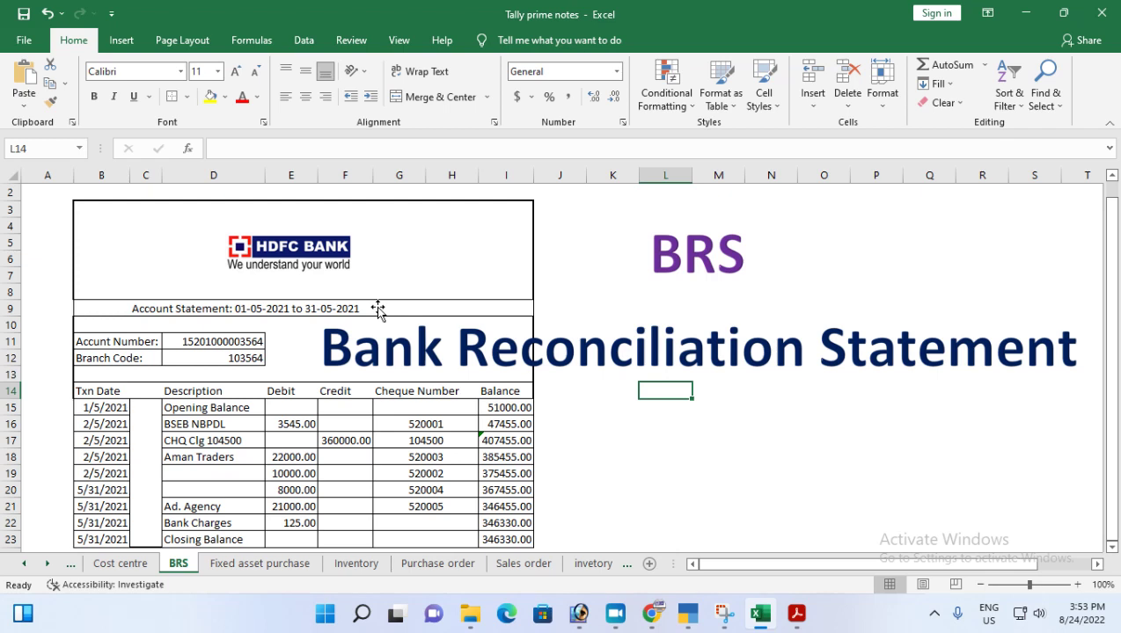
click(699, 621)
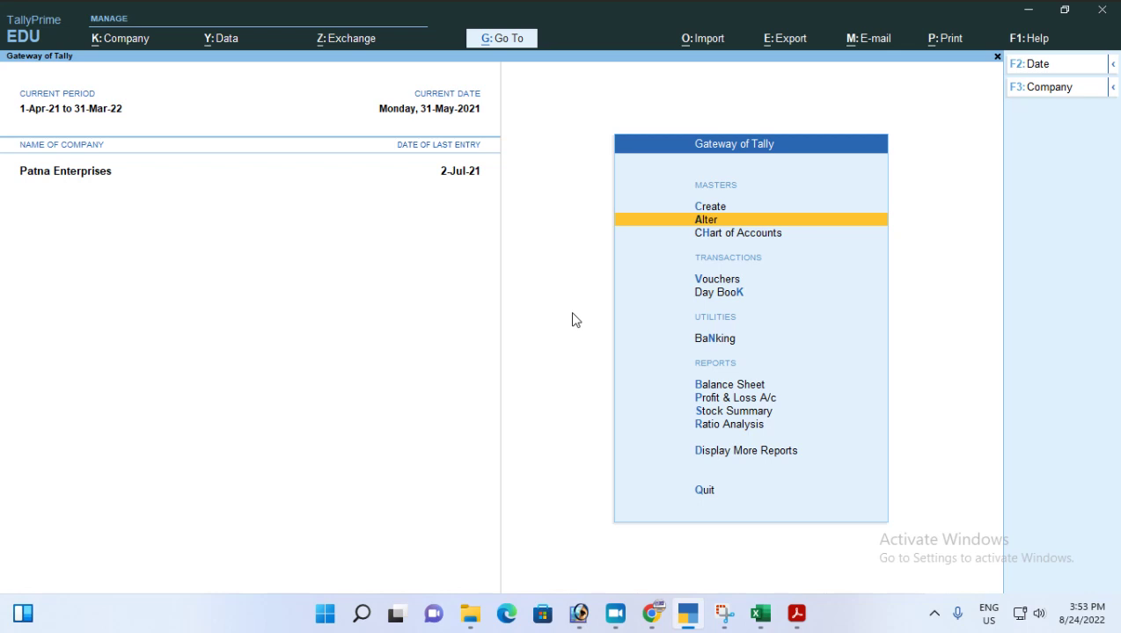
key(Down)
key(Down)
key(Down)
key(Down)
key(Down)
key(Down)
key(Down)
key(Down)
key(Down)
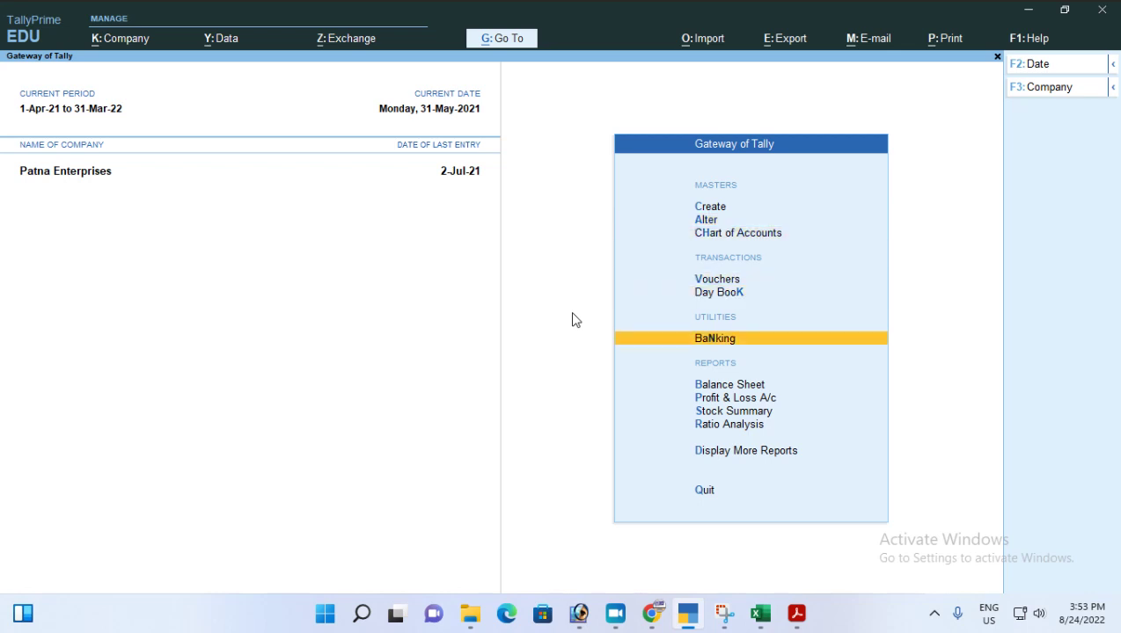
key(Return)
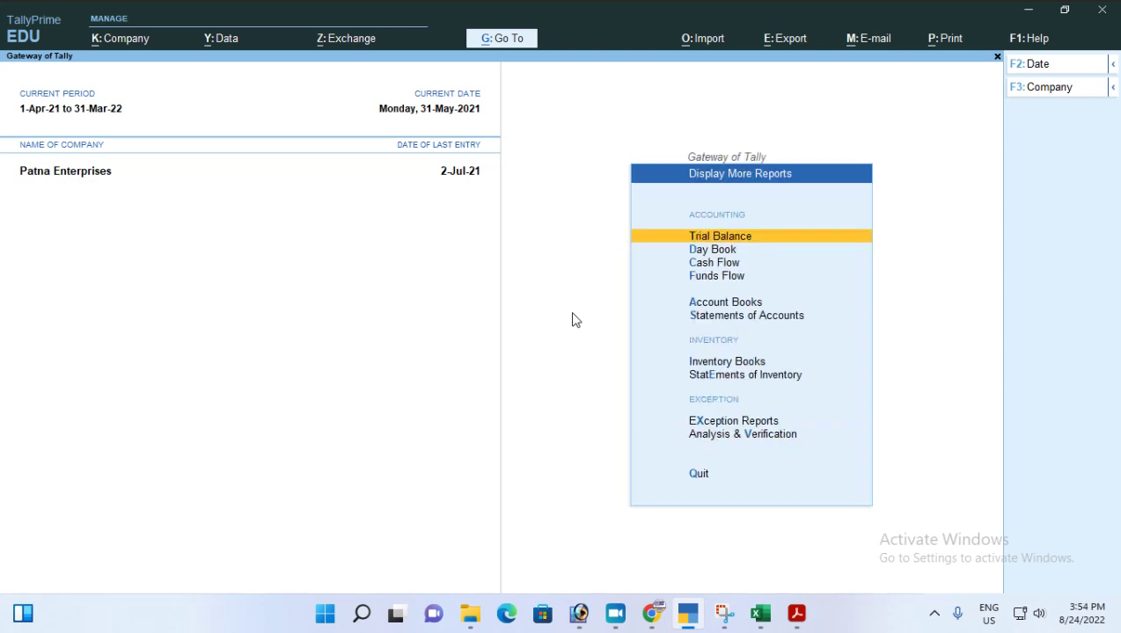
key(Down)
key(Down)
key(Down)
key(Down)
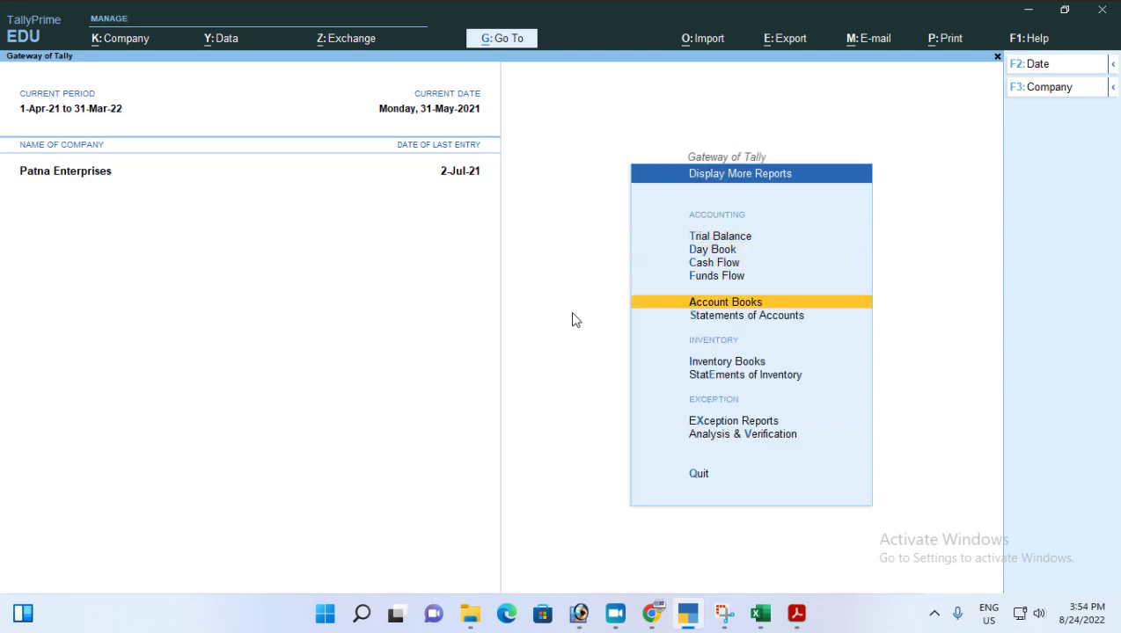
key(Return)
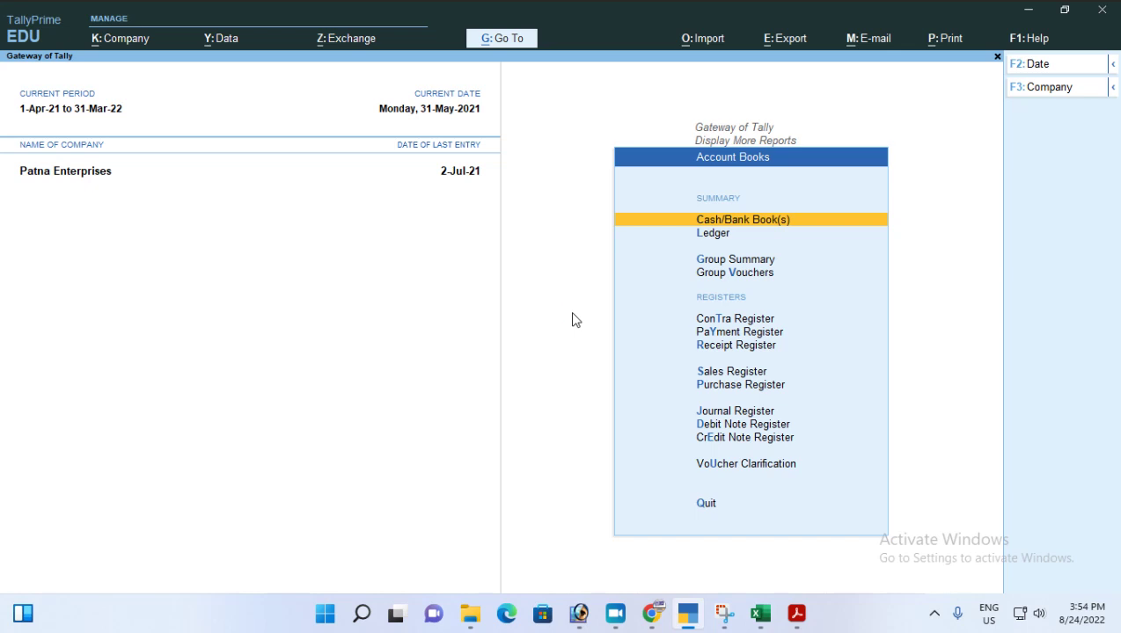
key(Return)
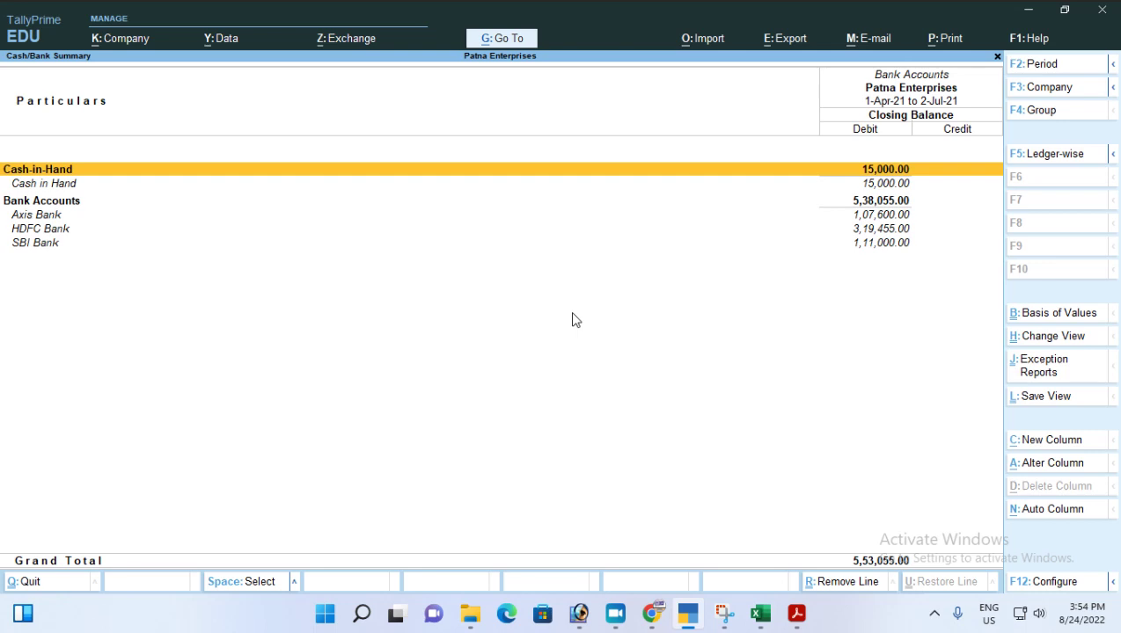
- Open the monthly summary of the HDFC Bank ledger from the Cash/Bank Summary
key(Down)
key(Down)
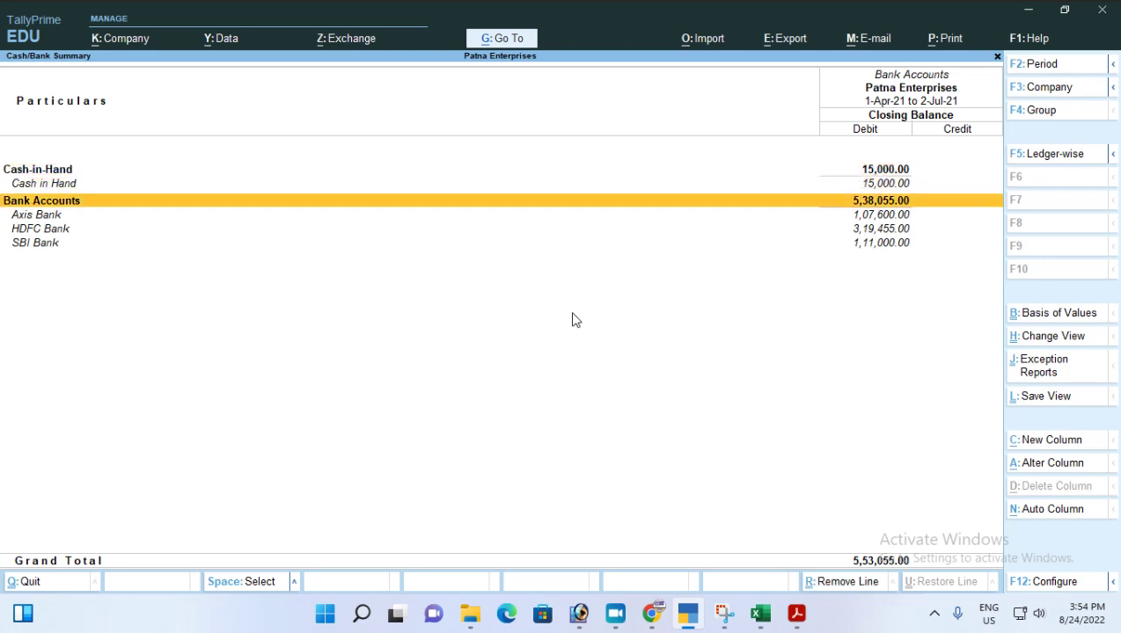
key(Down)
key(Down)
key(Down)
key(Up)
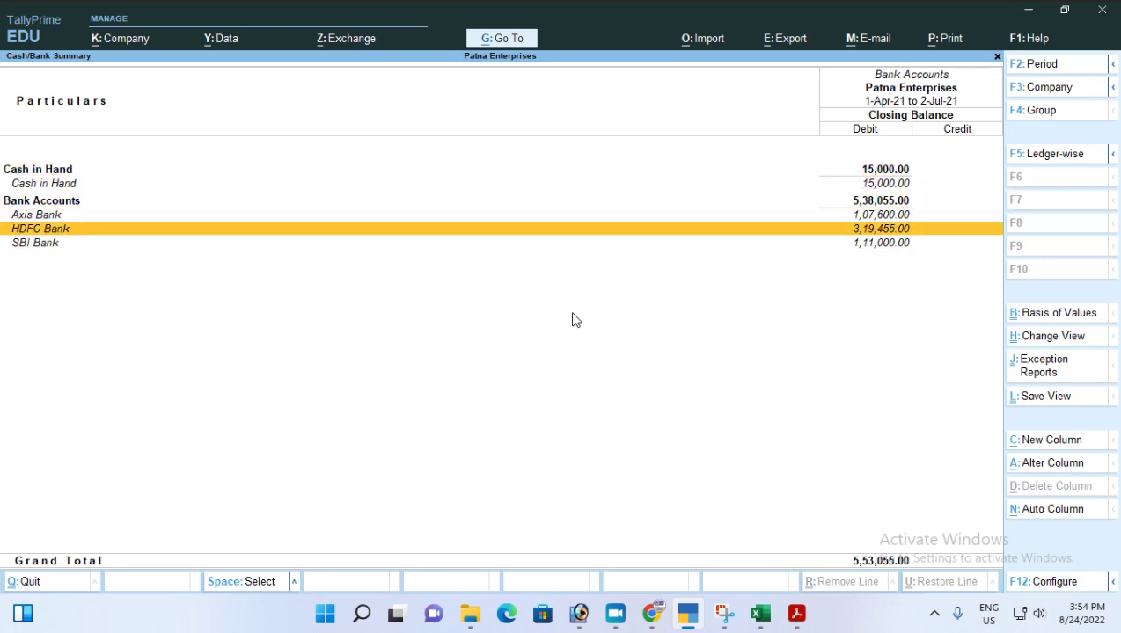
key(Up)
key(Down)
key(Down)
key(Up)
key(Return)
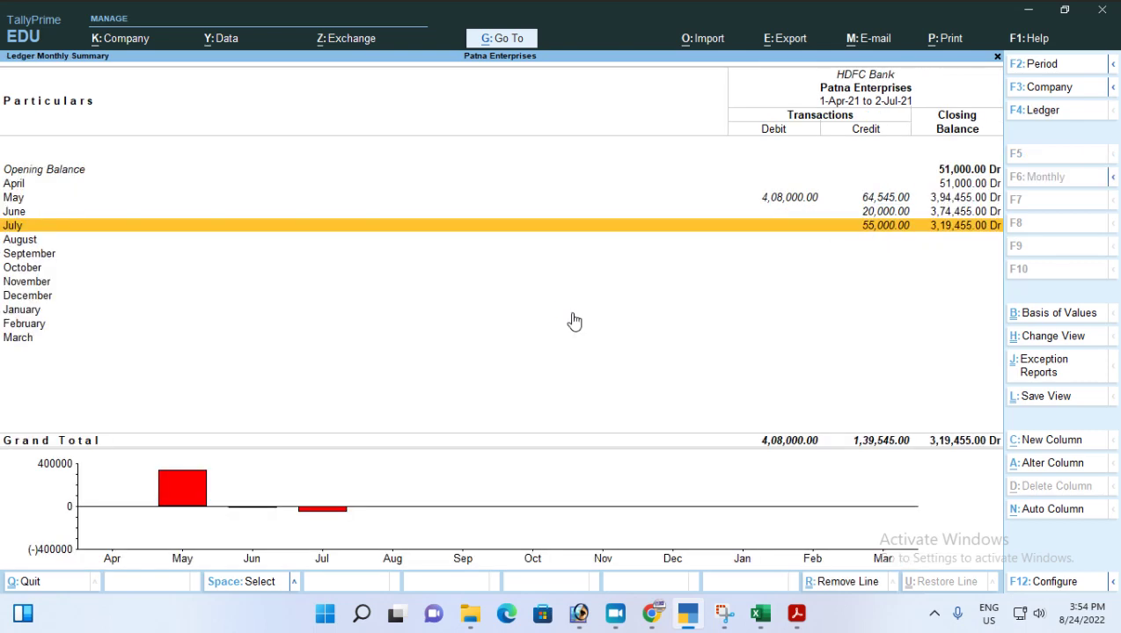
- Open the HDFC Bank ledger vouchers for May
key(Up)
key(Up)
key(Up)
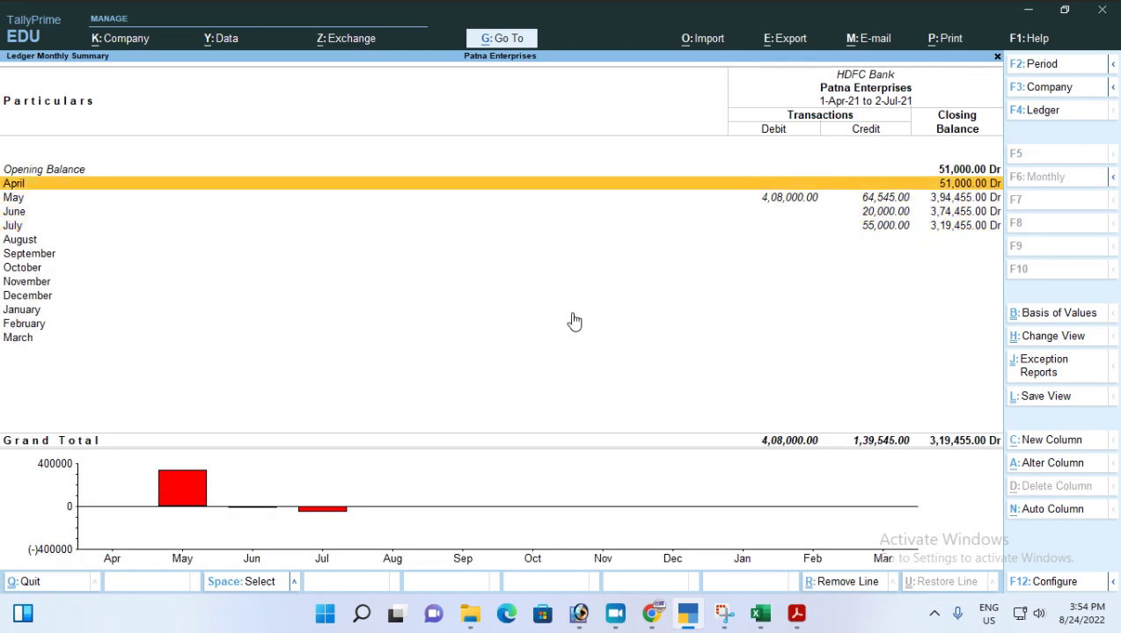
key(Down)
key(Return)
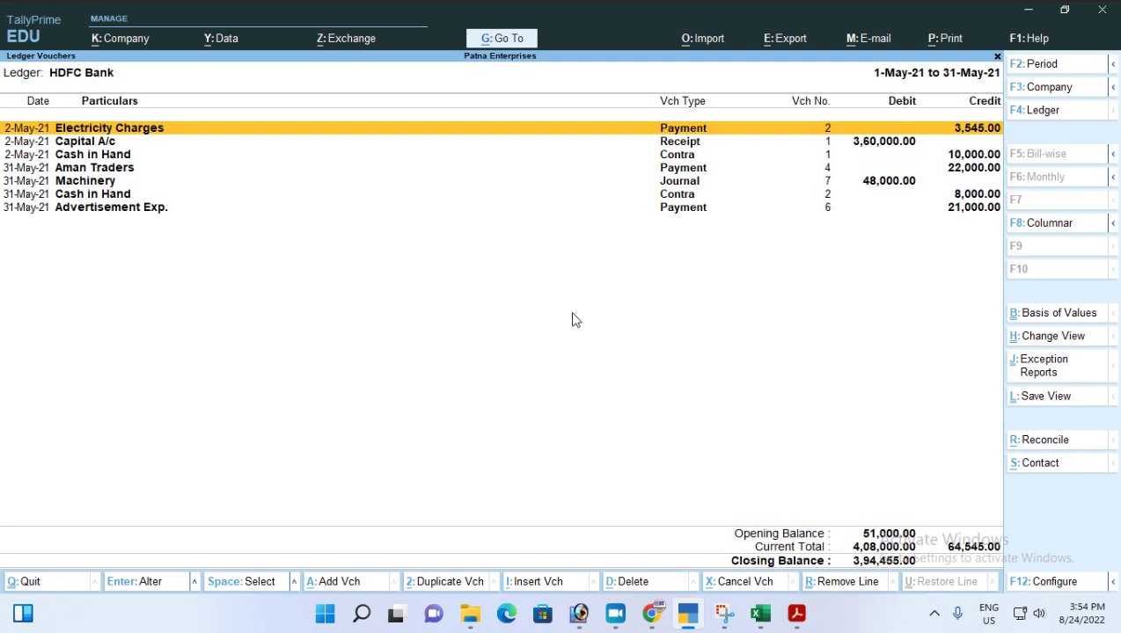
- Compare the opening balance row of the Excel bank statement with the HDFC Bank ledger vouchers in TallyPrime
click(761, 620)
scroll(136, 333, down, 1)
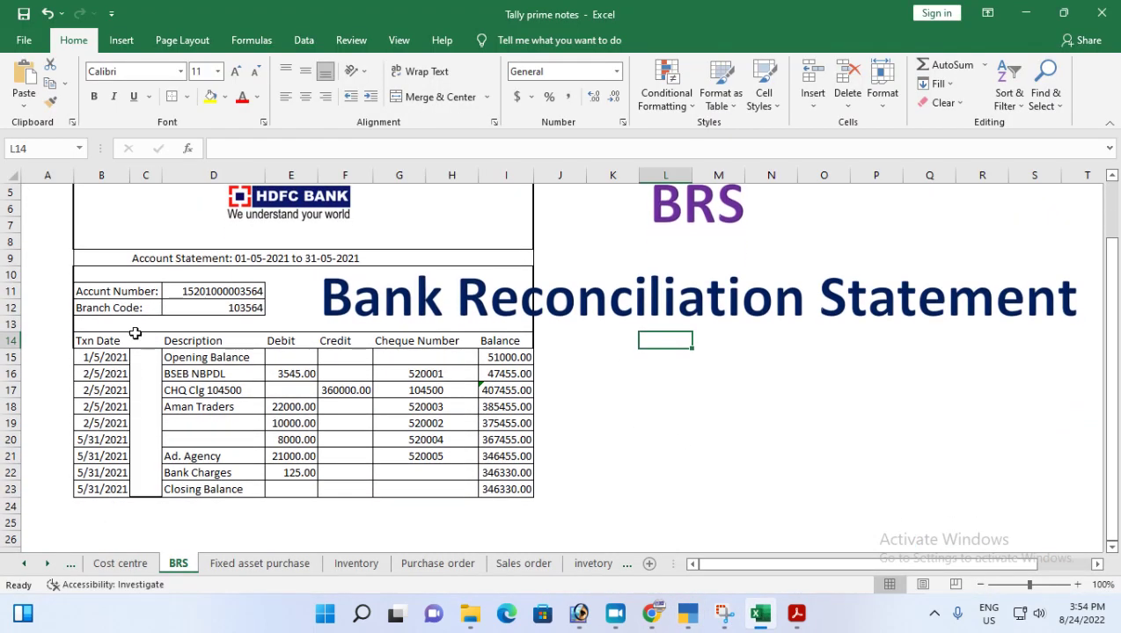
scroll(214, 387, up, 1)
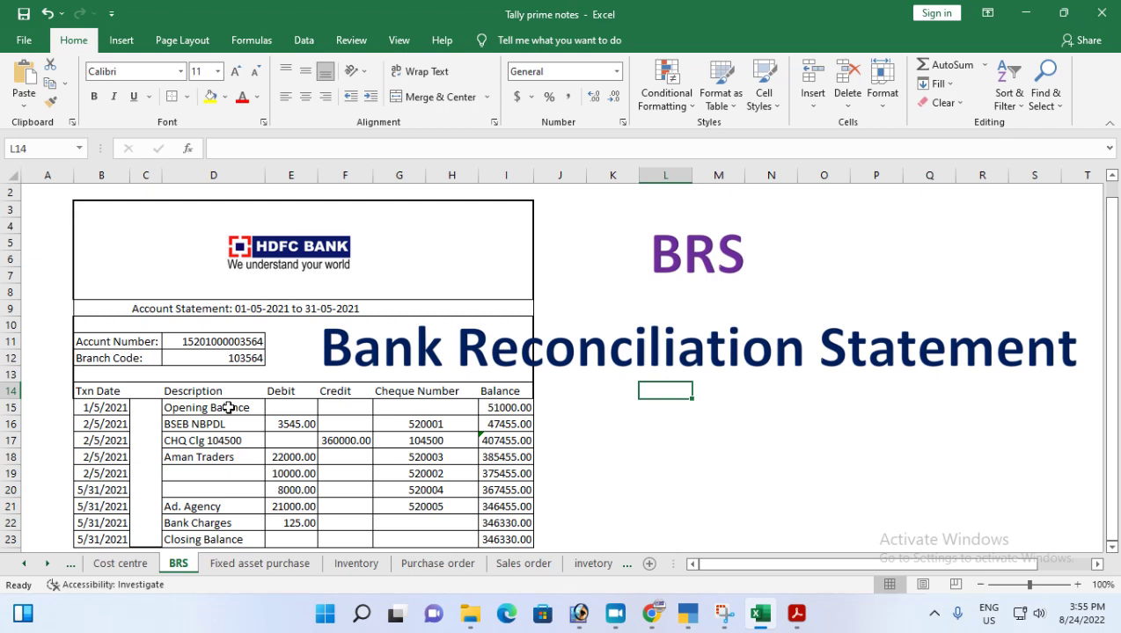
click(687, 613)
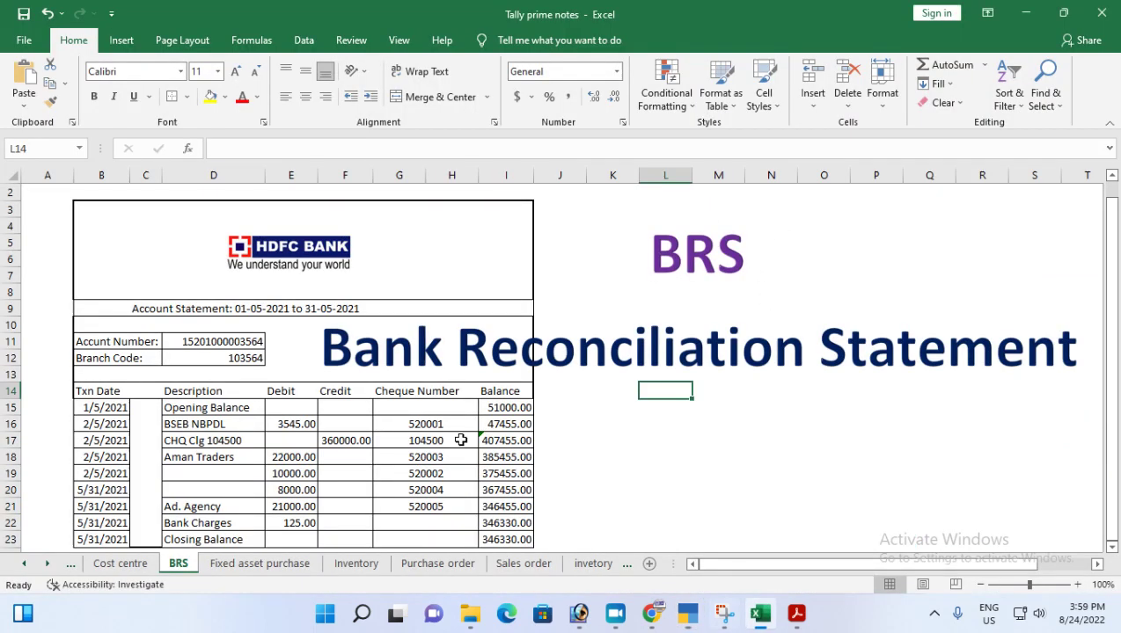
click(759, 615)
drag(106, 412, 498, 408)
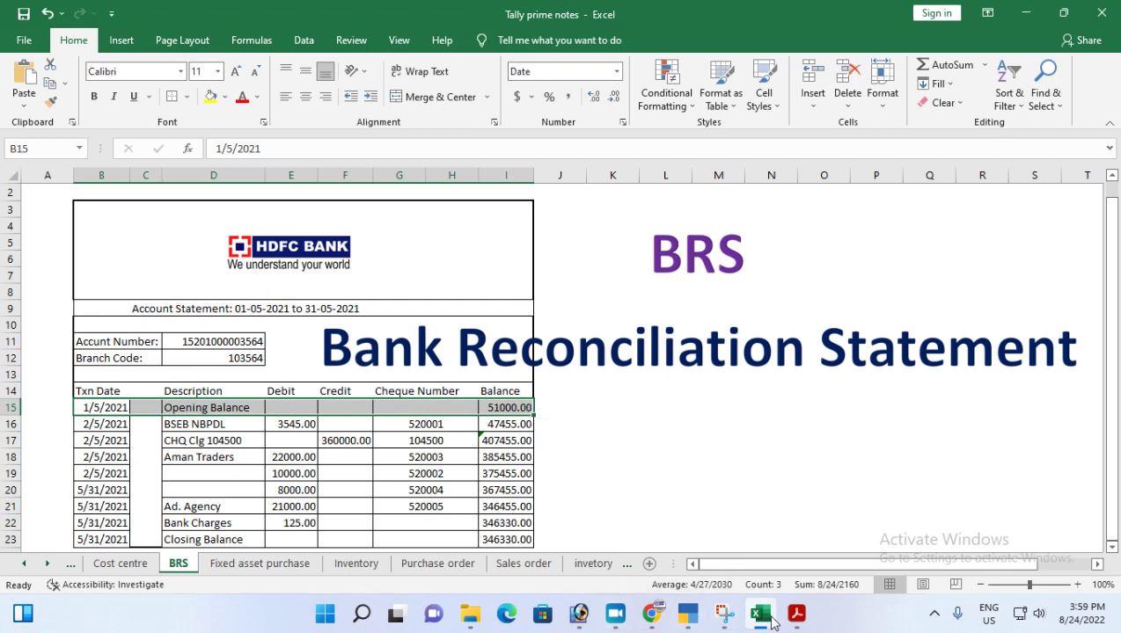
click(688, 614)
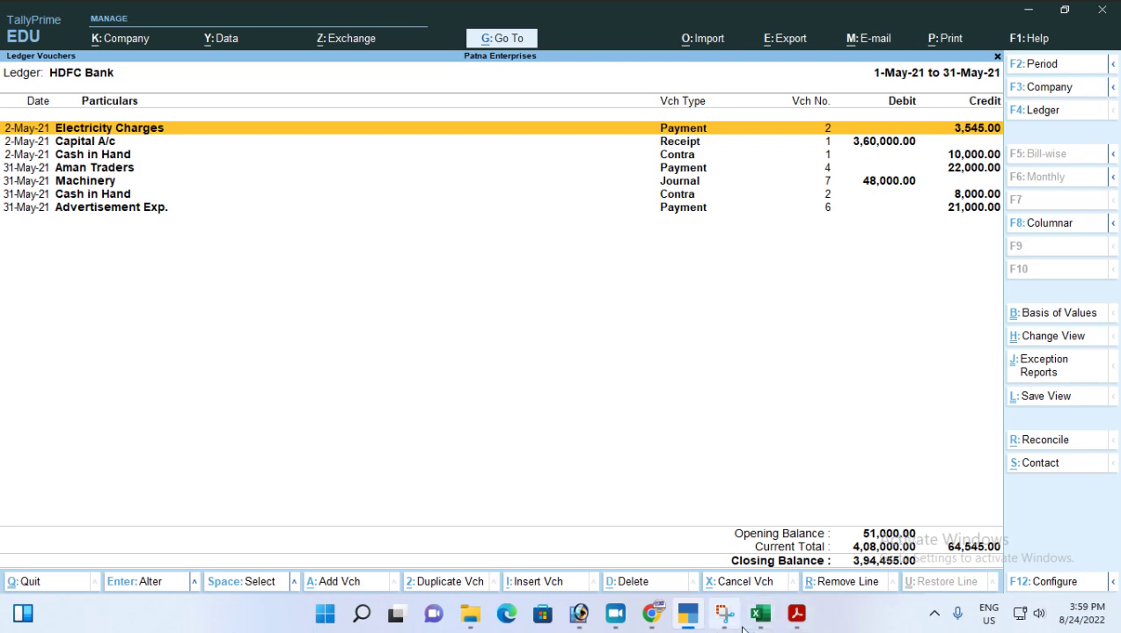
mouse_move(761, 613)
click(689, 498)
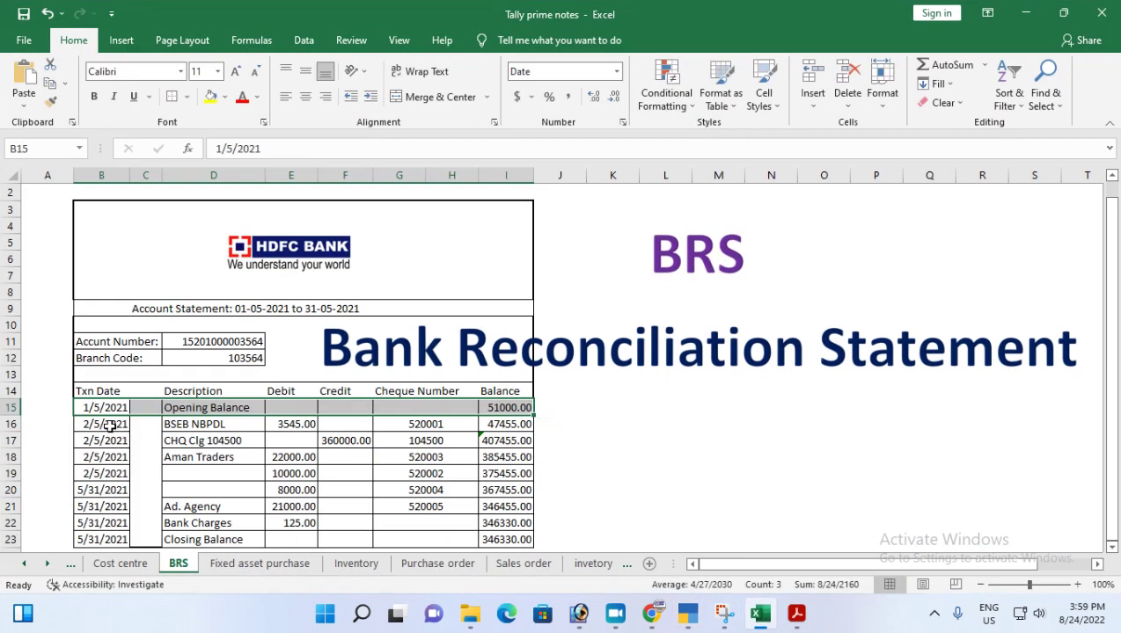
- Examine the BSEB NBPDL entry in the Excel statement, along with the debit, credit, cheque number and balance columns
drag(107, 428, 207, 430)
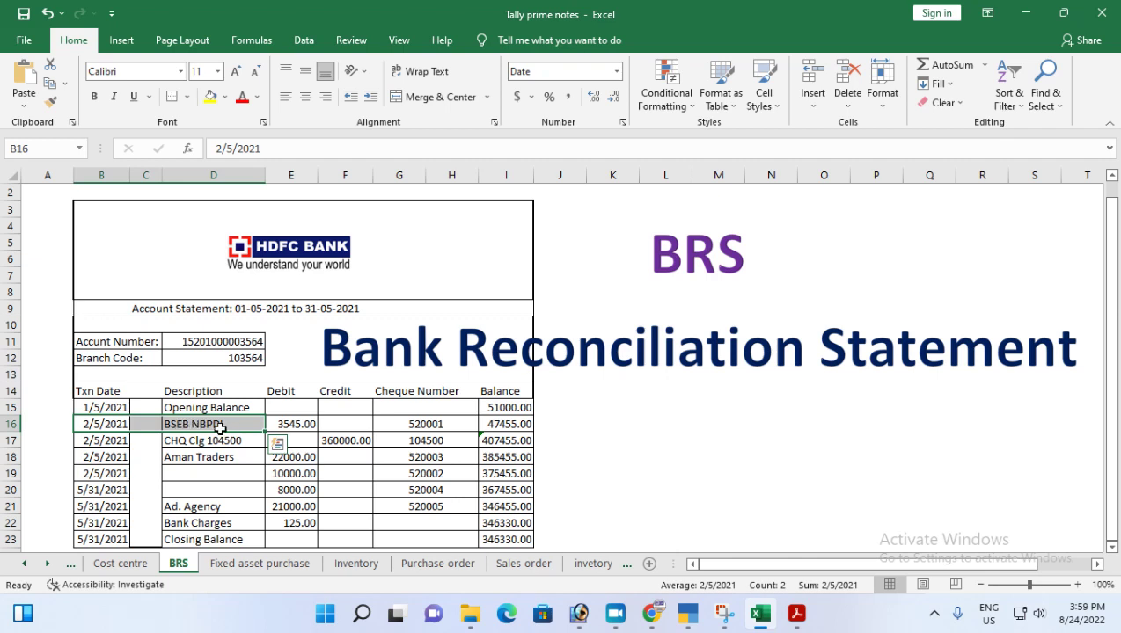
click(289, 426)
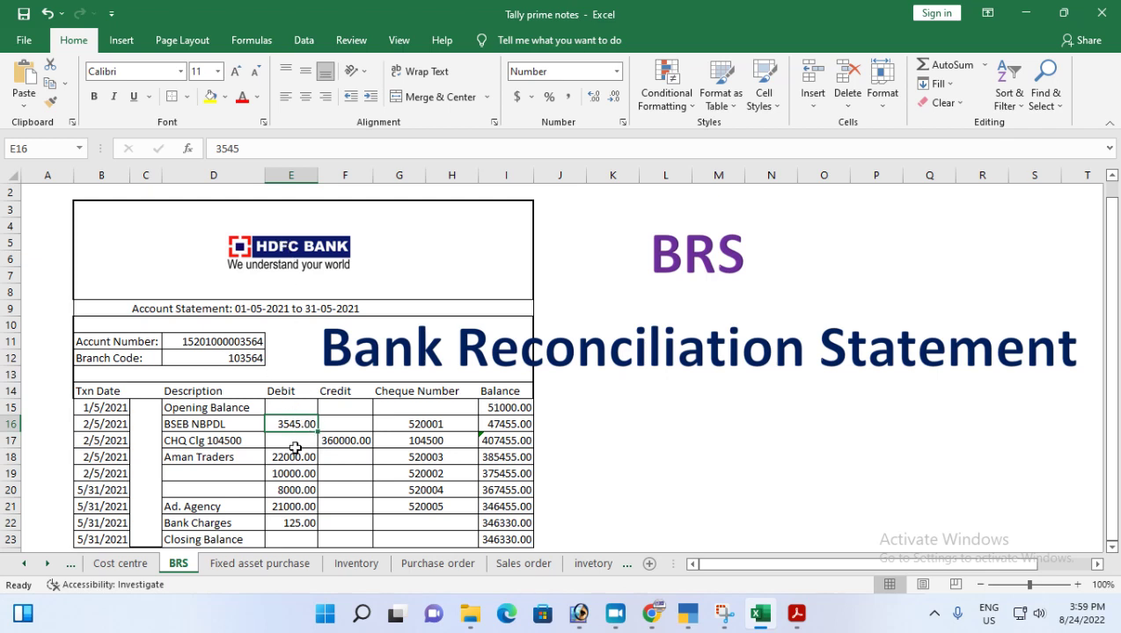
drag(285, 387, 287, 523)
drag(335, 409, 337, 518)
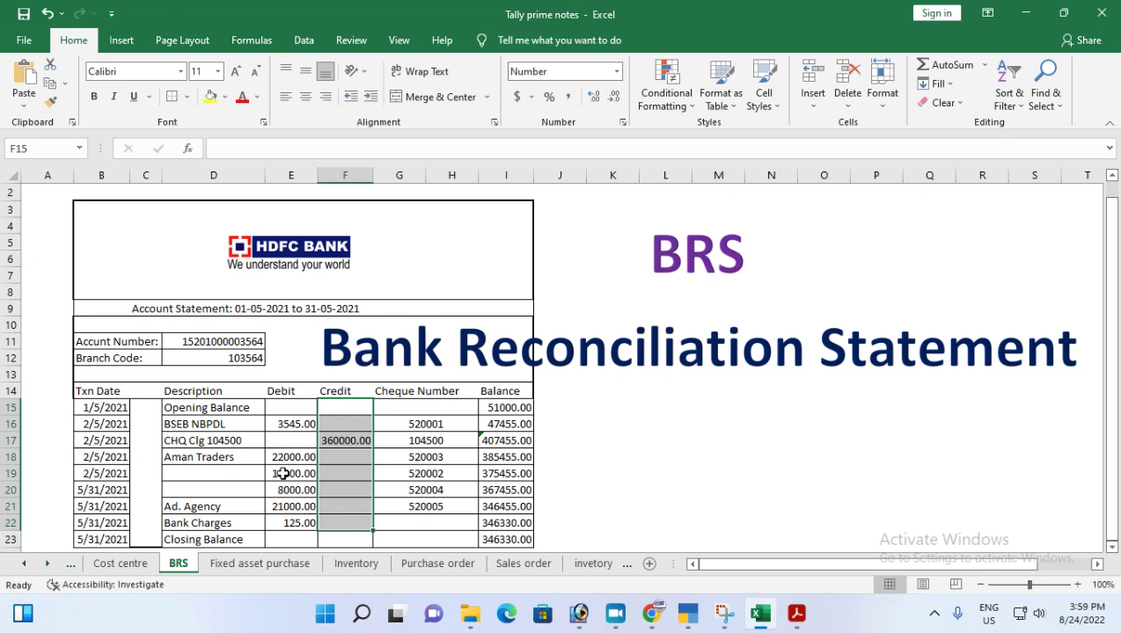
click(513, 407)
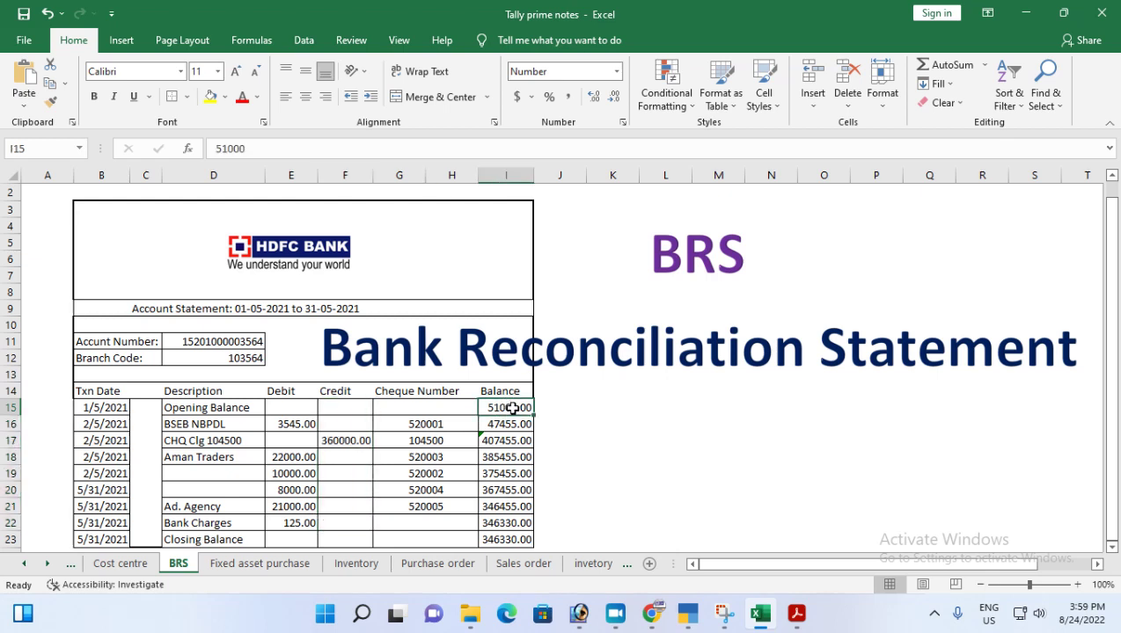
click(303, 425)
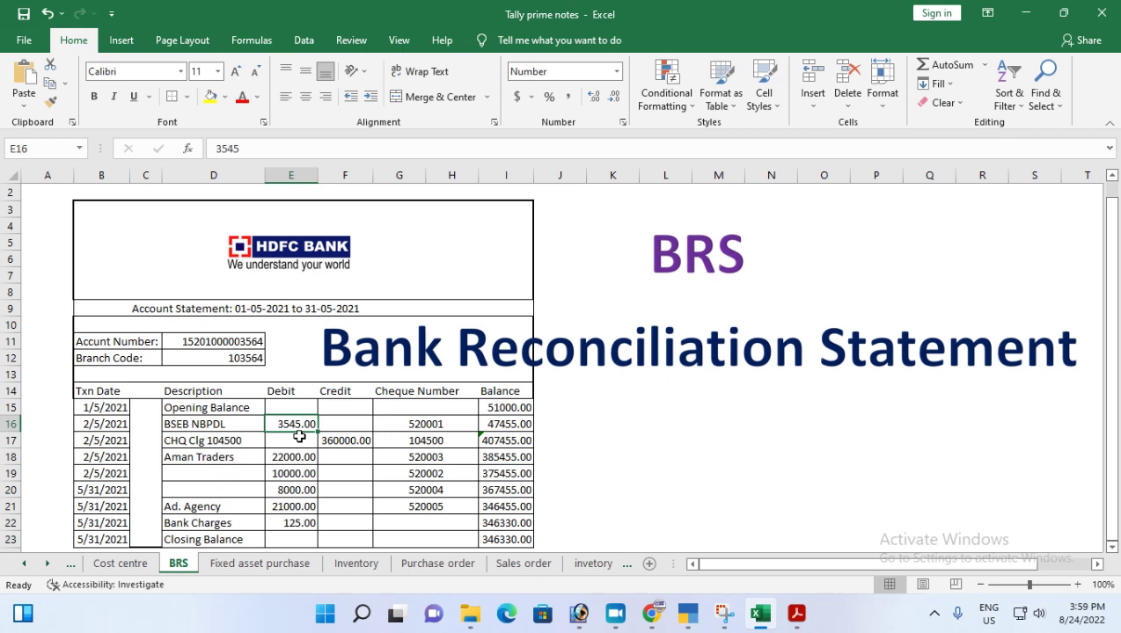
click(439, 423)
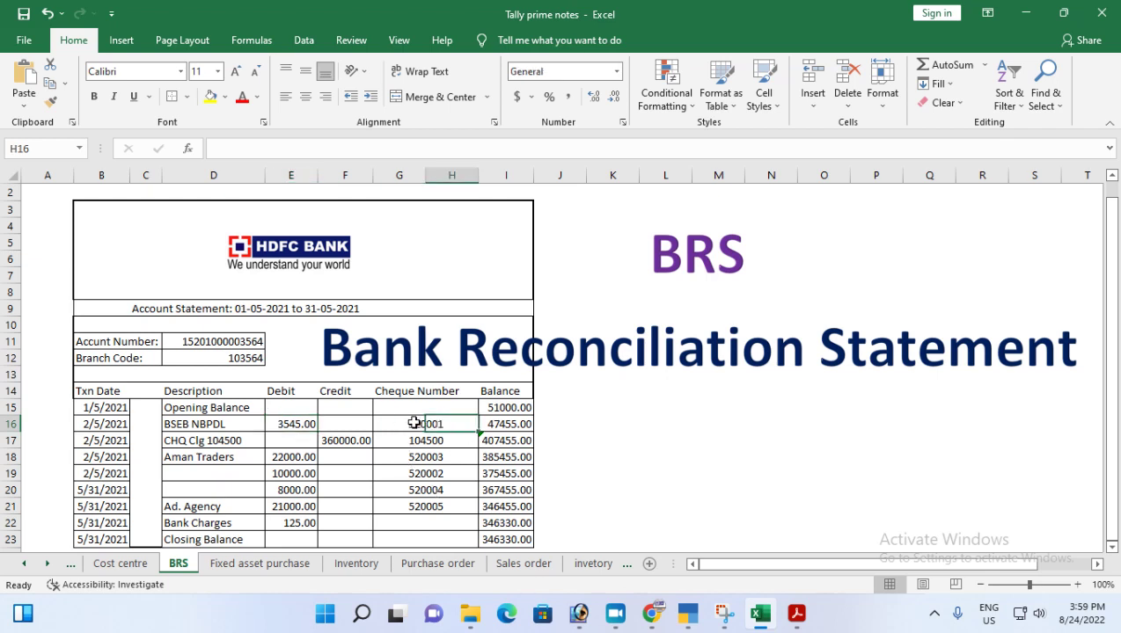
click(500, 426)
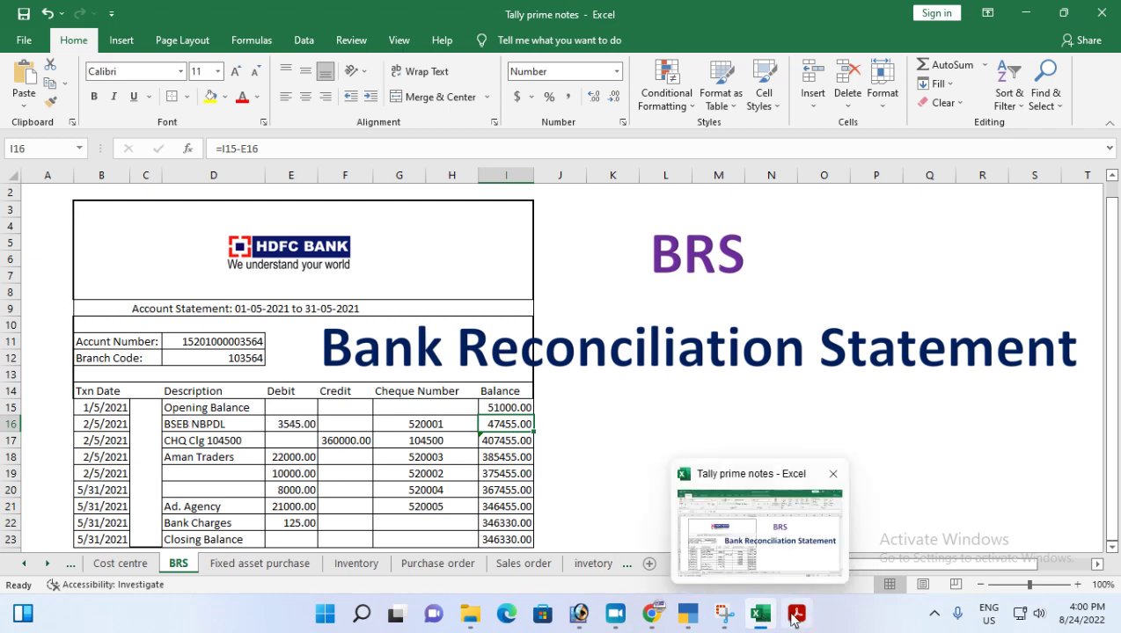
- Compare the Electricity Charges payment in TallyPrime with the statement's BSEB NBPDL debit in Excel, and go to the cheque clearing entry below it
click(687, 616)
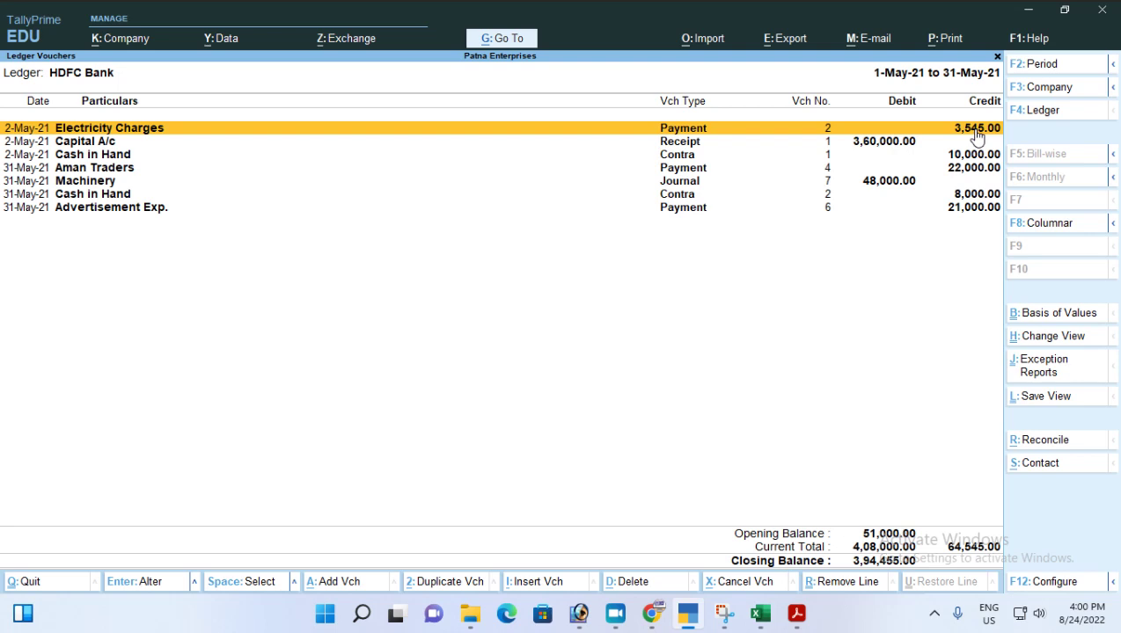
click(760, 613)
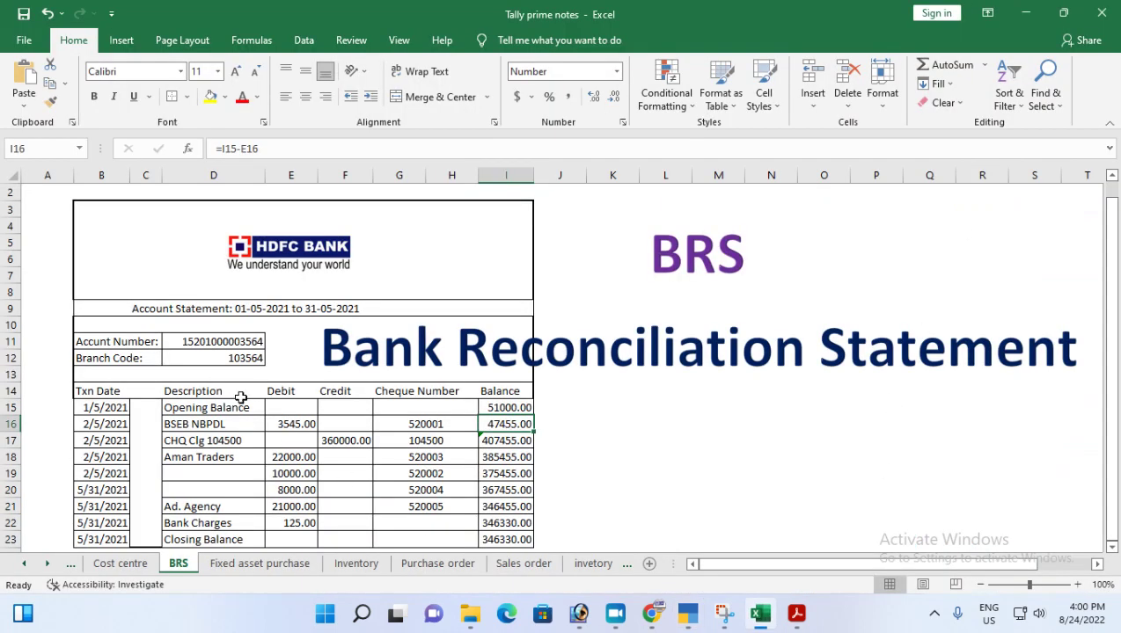
click(290, 425)
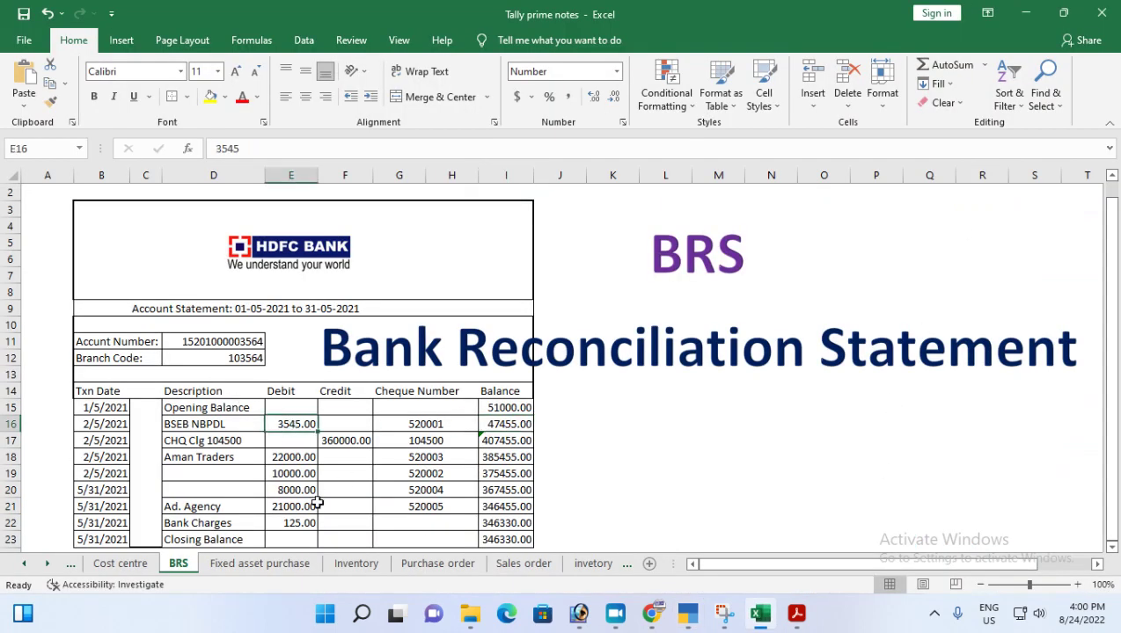
click(215, 444)
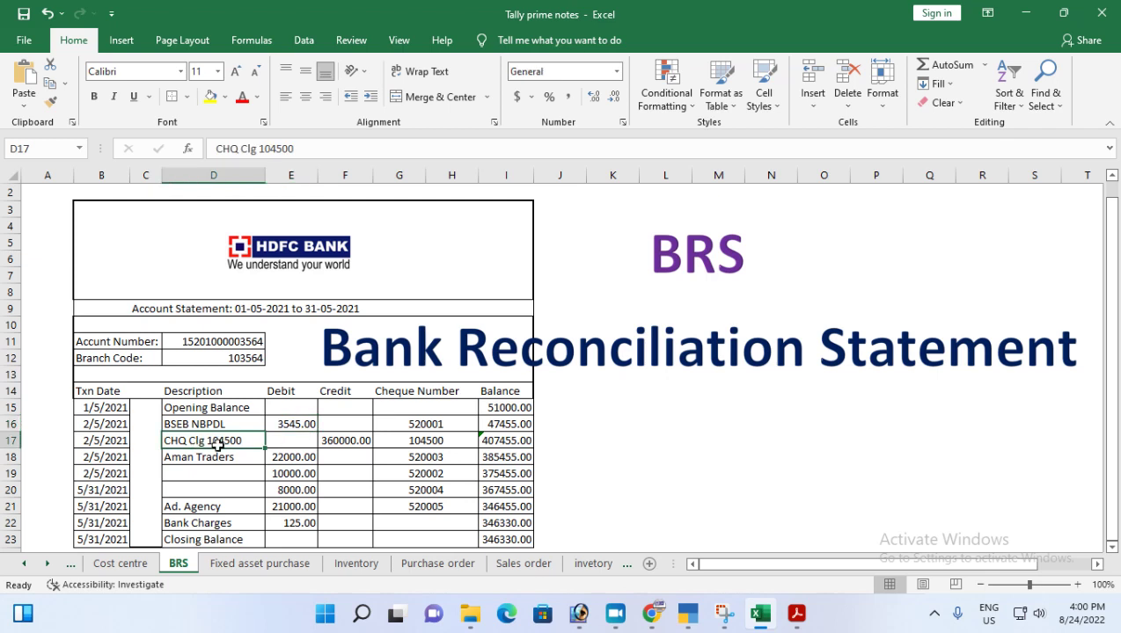
- Compare the statement's cheque clearing credit and cheque number in Excel with the Capital A/c receipt in TallyPrime
click(419, 443)
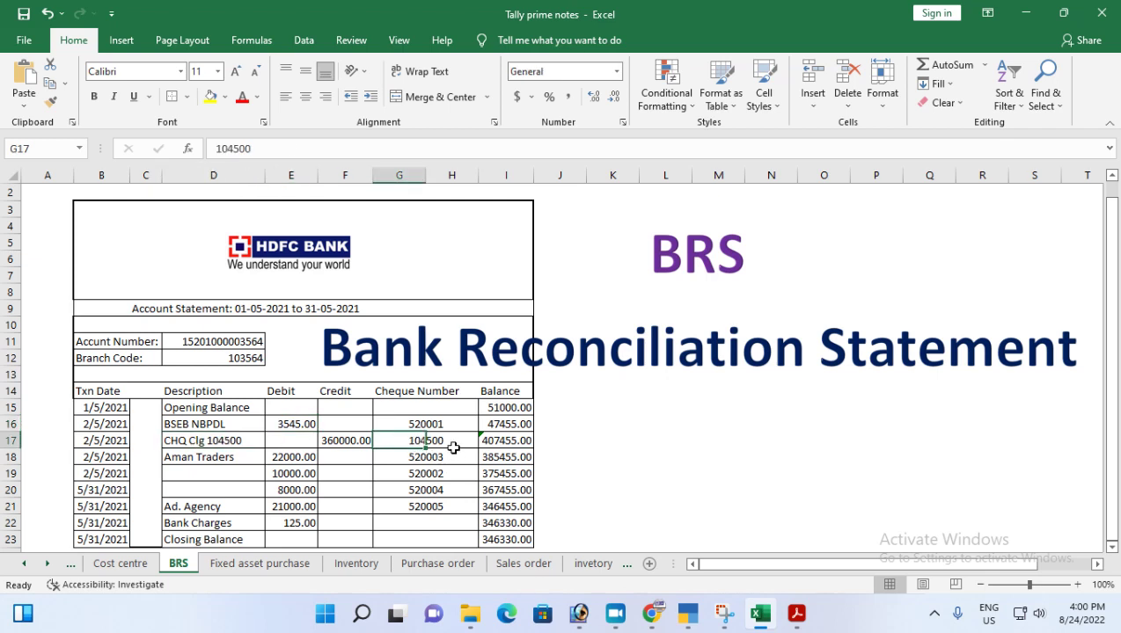
click(345, 442)
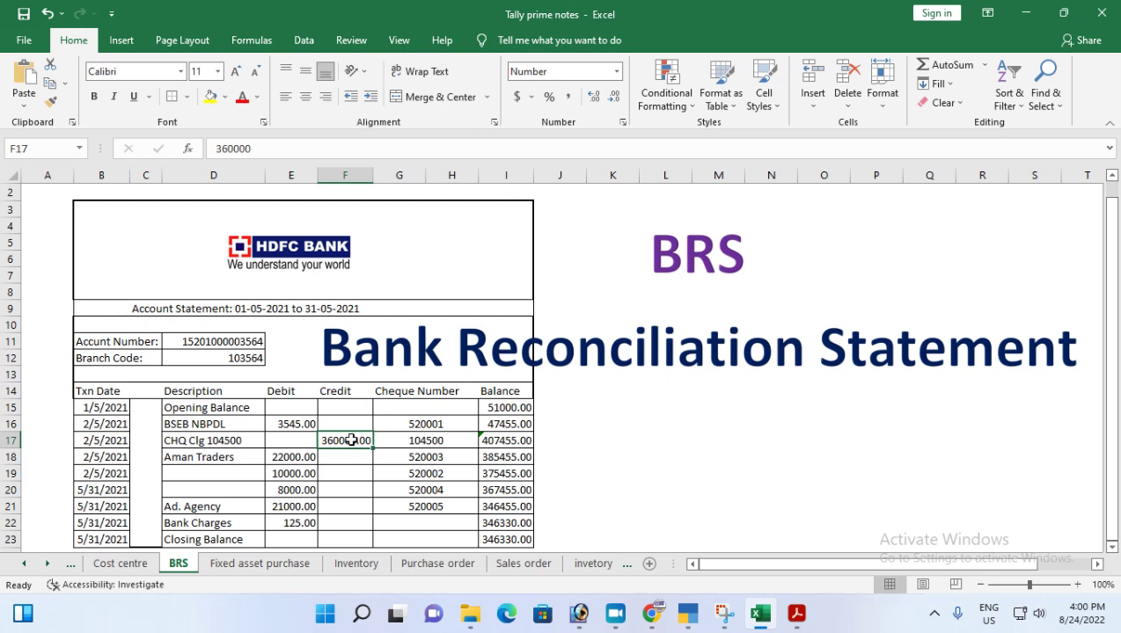
click(688, 613)
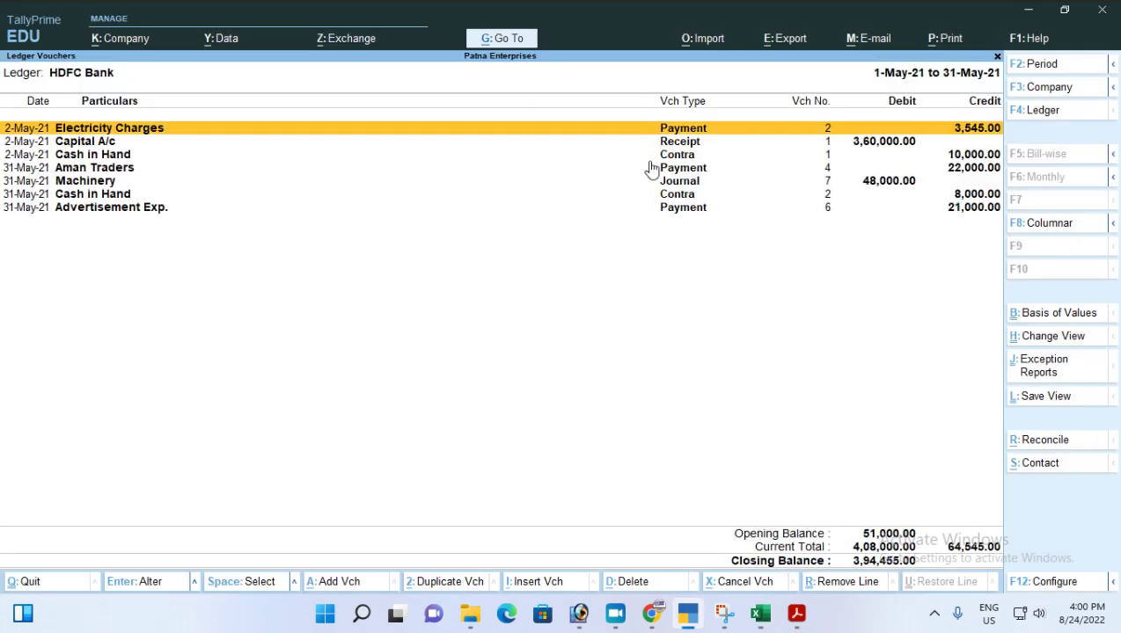
click(661, 156)
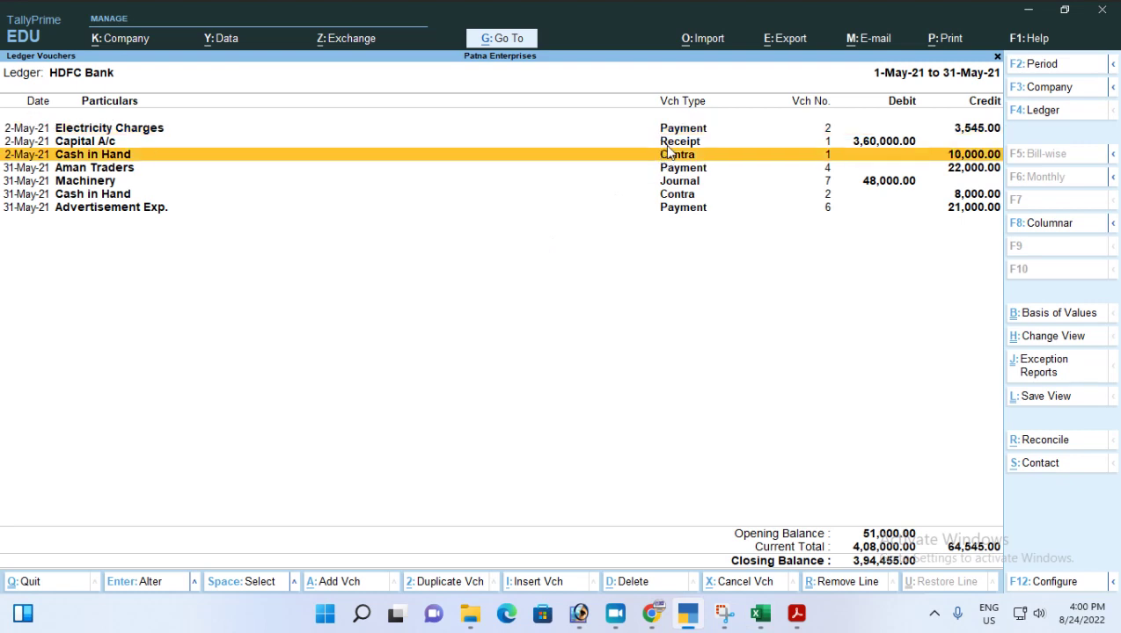
click(667, 145)
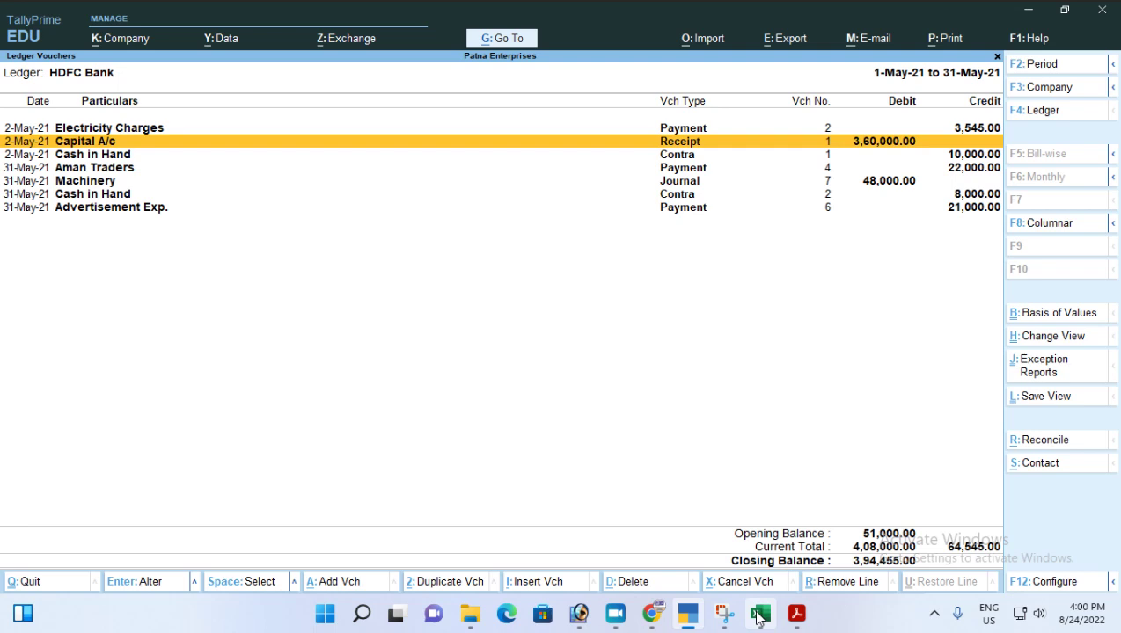
- Compare the Aman Traders debit and cheque number in the Excel statement with the Aman Traders payment in TallyPrime
click(759, 615)
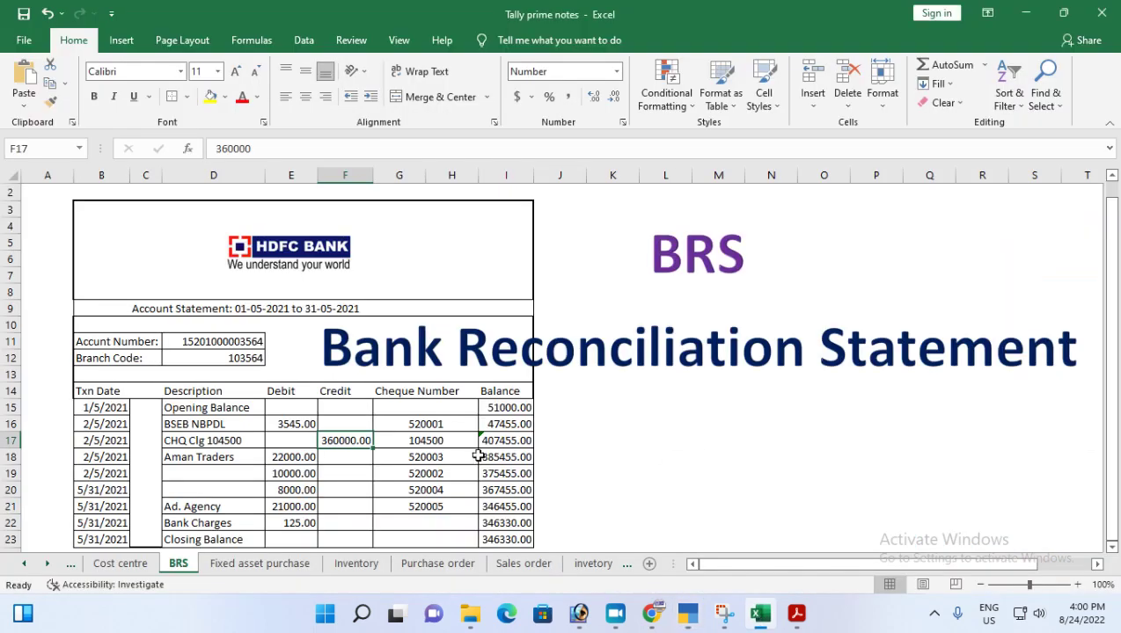
click(304, 457)
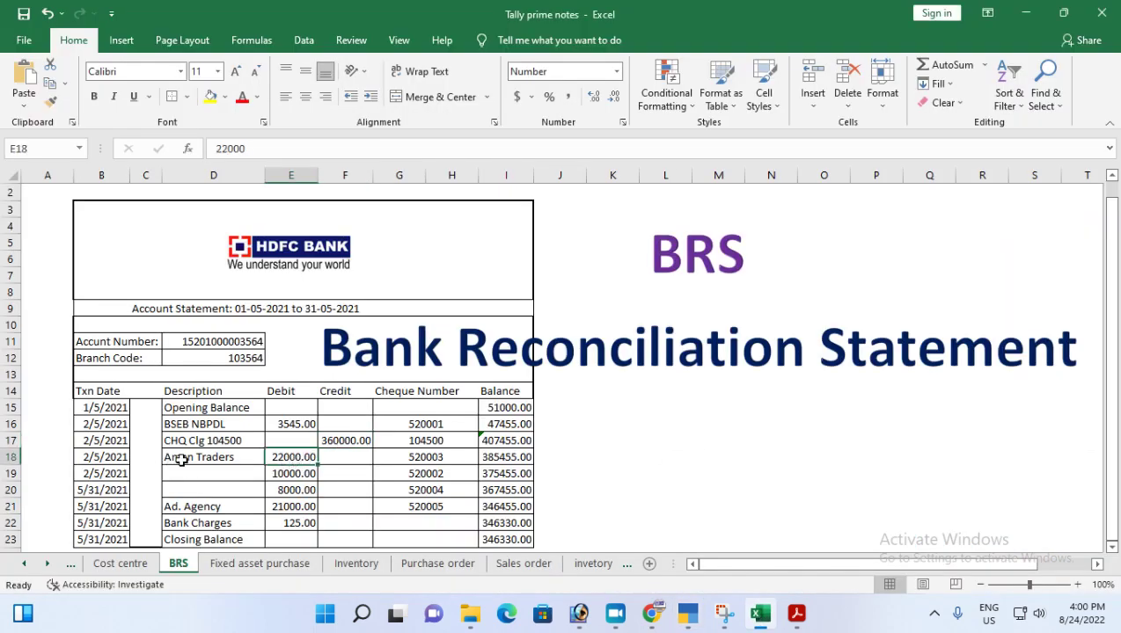
click(180, 459)
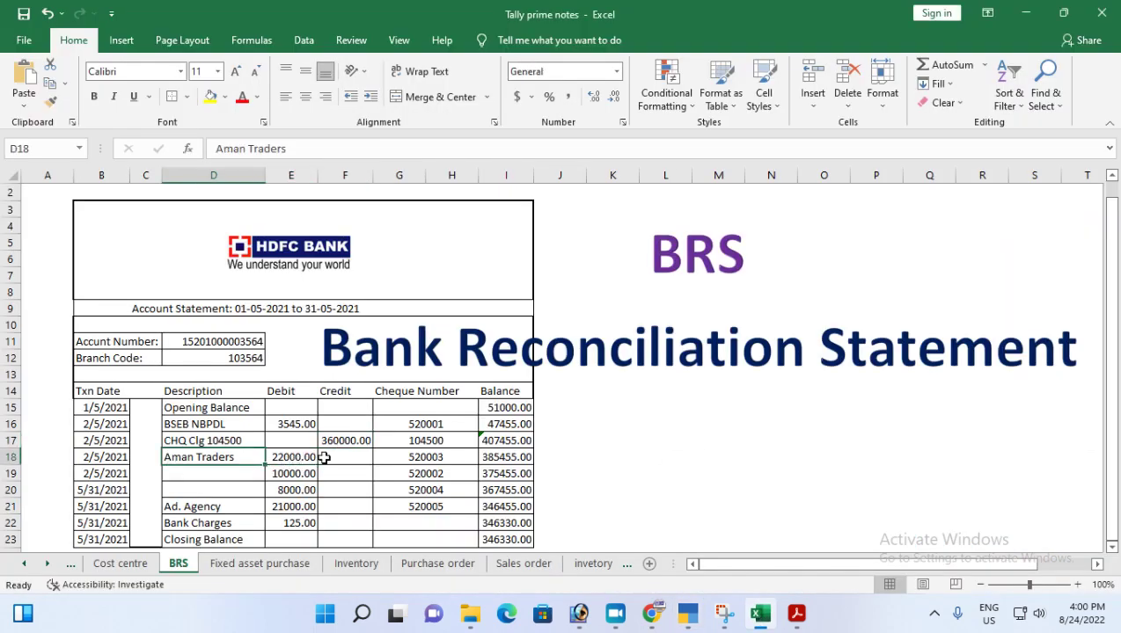
click(280, 458)
click(437, 459)
click(411, 464)
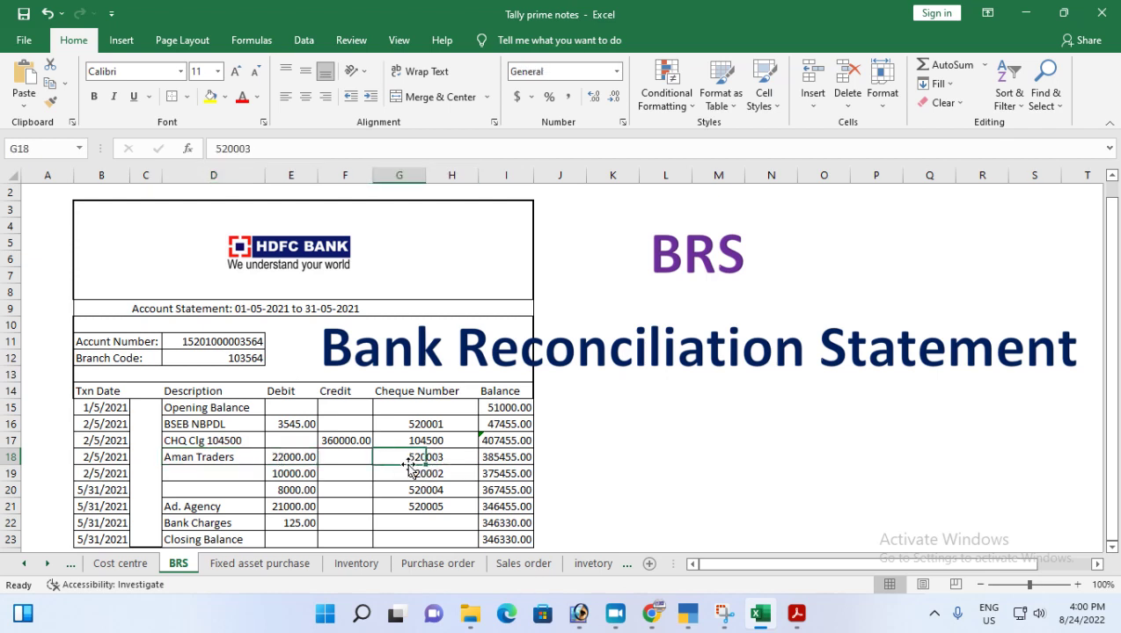
click(434, 476)
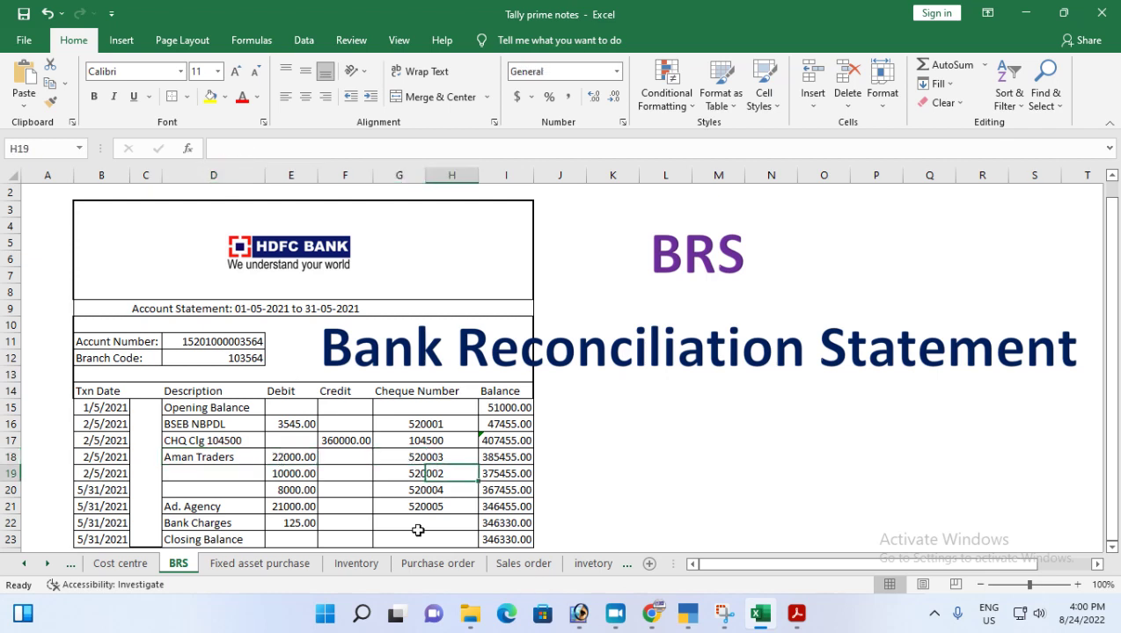
mouse_move(757, 619)
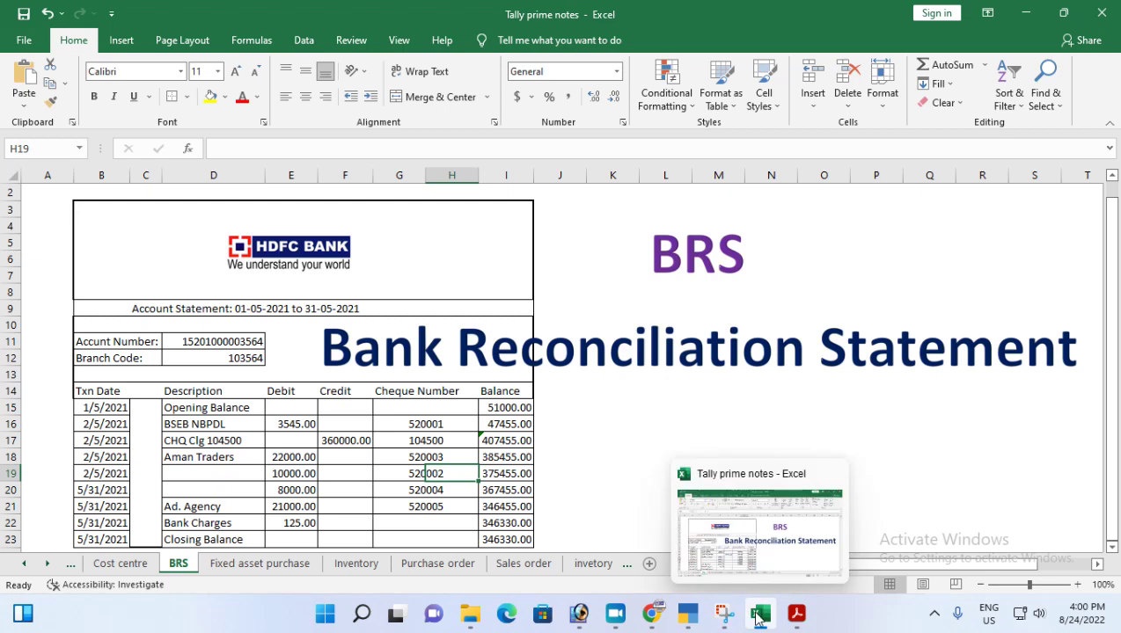
click(687, 613)
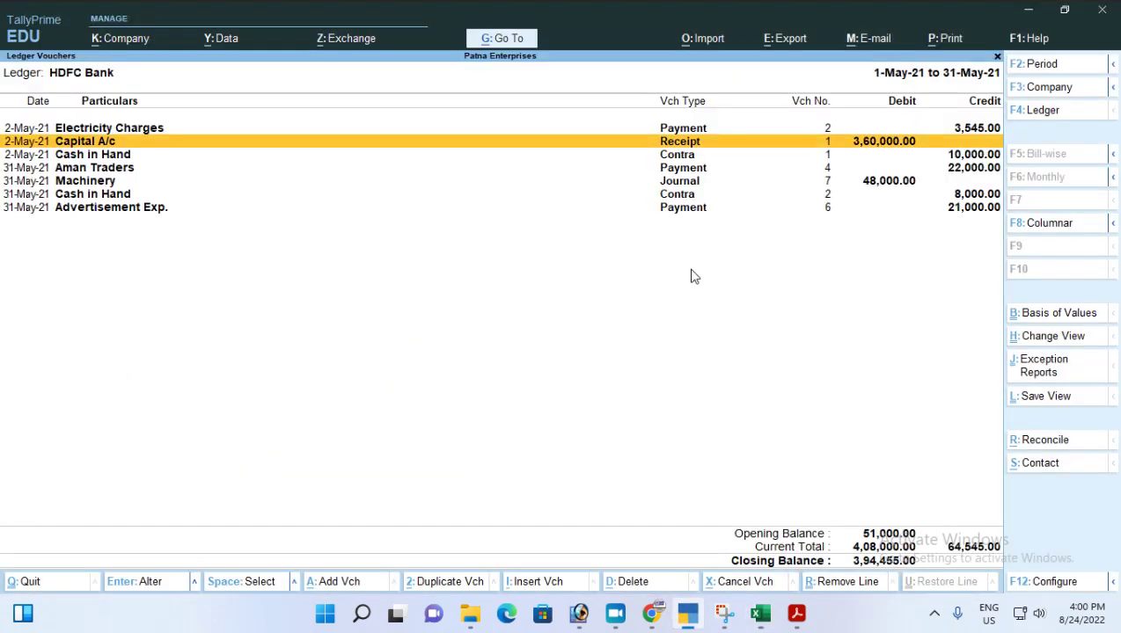
click(667, 169)
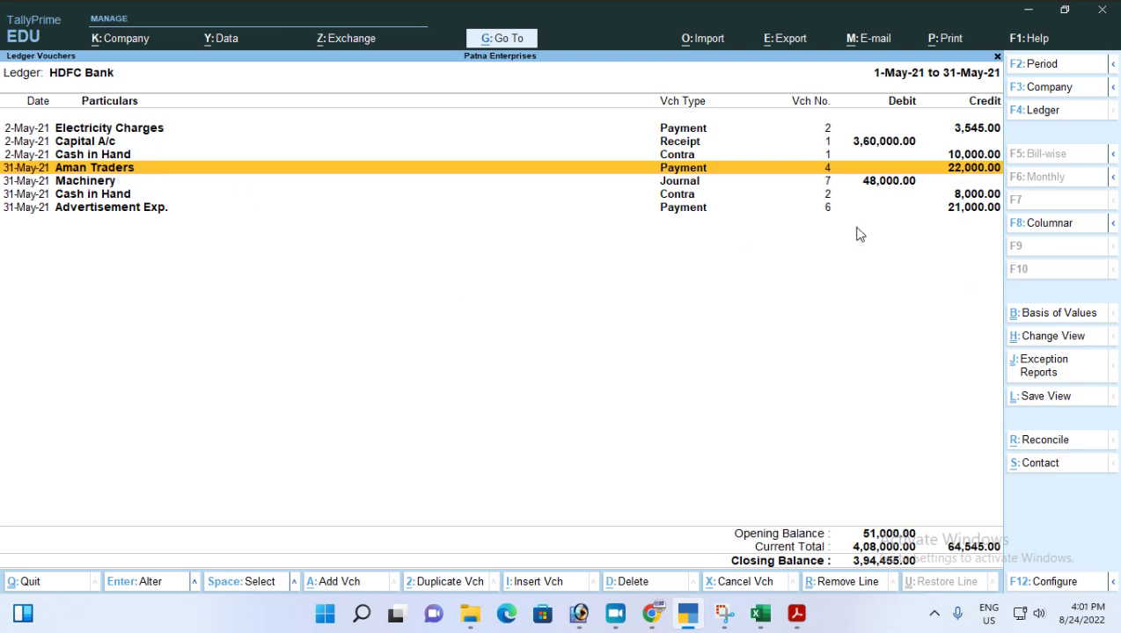
- Compare the statement's 10000 and 8000 debits in Excel with the two Cash in Hand contra vouchers in TallyPrime
click(759, 613)
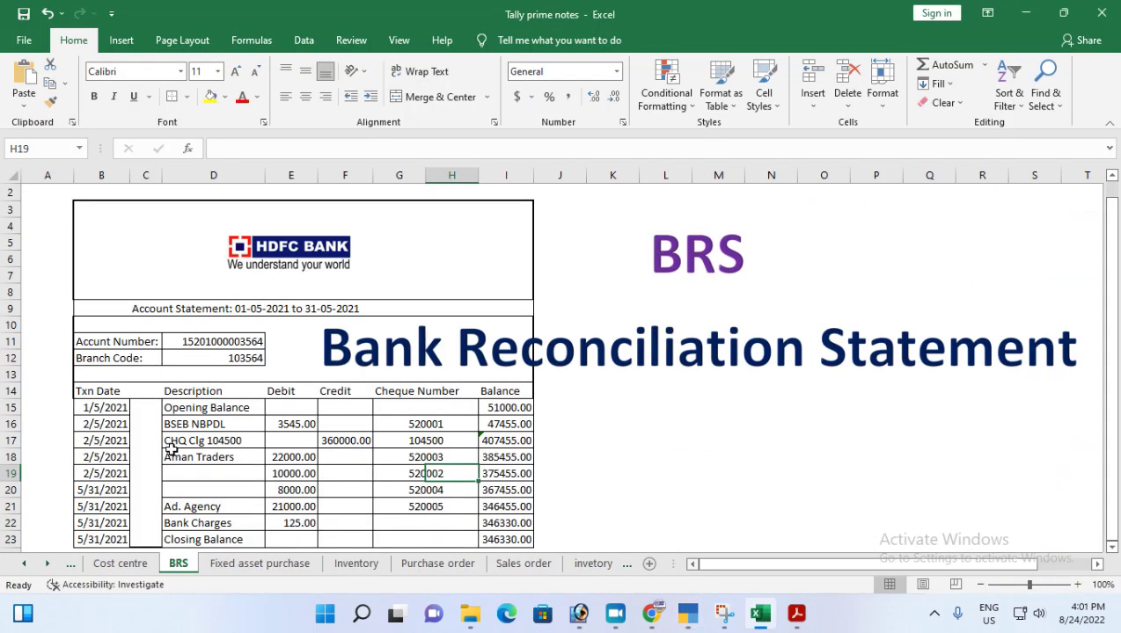
click(284, 474)
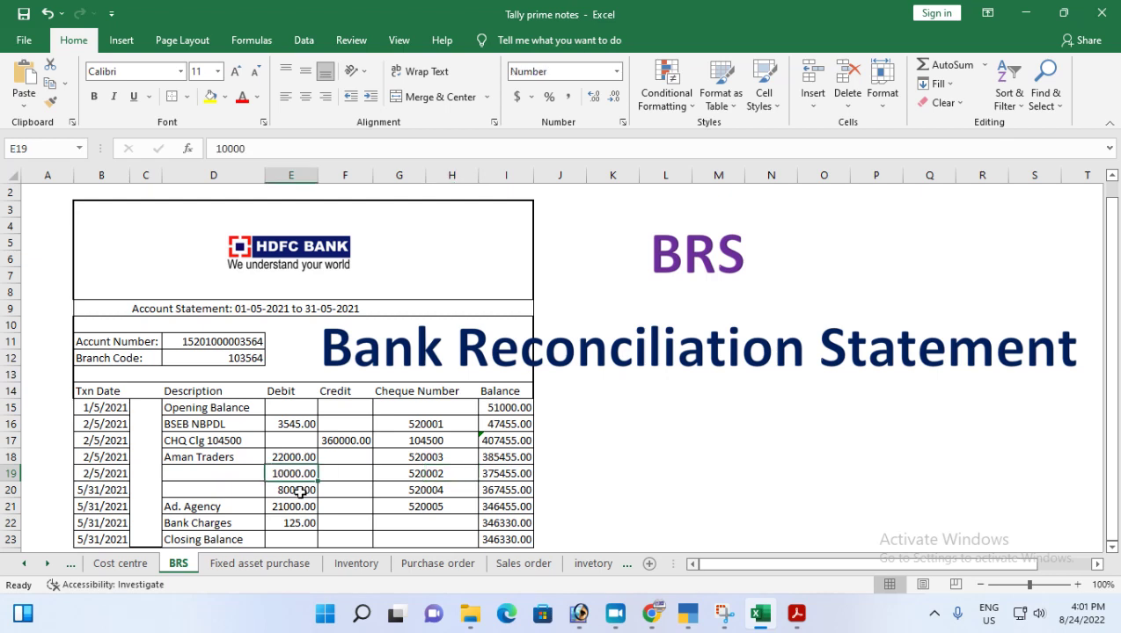
click(295, 490)
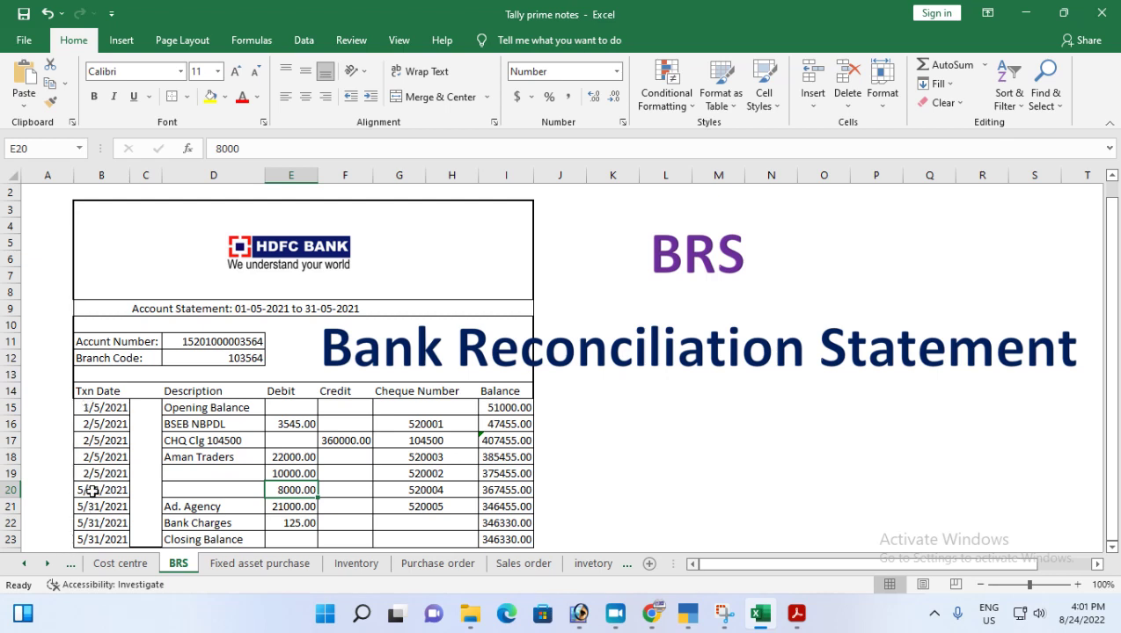
click(288, 473)
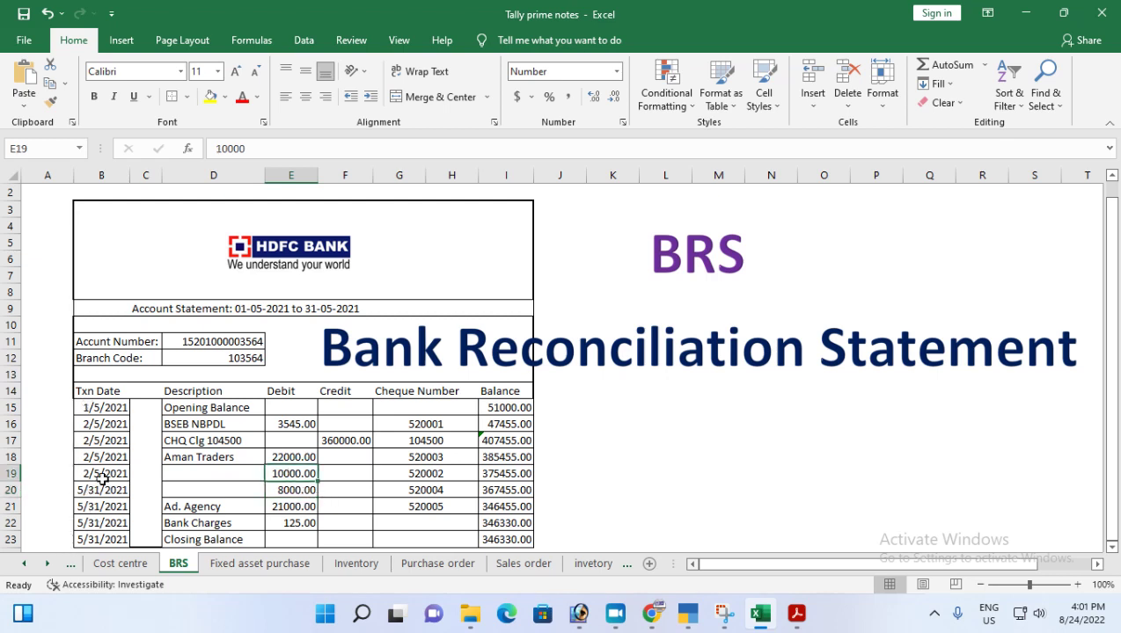
click(431, 474)
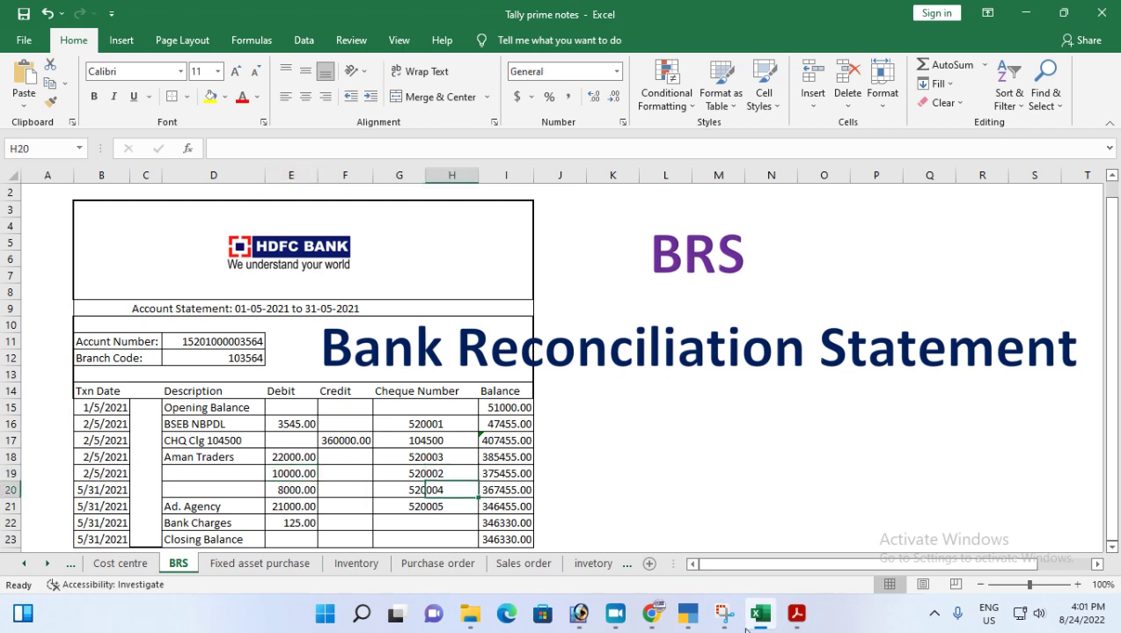
click(687, 613)
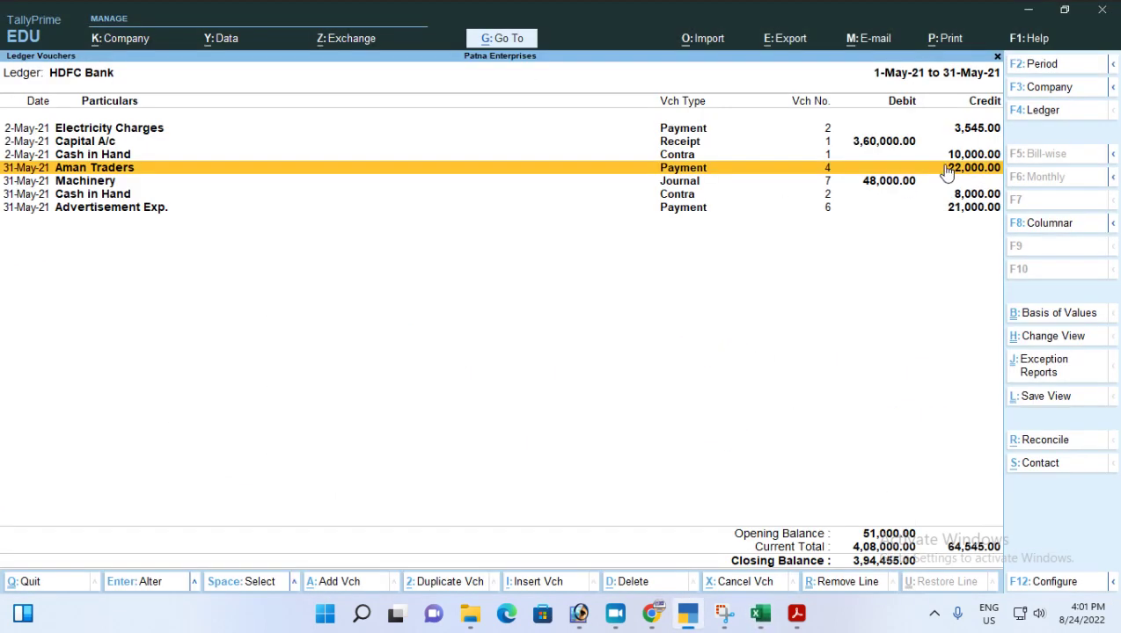
click(950, 158)
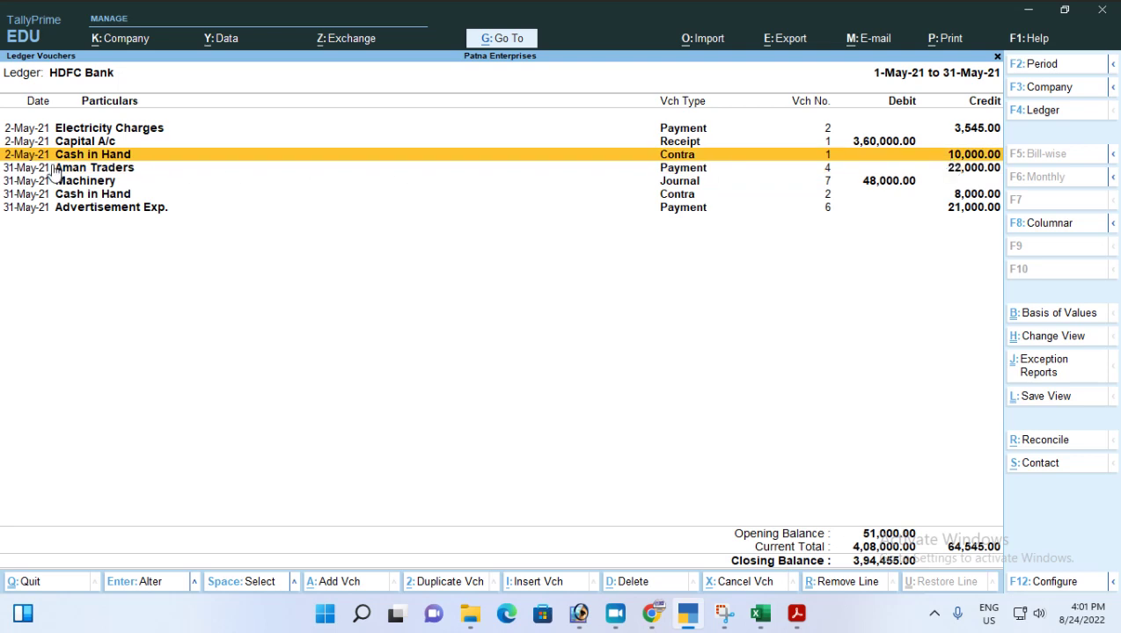
click(970, 195)
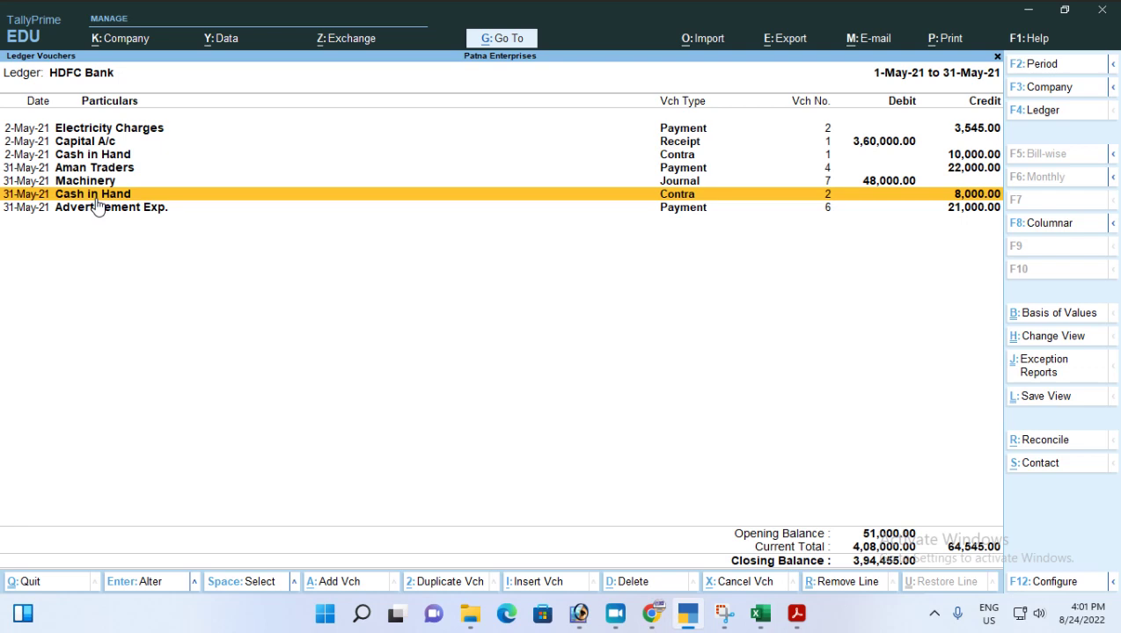
- Compare the Ad. Agency debit in the Excel statement with the Advertisement Exp. payment in TallyPrime
click(760, 613)
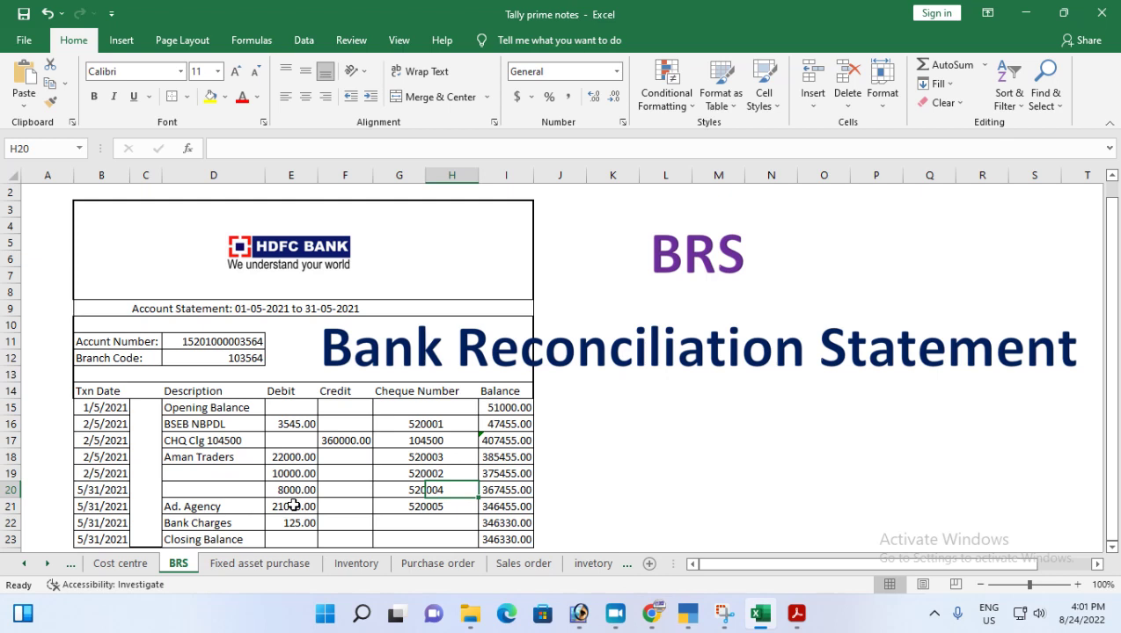
click(294, 506)
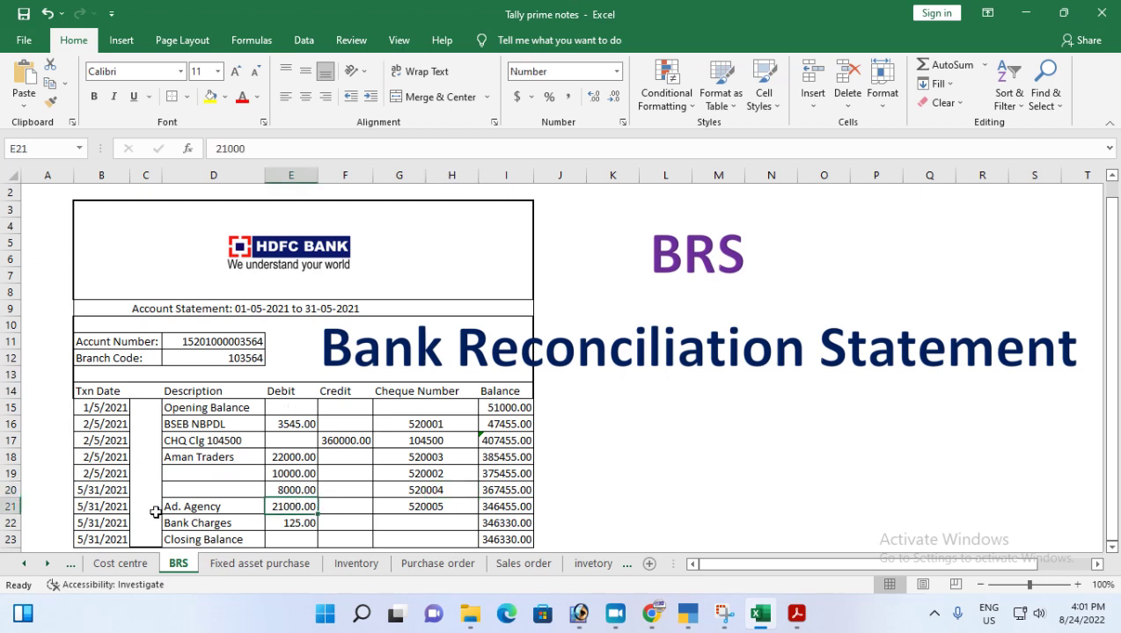
click(799, 618)
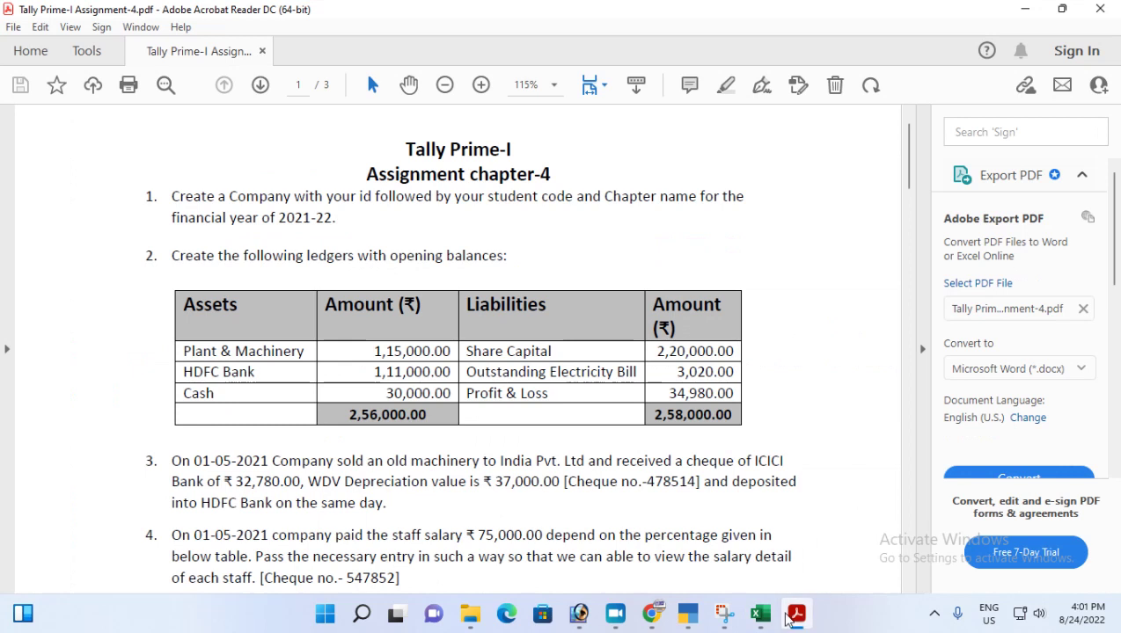
click(764, 617)
click(762, 617)
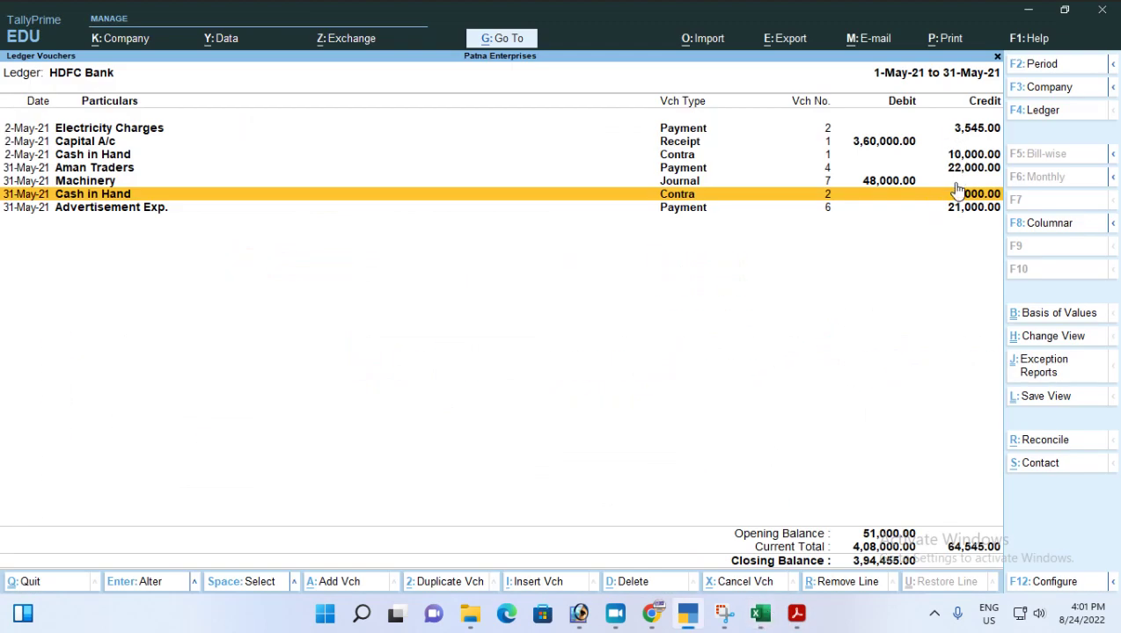
click(952, 211)
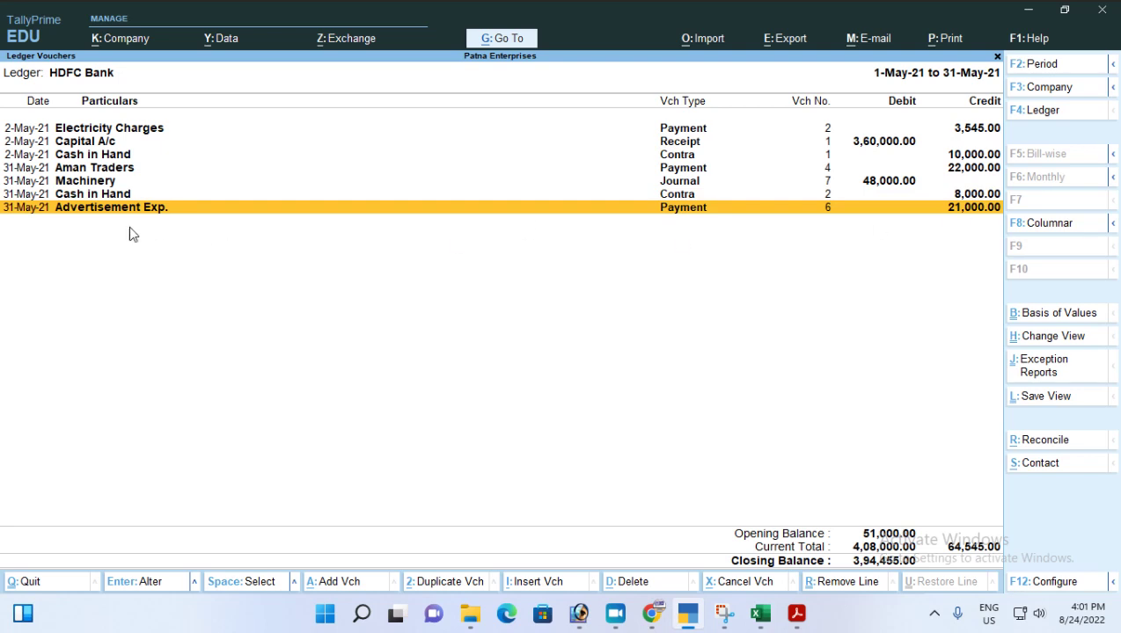
- Check the Bank Charges debit in the Excel statement against the HDFC Bank ledger vouchers in TallyPrime
click(760, 605)
drag(231, 533, 288, 524)
click(277, 521)
click(219, 522)
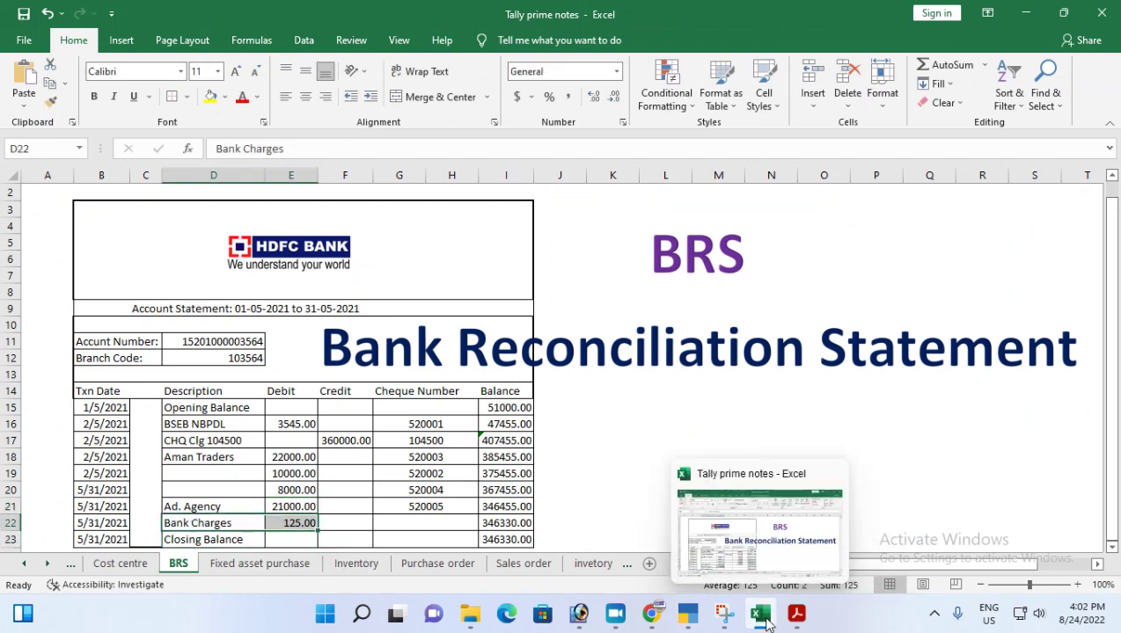
click(765, 623)
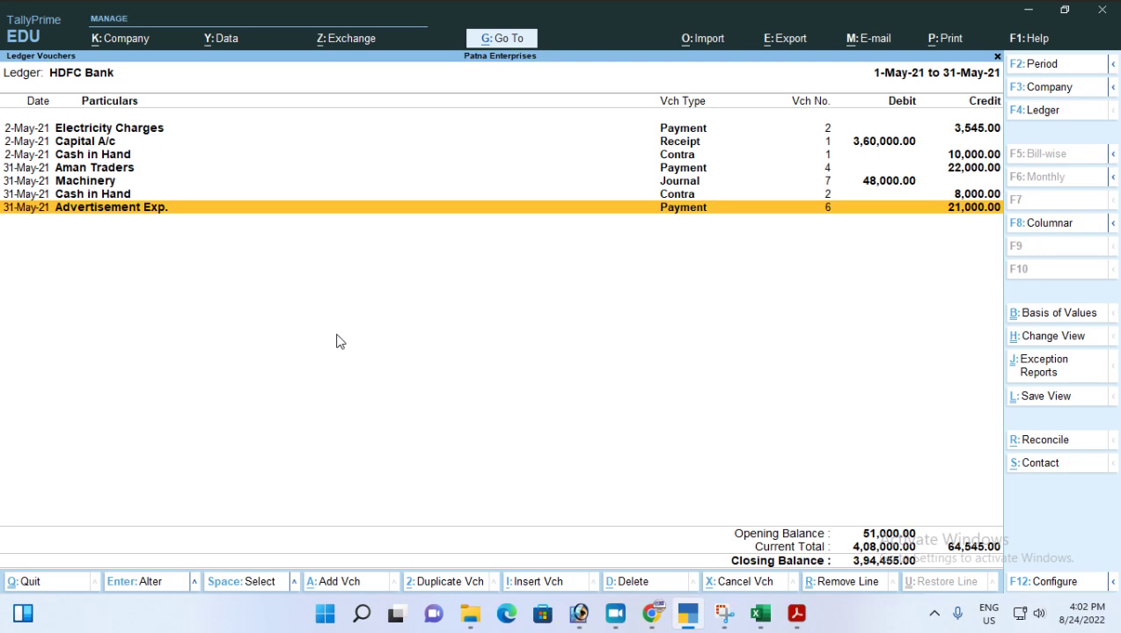
key(alt+a)
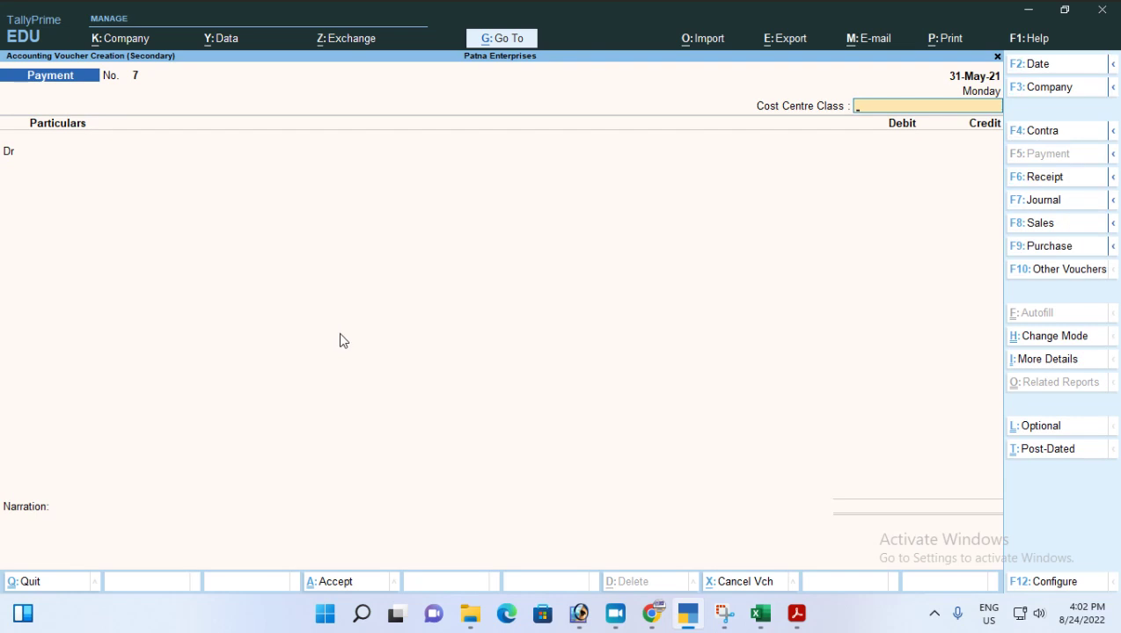
key(Escape)
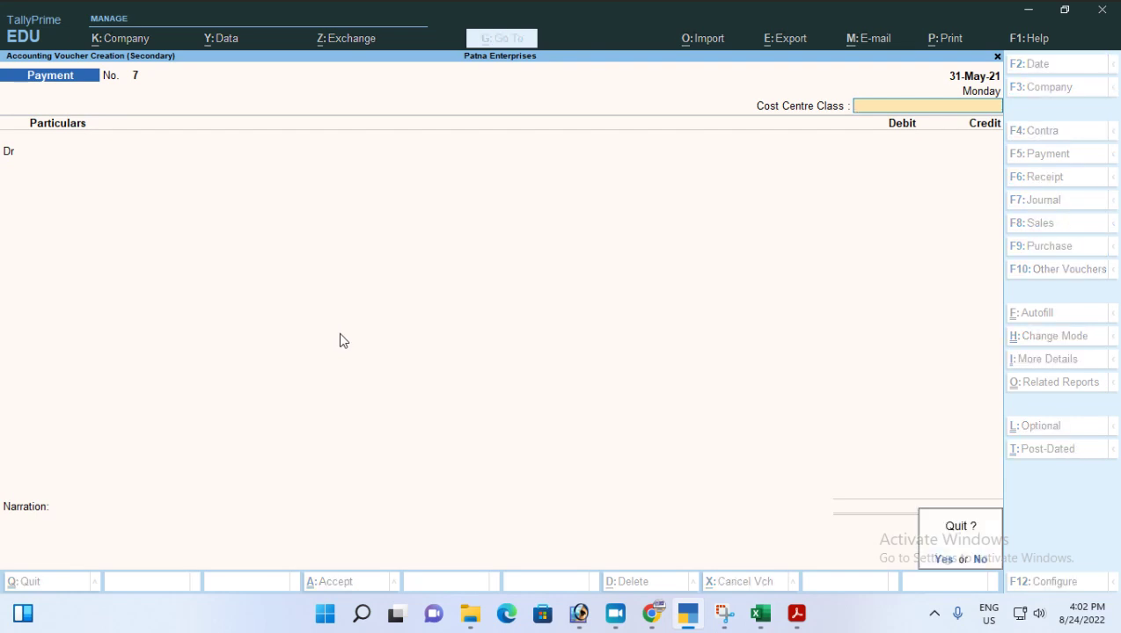
key(y)
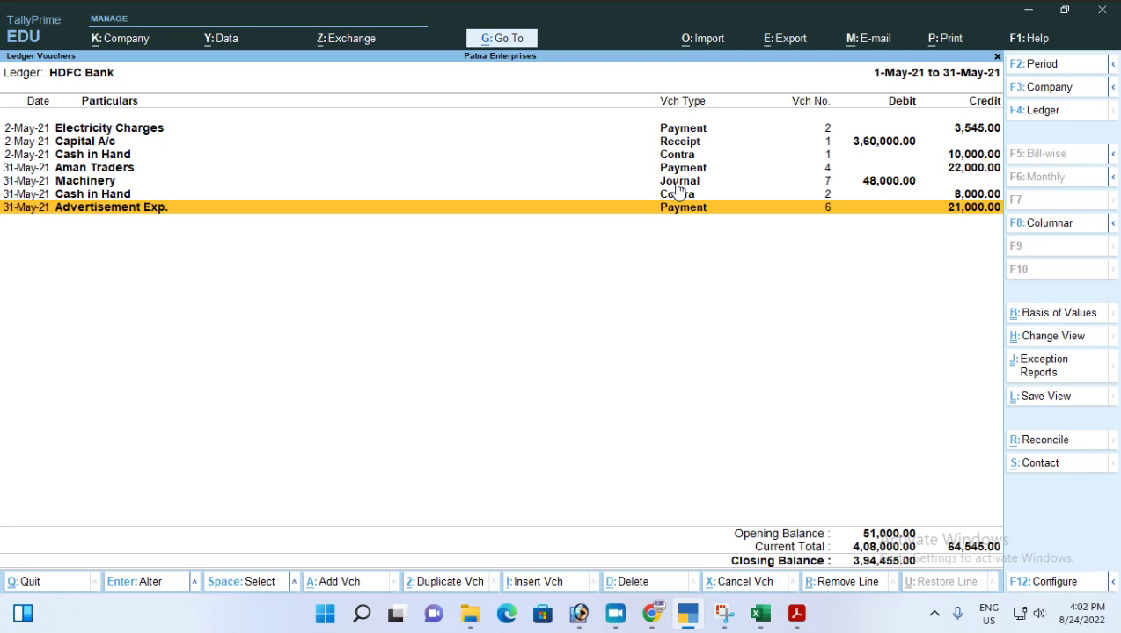
- Switch to the Excel bank statement and enter "Bank charges a/c Dr." in cell M19 beside it
click(760, 613)
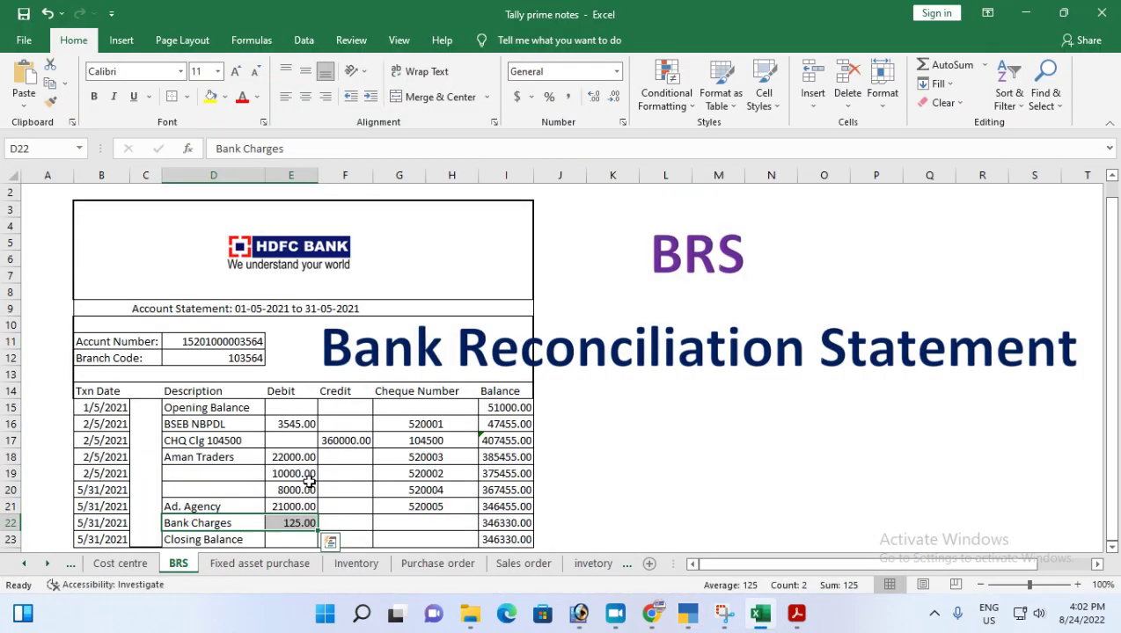
scroll(366, 483, down, 2)
click(252, 490)
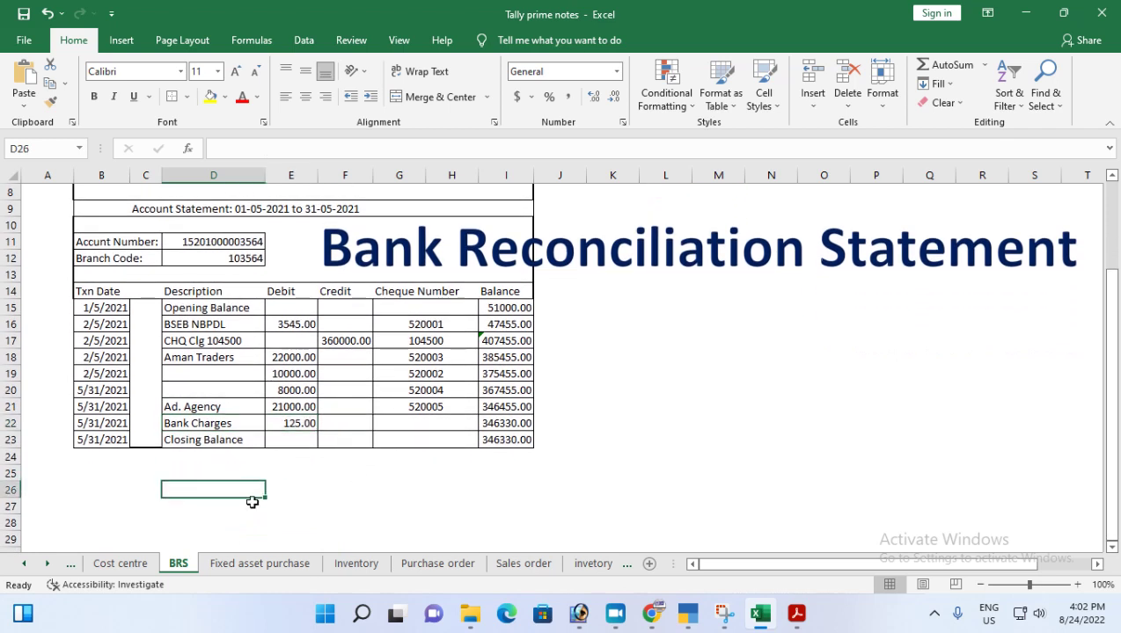
click(717, 379)
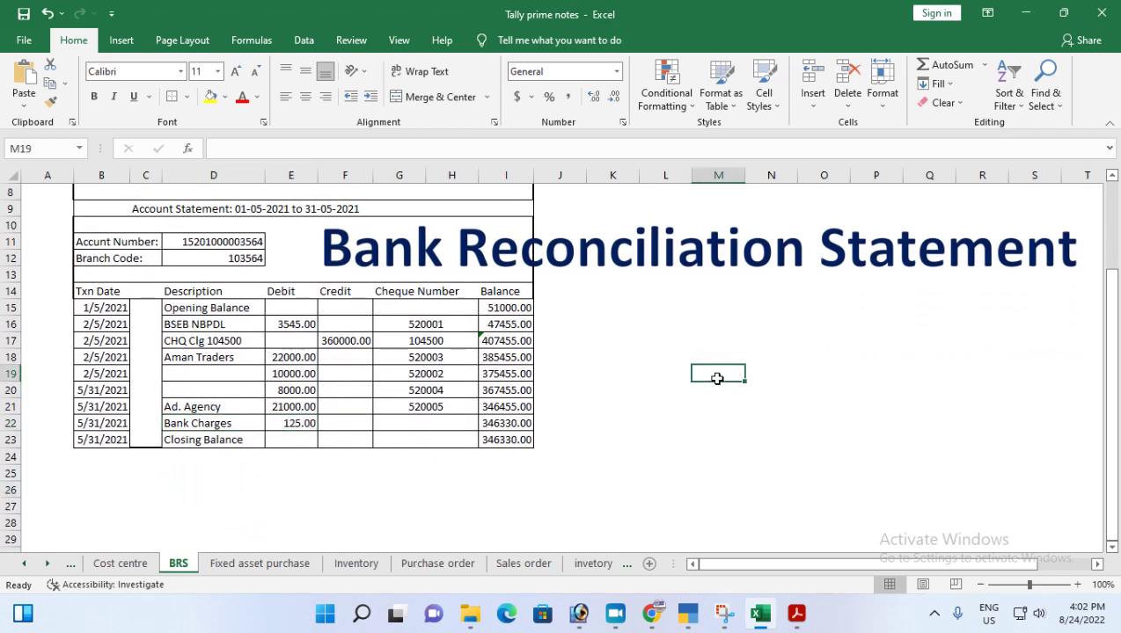
text(Bank)
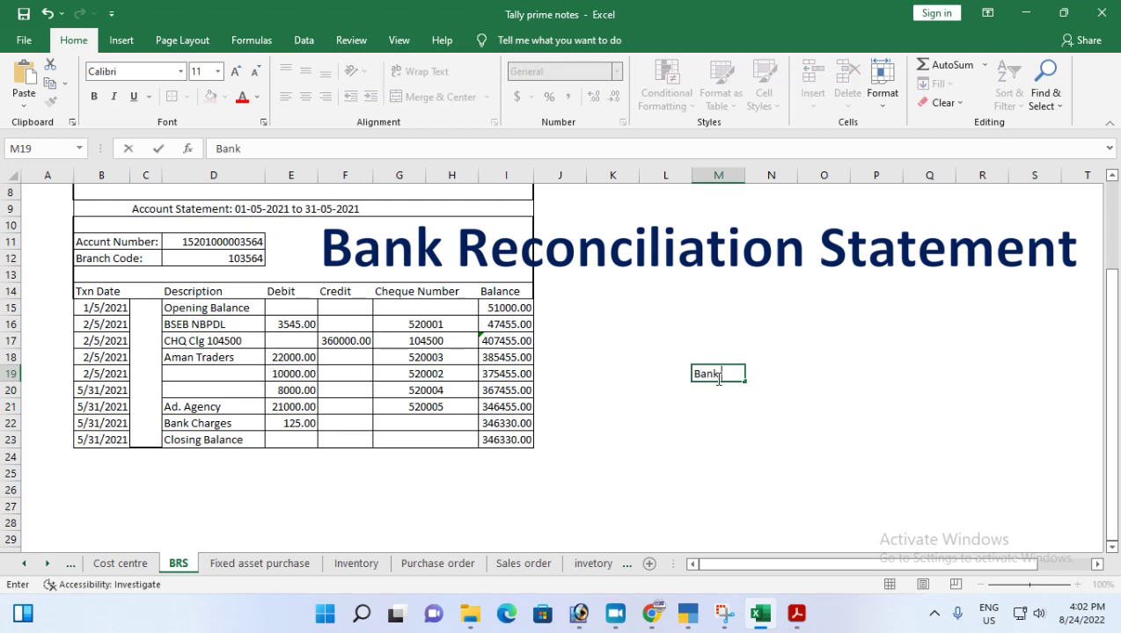
text( charges a/)
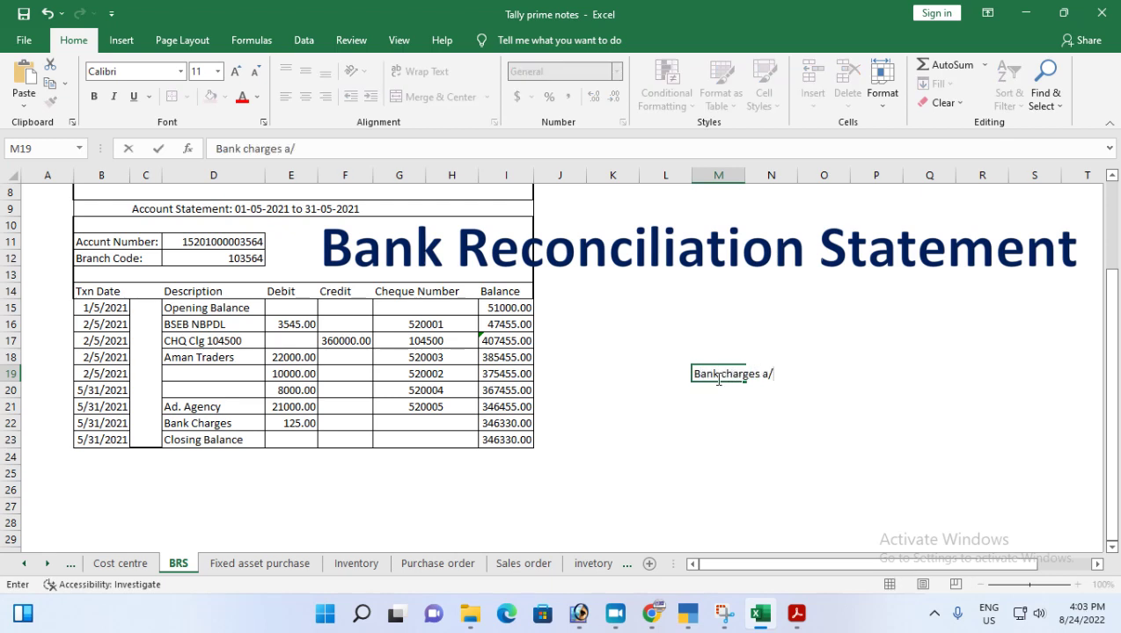
text(c  dR.)
key(BackSpace)
key(BackSpace)
key(BackSpace)
text(Dr.)
key(Return)
- Complete the journal entry by entering an indented "To Bank a/c" in cell M20, and select both entry lines
text(To)
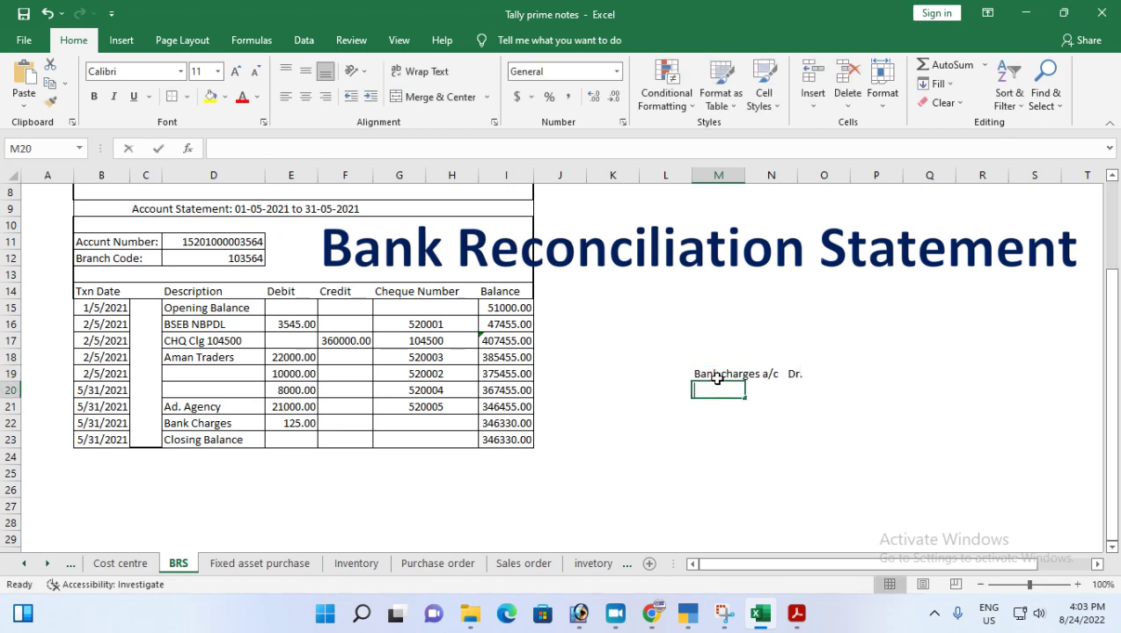
text( Bank a.)
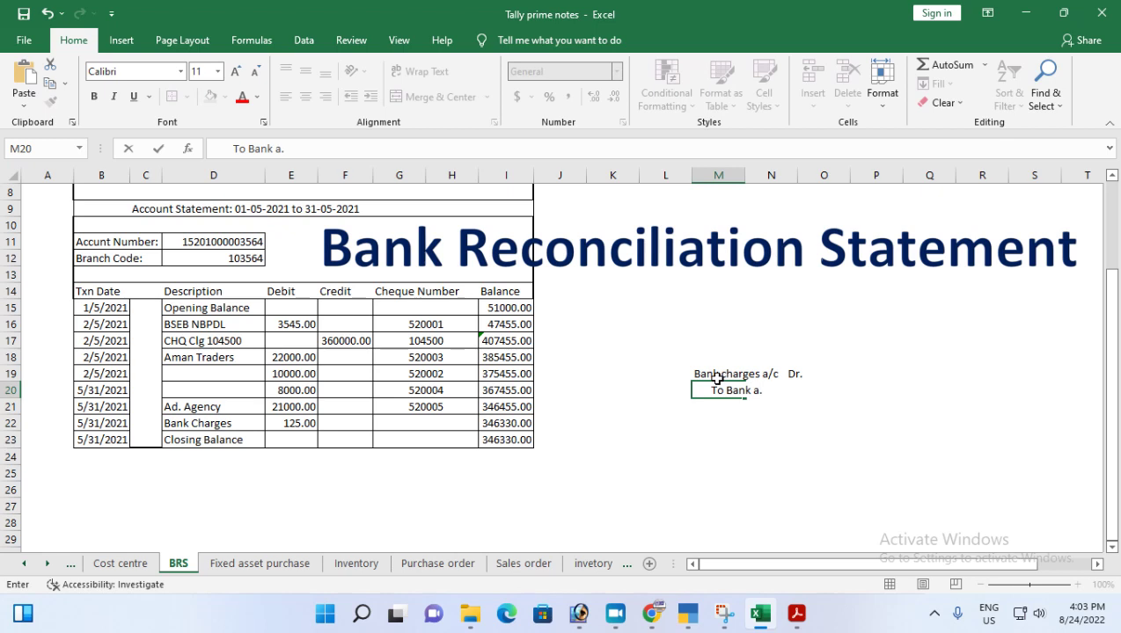
text(c)
key(BackSpace)
text(a\)
key(BackSpace)
key(BackSpace)
text(/c)
key(Return)
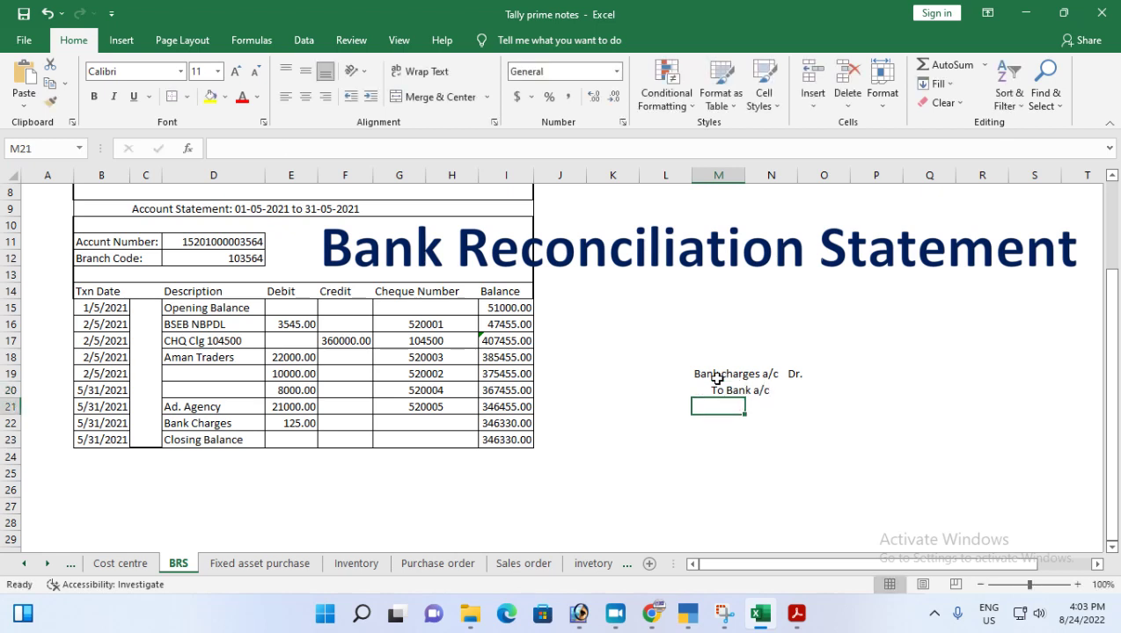
click(834, 371)
click(877, 390)
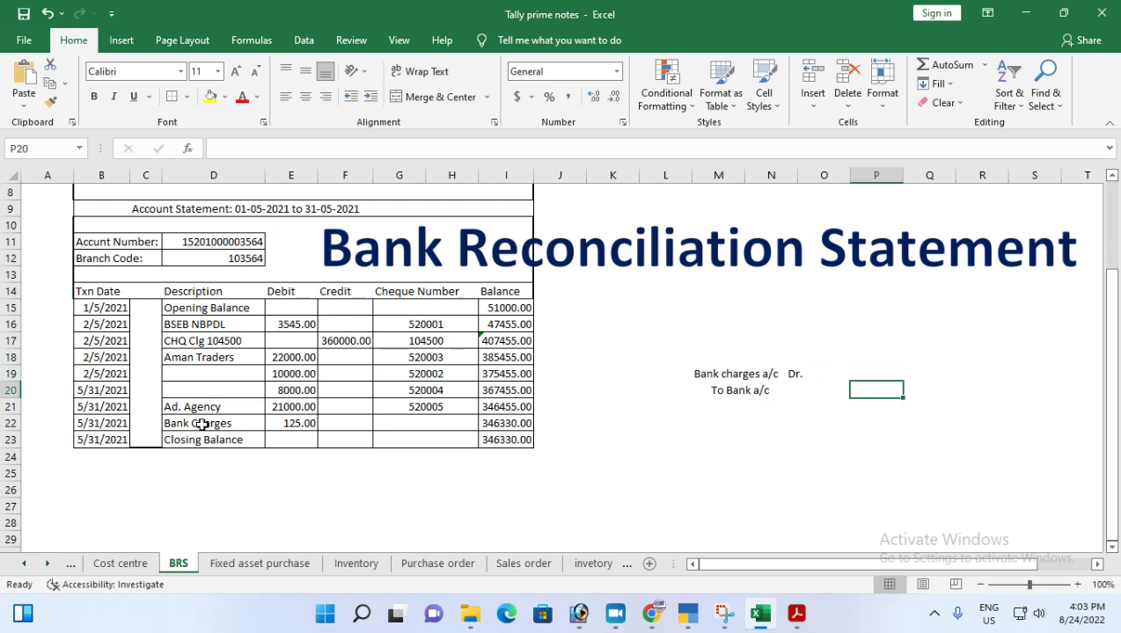
drag(725, 373, 824, 391)
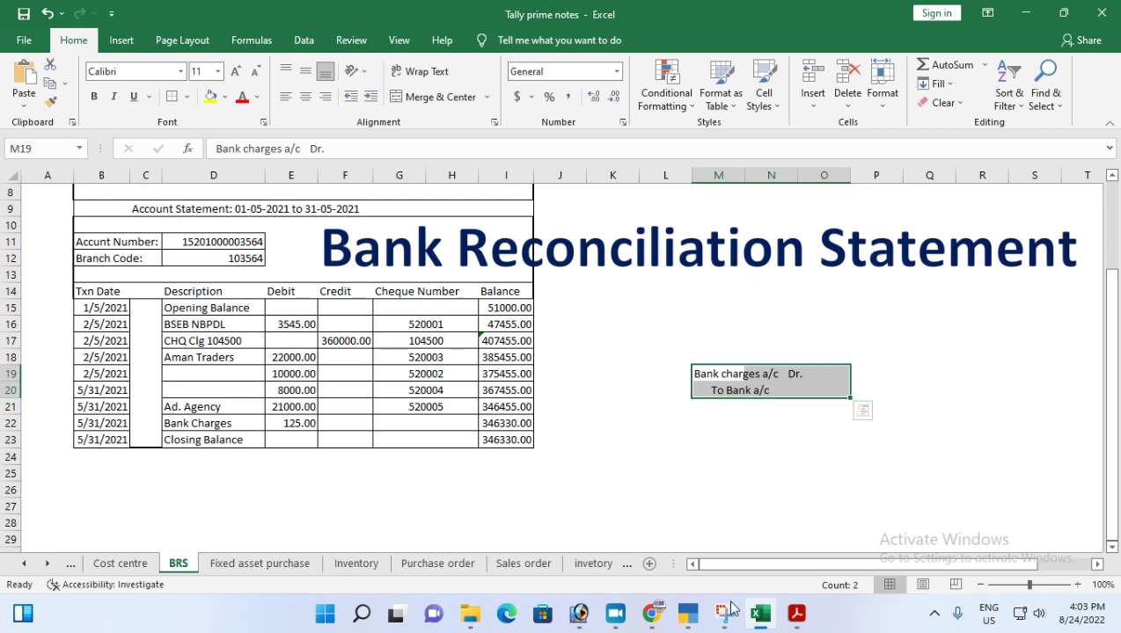
- Switch to TallyPrime and add a payment voucher from the HDFC Bank ledger with cost centre class Not Applicable
click(688, 616)
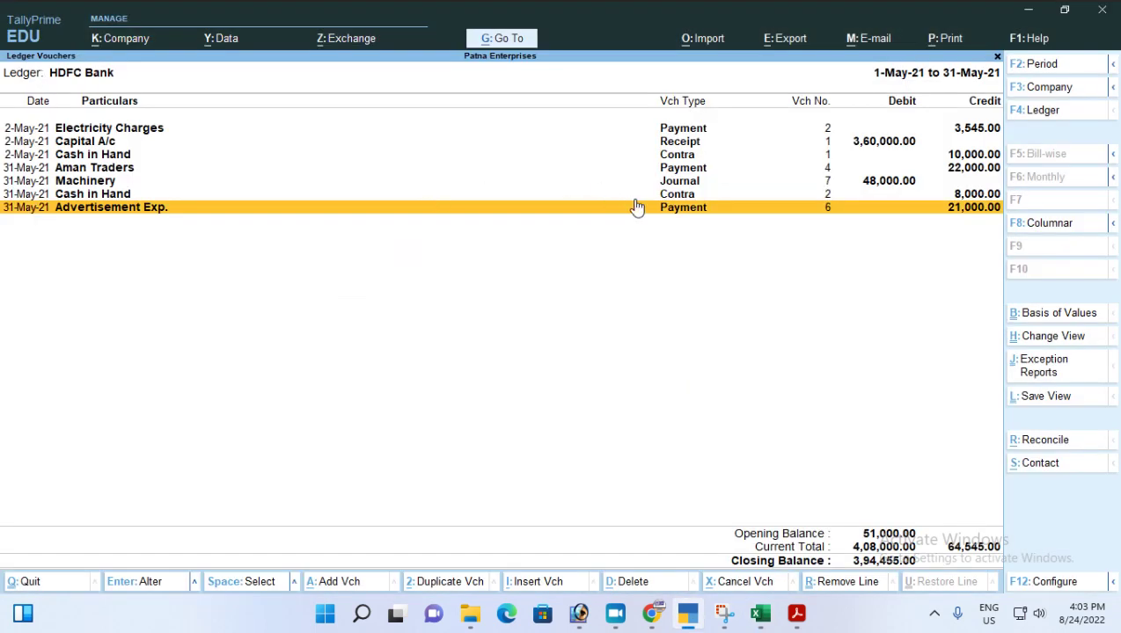
key(alt)
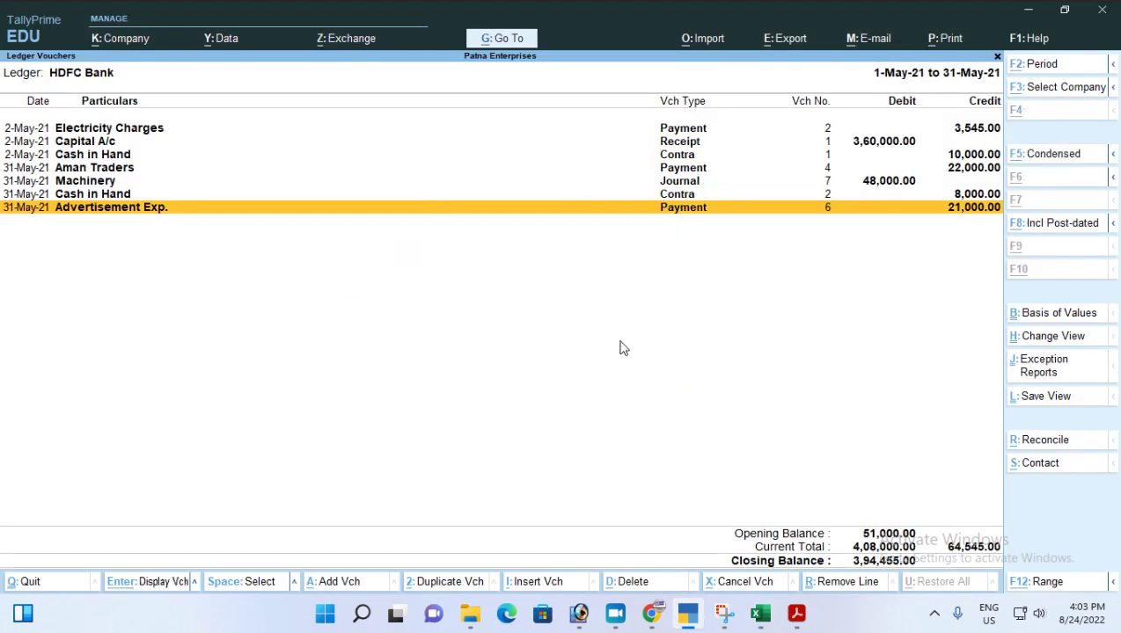
key(alt+a)
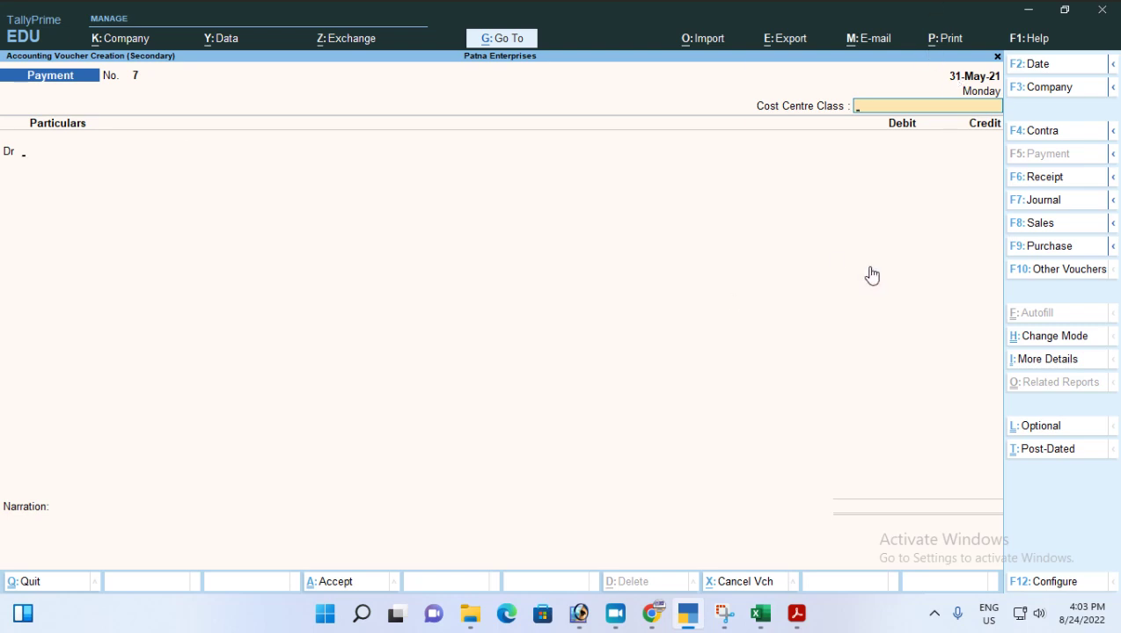
key(Return)
- Create a Bank Charges ledger under Indirect Expenses, with ledger type Not Applicable and no cost centres, for the voucher's debit line
key(alt+c)
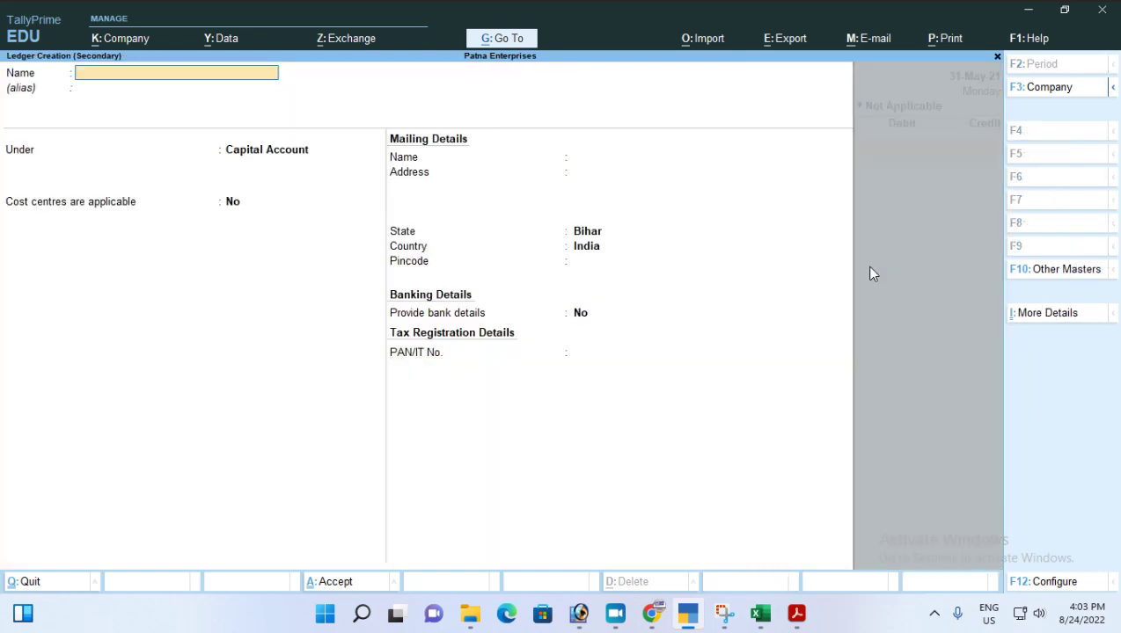
text(Bank Charges)
key(Return)
text(In)
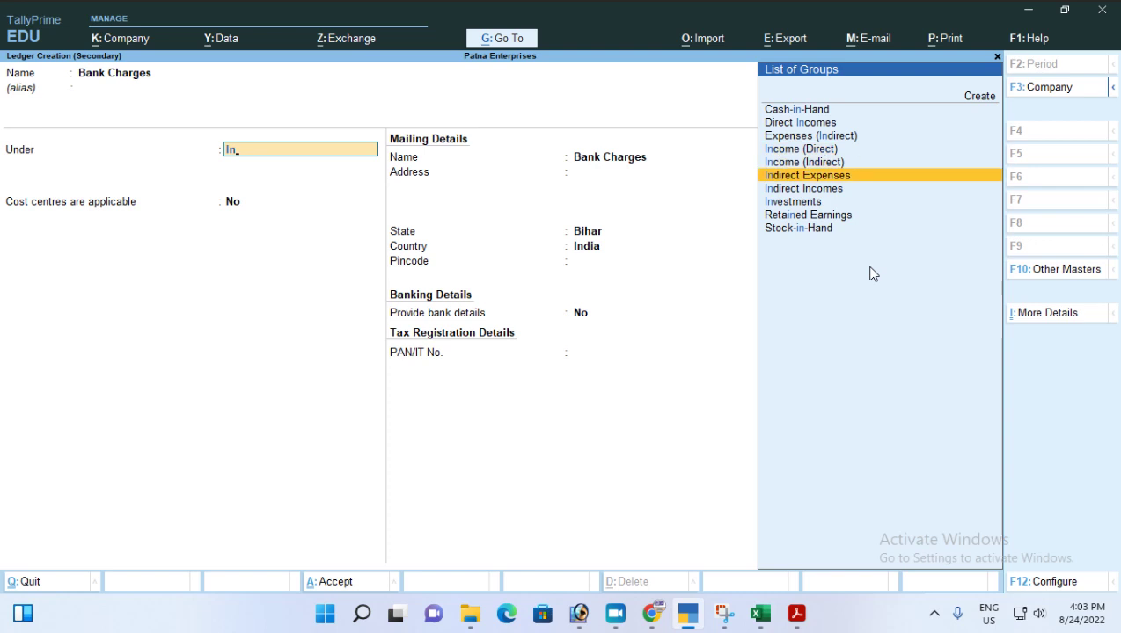
key(Return)
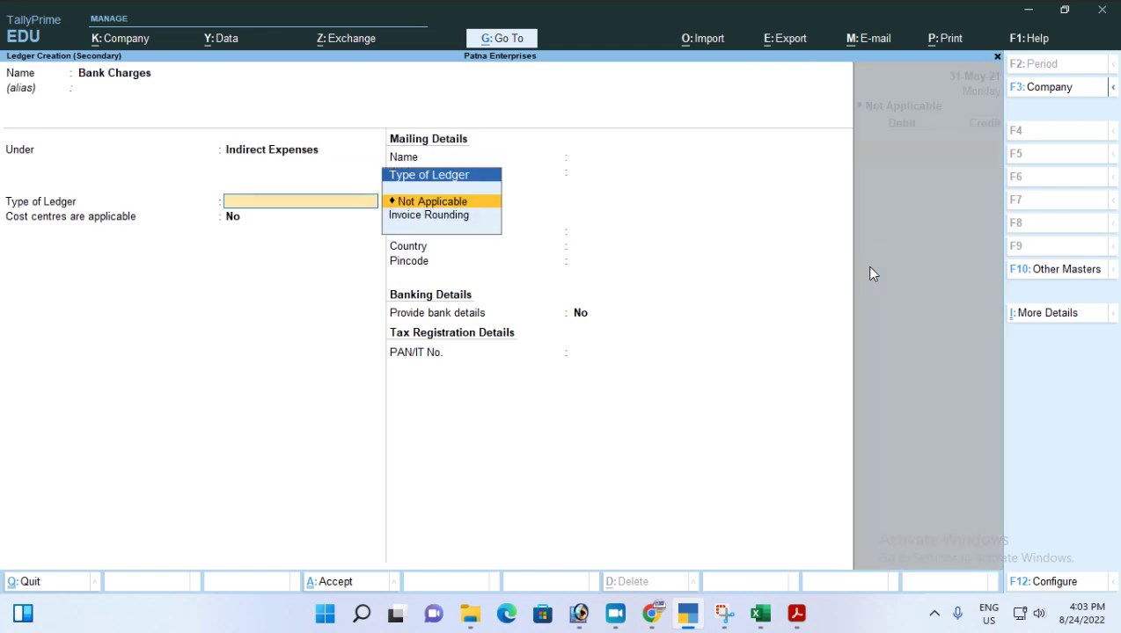
key(Return)
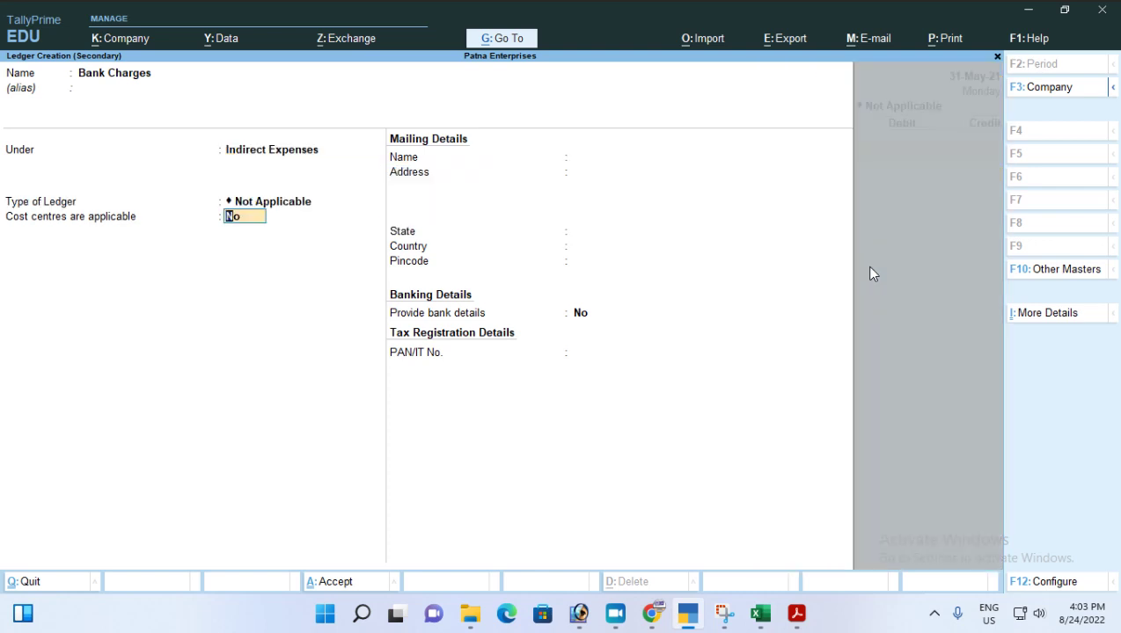
key(Return)
key(Return)
key(Return)
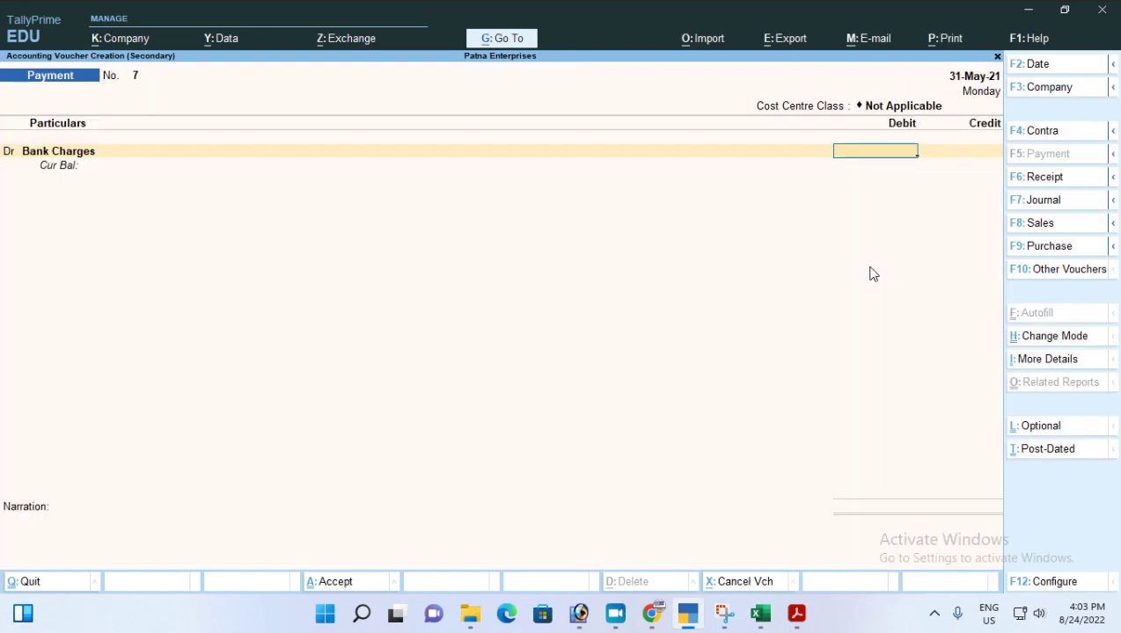
- Look up the bank charges amount in the Excel statement and debit Bank Charges with 125 in the TallyPrime voucher
key(alt+Tab)
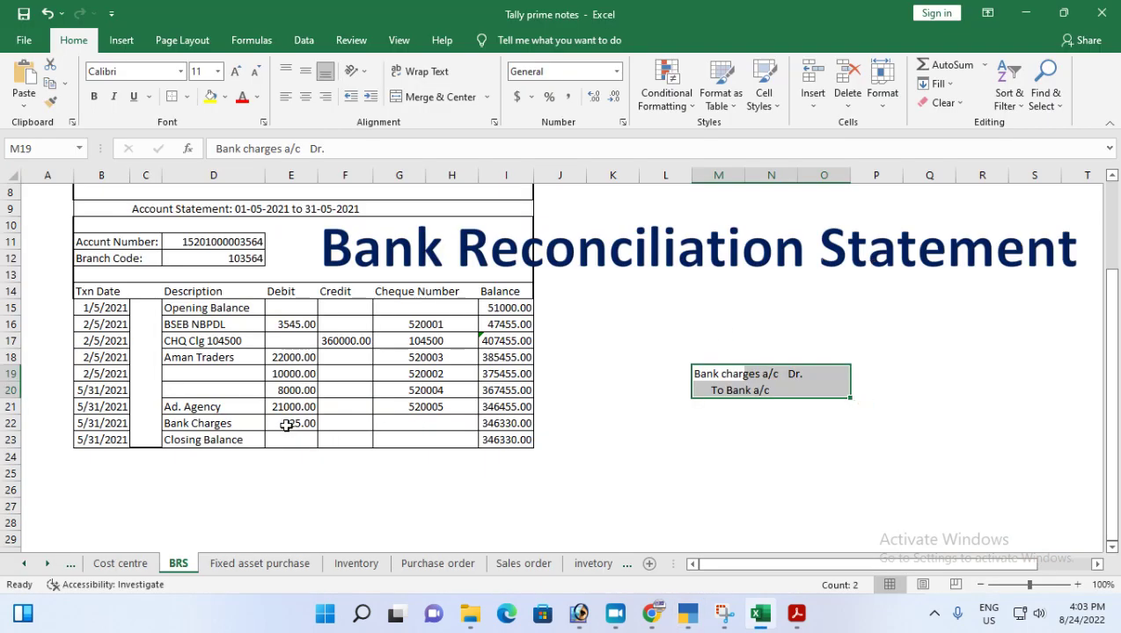
click(287, 425)
key(alt+Tab)
text(12)
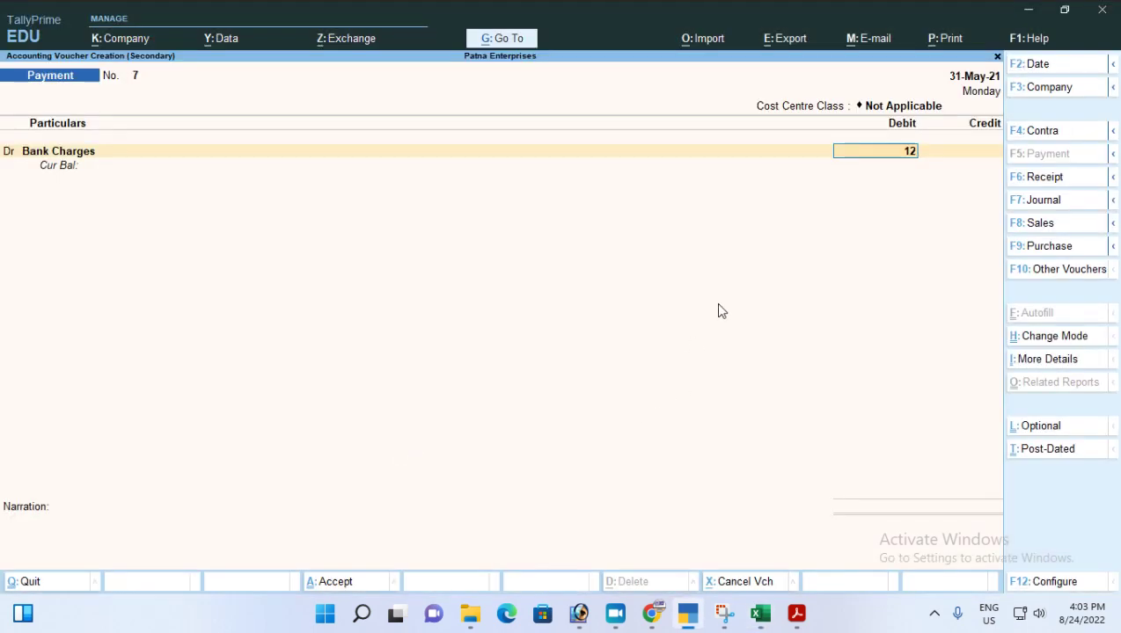
text(5)
key(Return)
key(Return)
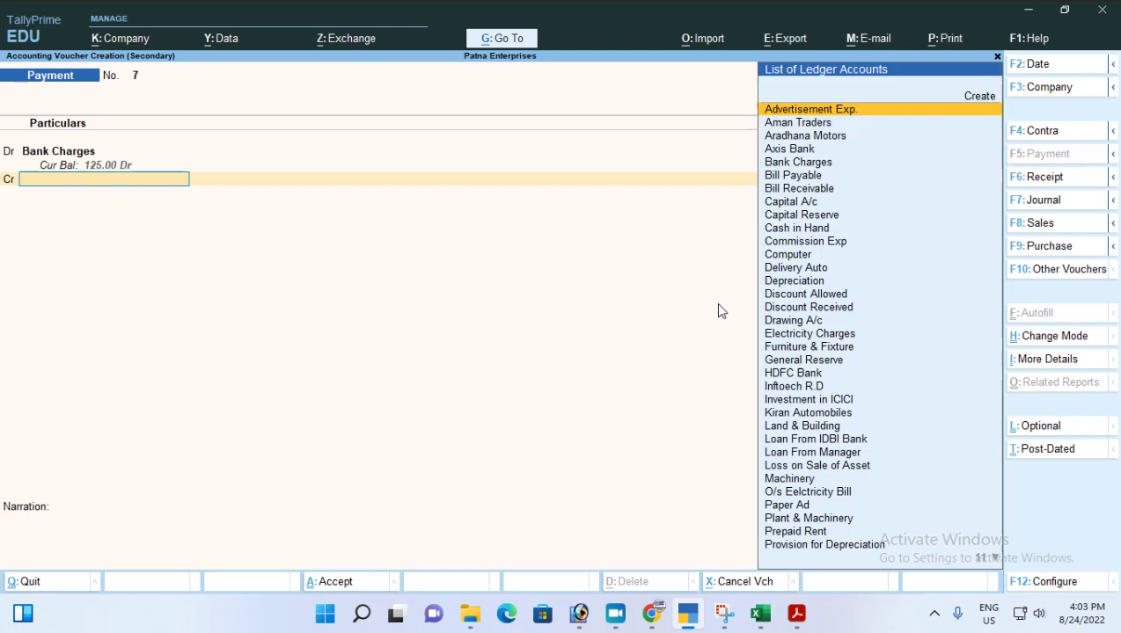
- Credit HDFC Bank with 125.00 and proceed to the cheque details of its bank allocation
text(Hd)
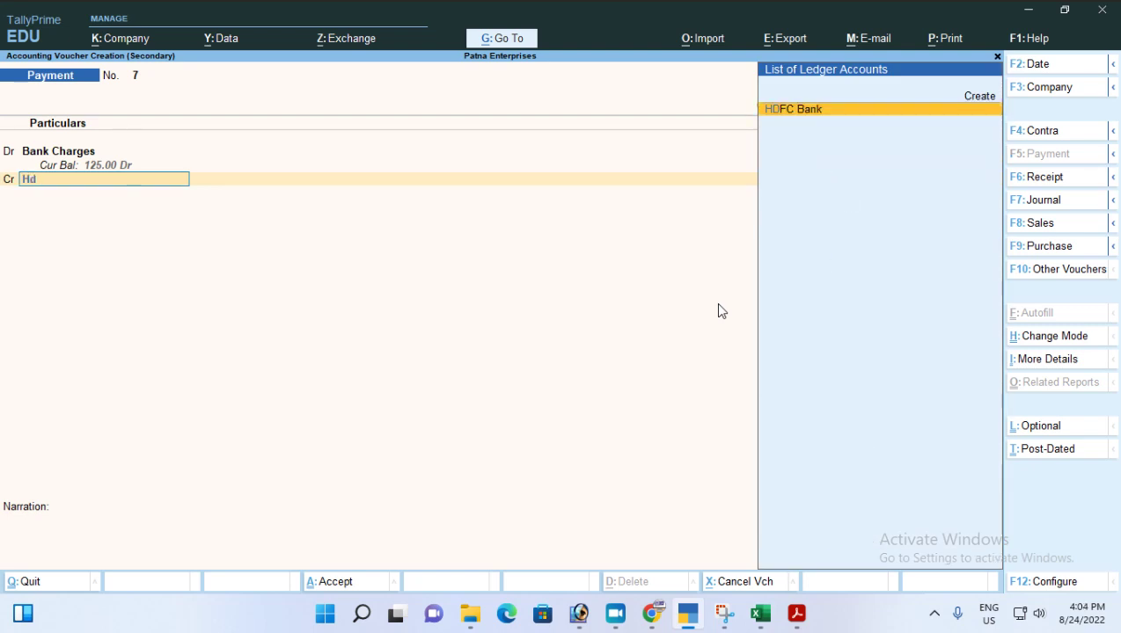
key(Return)
key(Return)
key(Return)
key(Return)
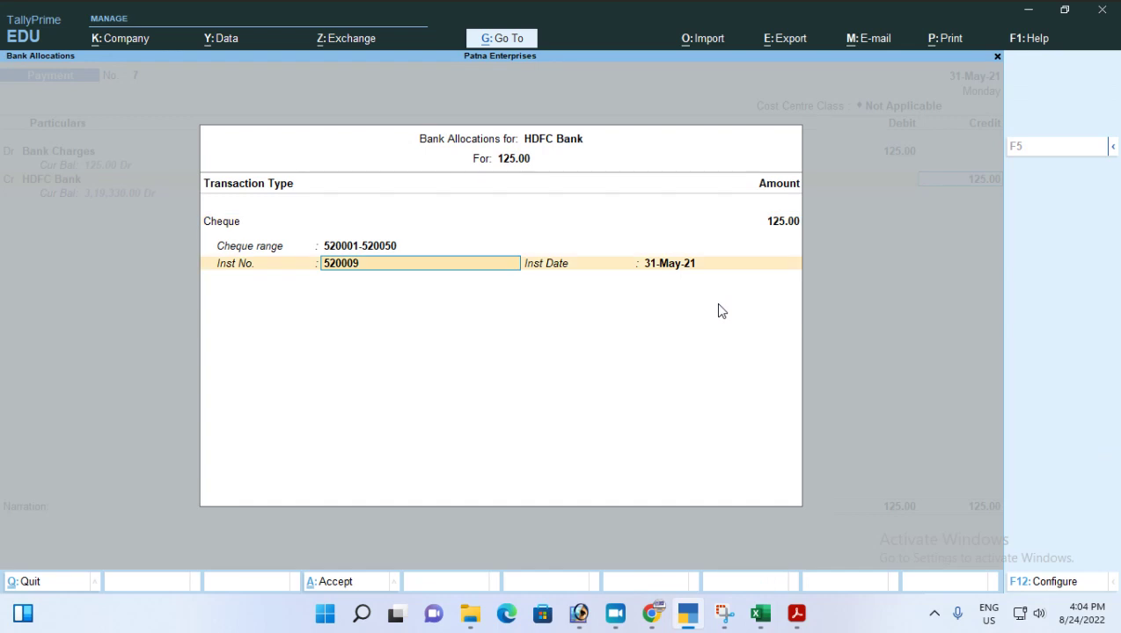
- Change the transaction type of the HDFC Bank allocation from Cheque to Others
key(BackSpace)
key(BackSpace)
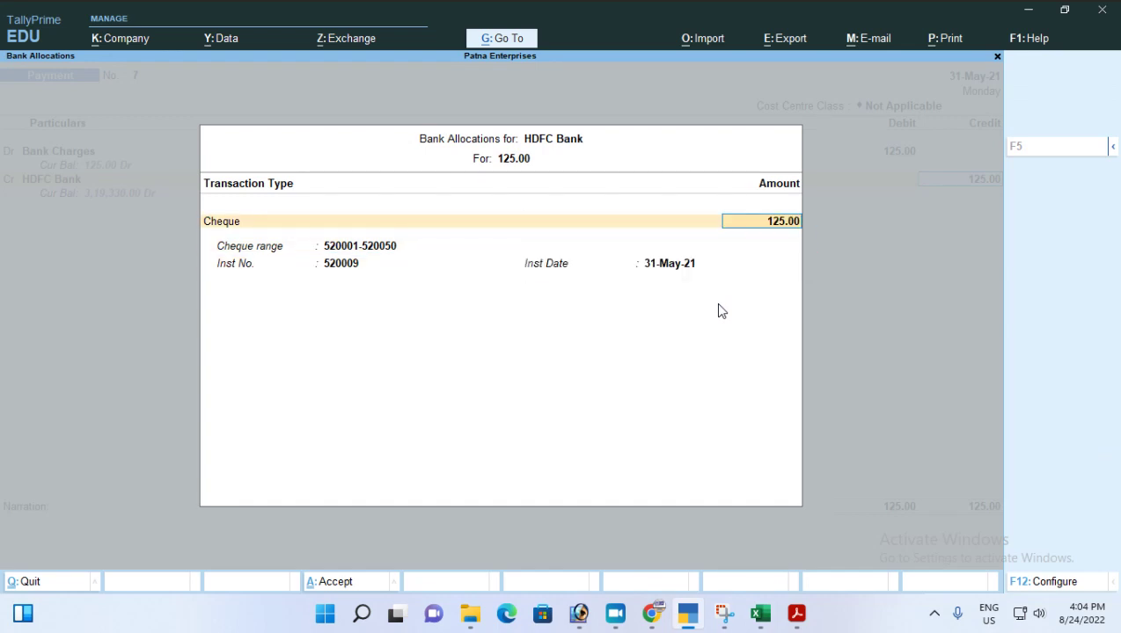
key(BackSpace)
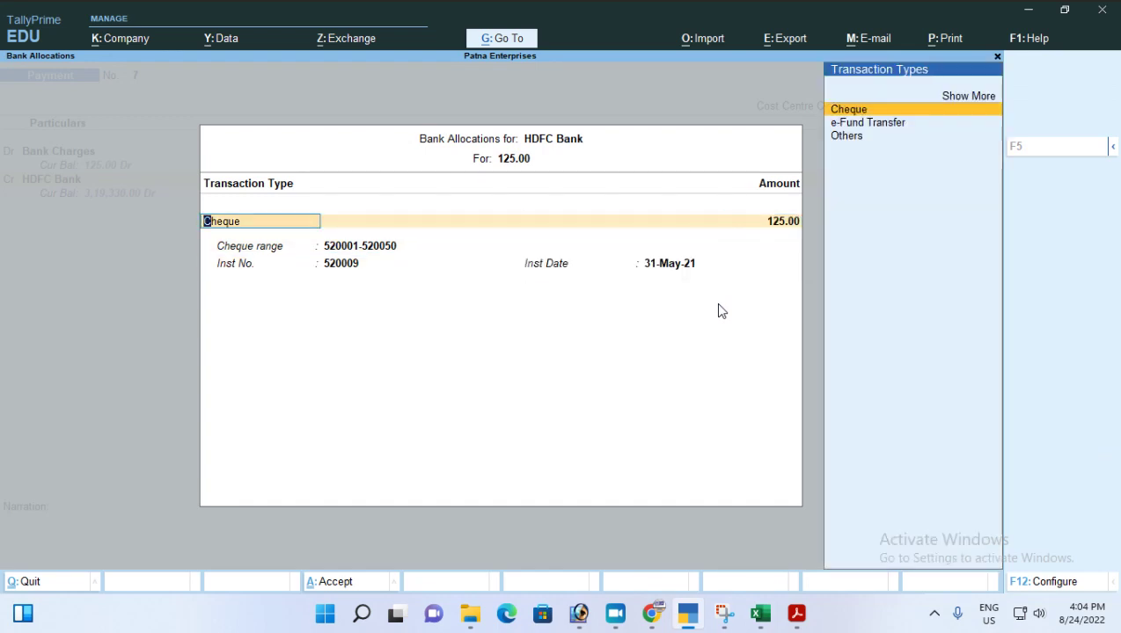
key(Down)
key(Down)
key(Return)
key(Return)
key(Return)
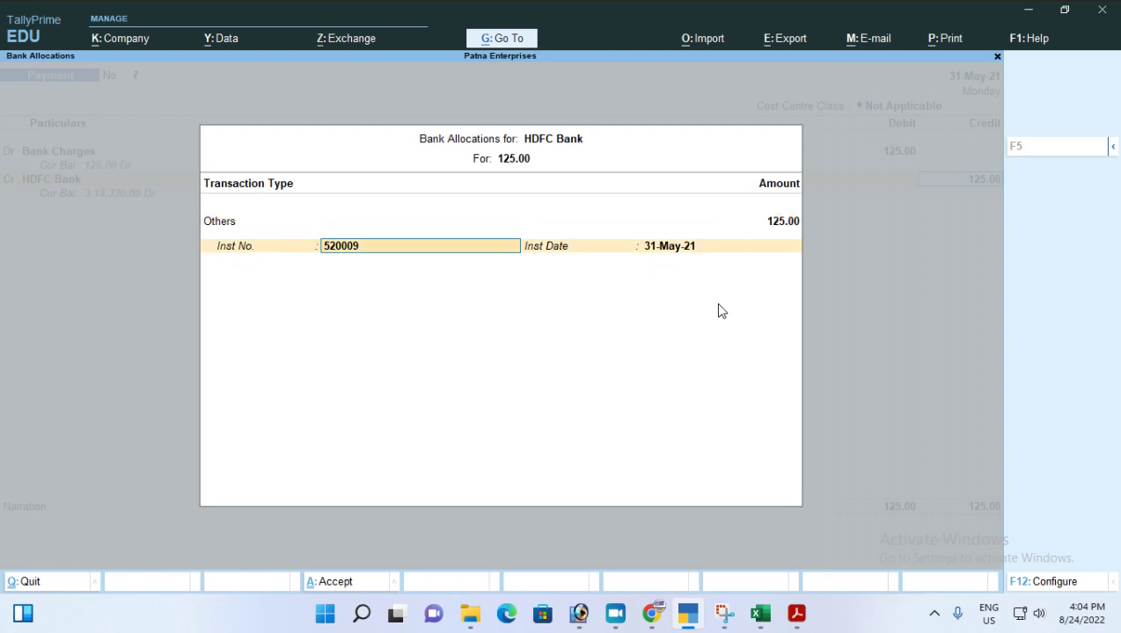
- Review the expanded list of transaction types for the bank allocation and choose Others again
key(BackSpace)
key(BackSpace)
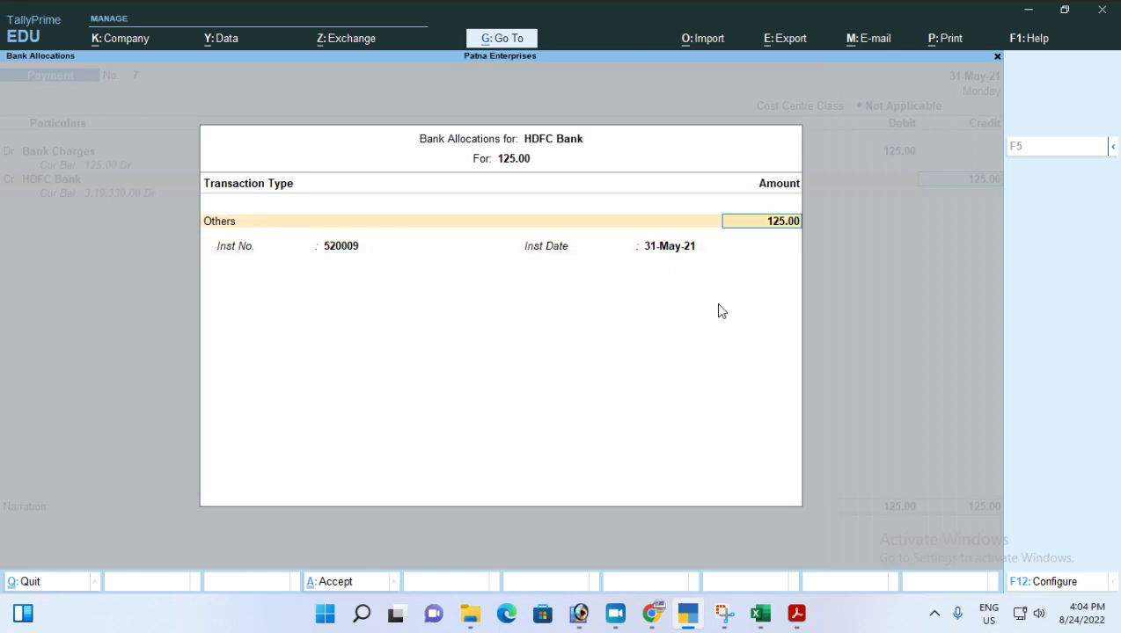
key(BackSpace)
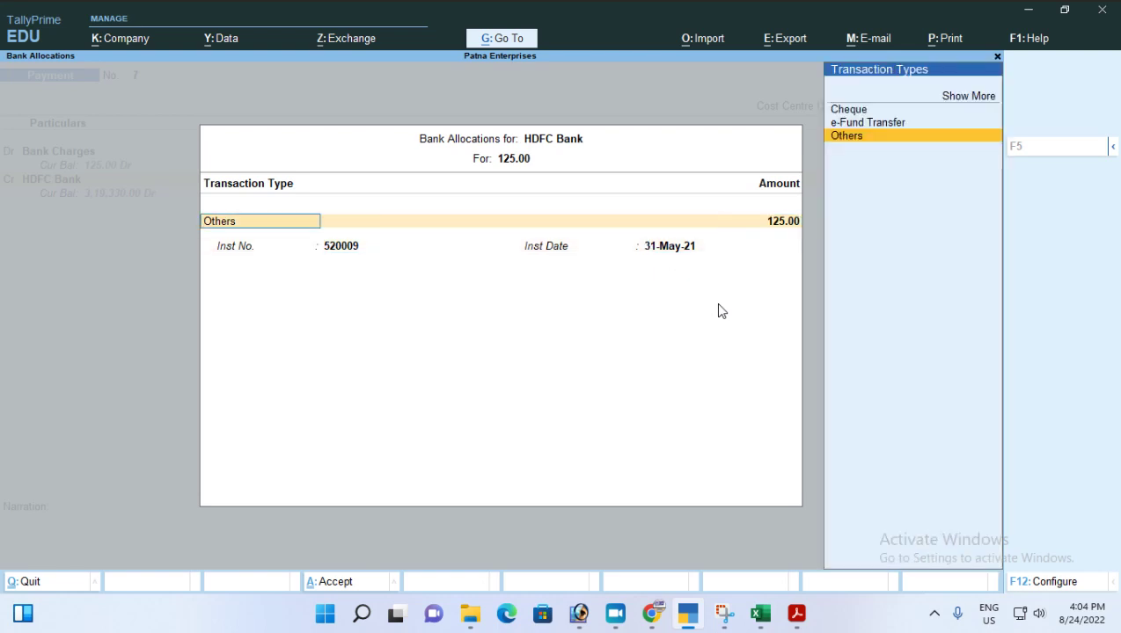
key(Up)
key(Up)
key(Up)
key(Return)
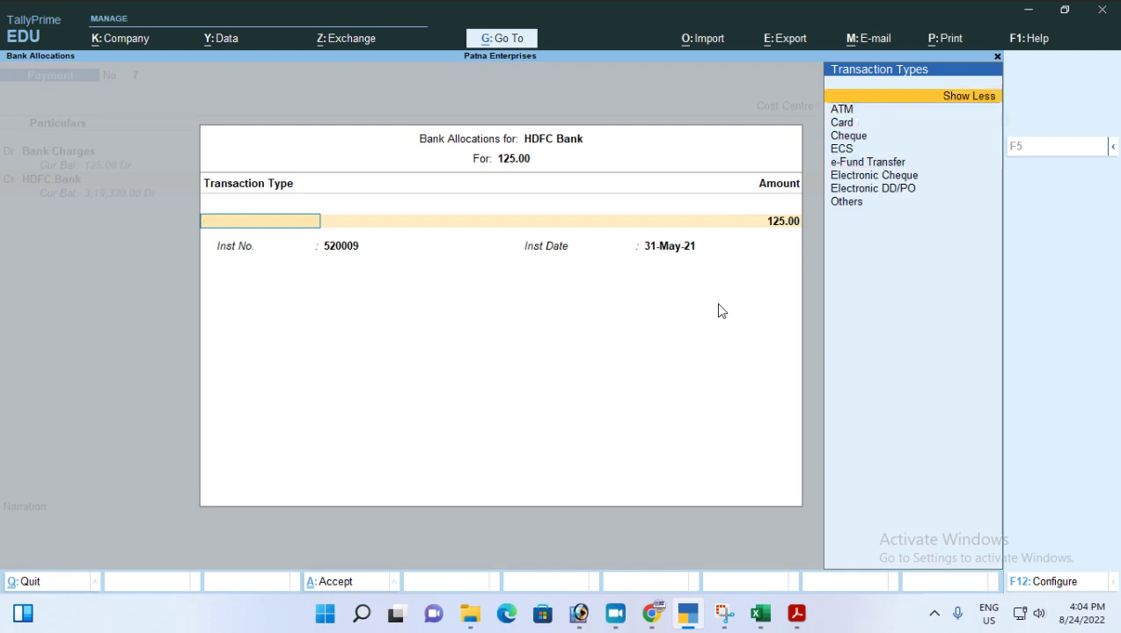
key(Down)
key(Down)
key(Down)
key(Down)
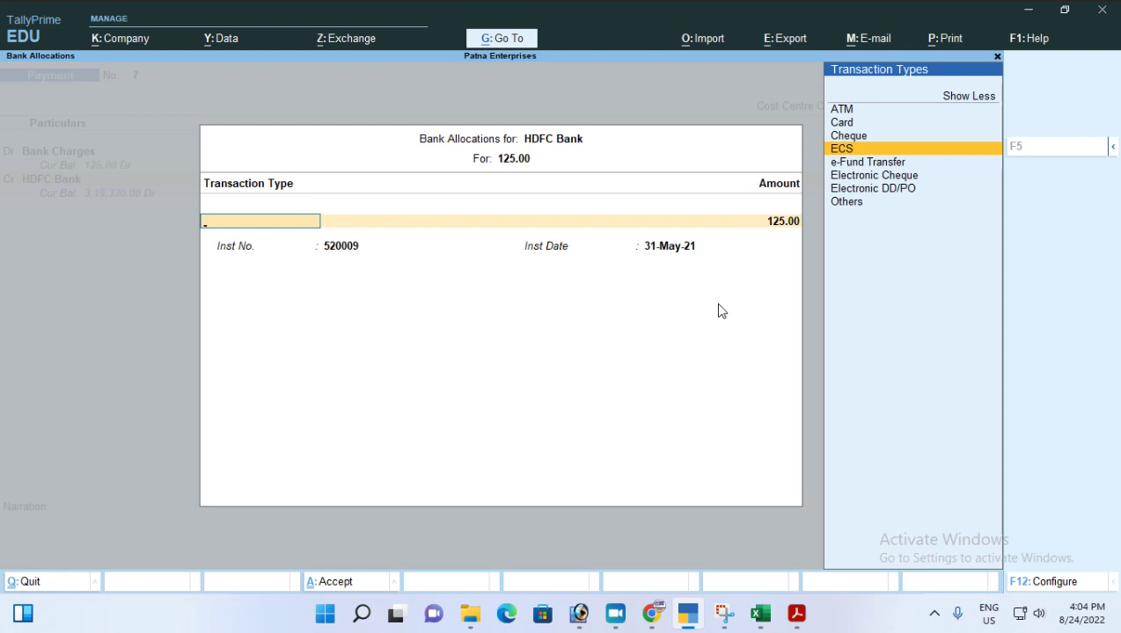
key(Down)
key(Down)
key(Down)
key(Down)
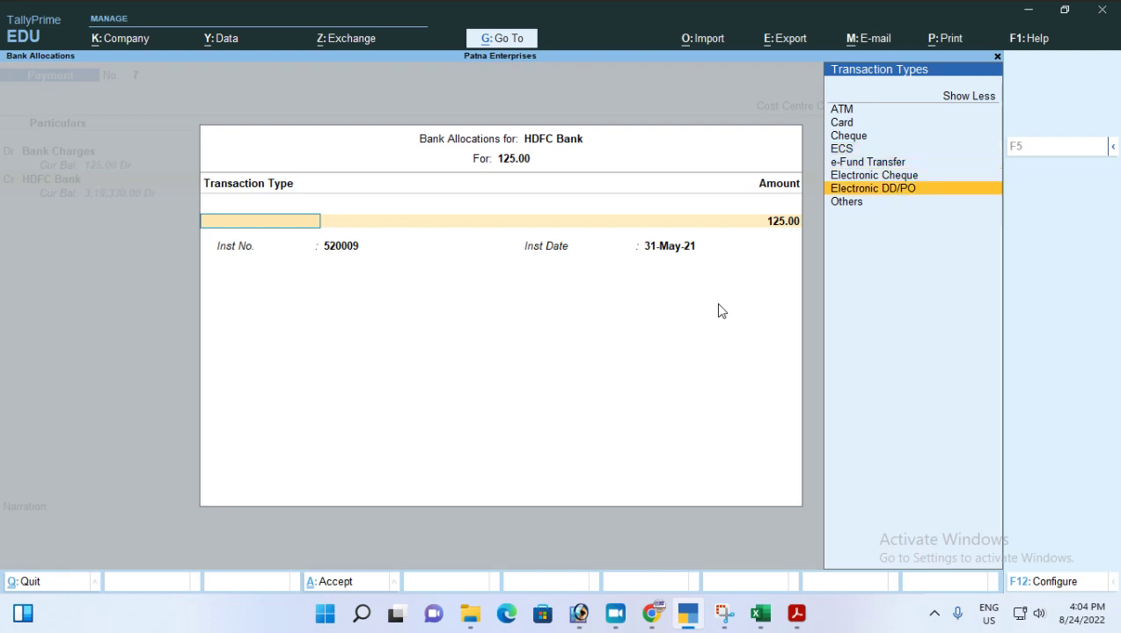
key(Return)
key(Return)
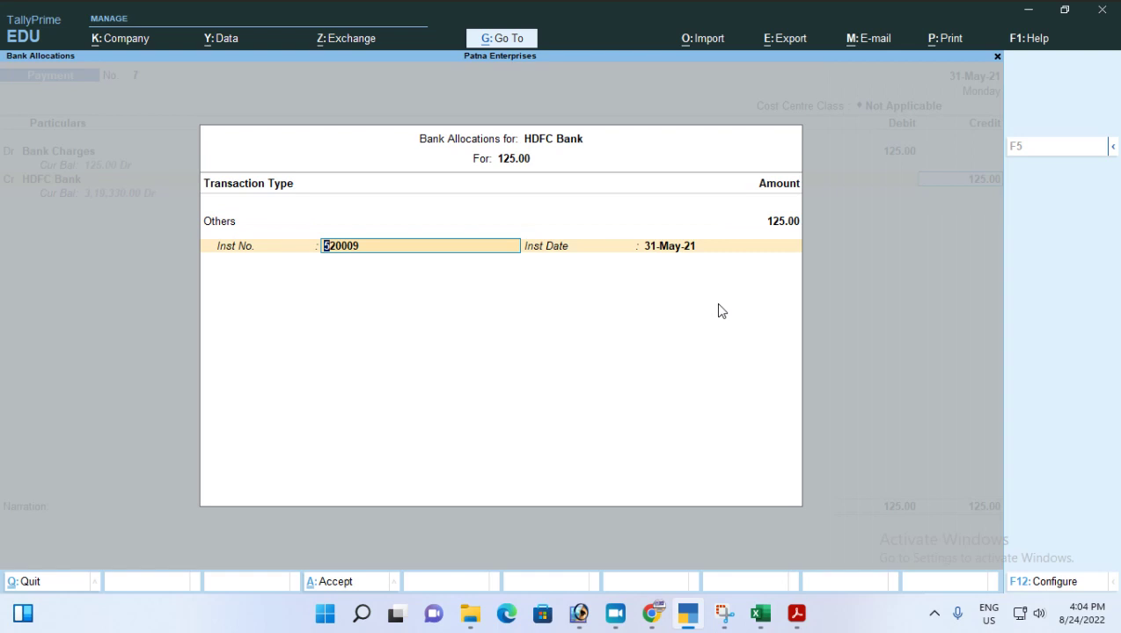
- Clear the instrument number, keep the instrument date 31-May-21, and accept the HDFC Bank allocation
key(Delete)
key(Delete)
key(Delete)
key(Delete)
key(Delete)
key(Delete)
key(Return)
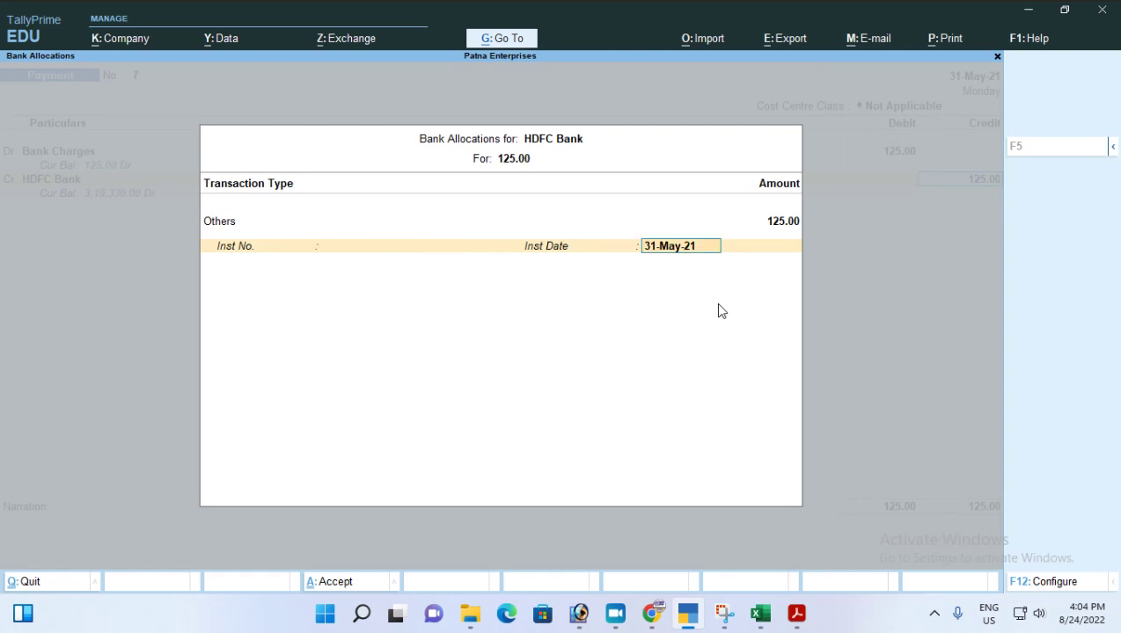
key(Return)
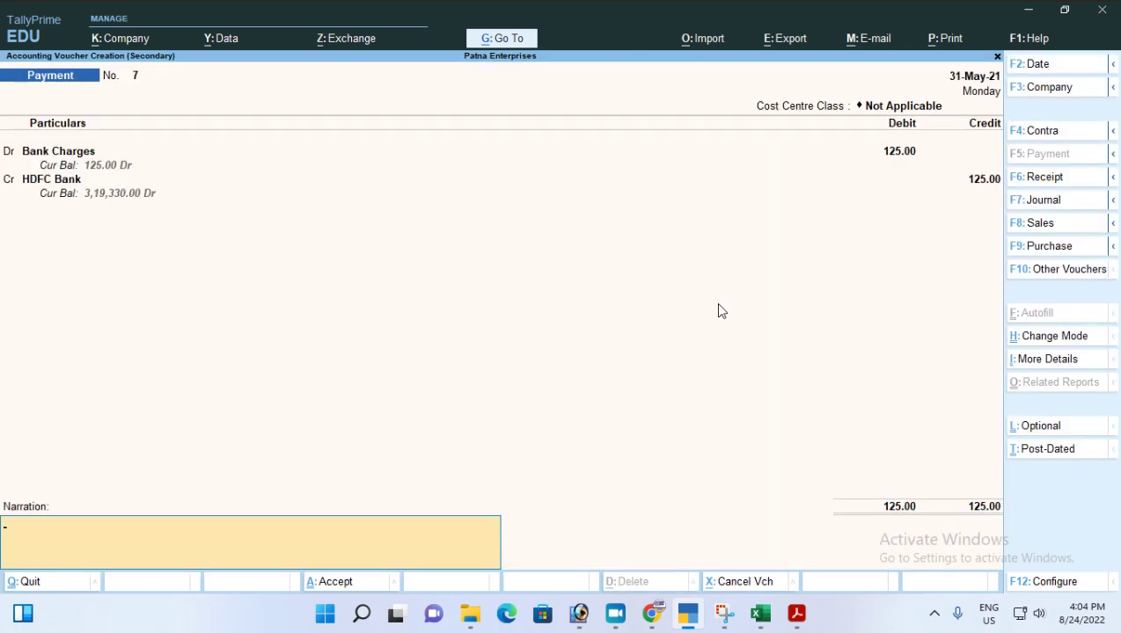
- Enter the narration "Being bank charges deducted" and save the payment voucher
text(Being bank charges)
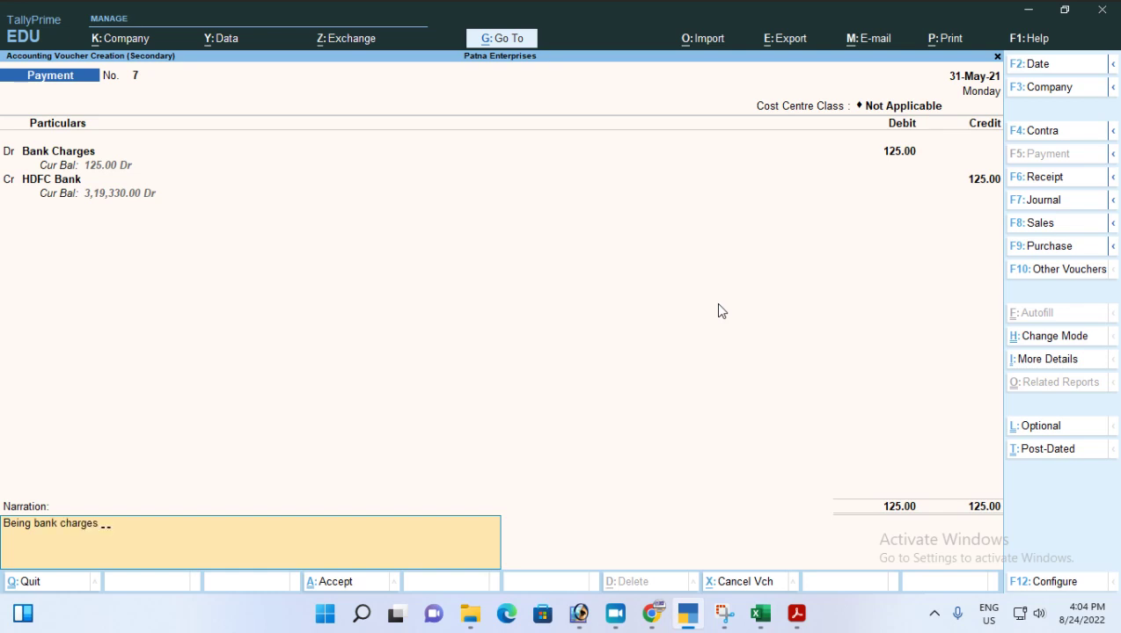
text(du)
text(ducted)
key(Return)
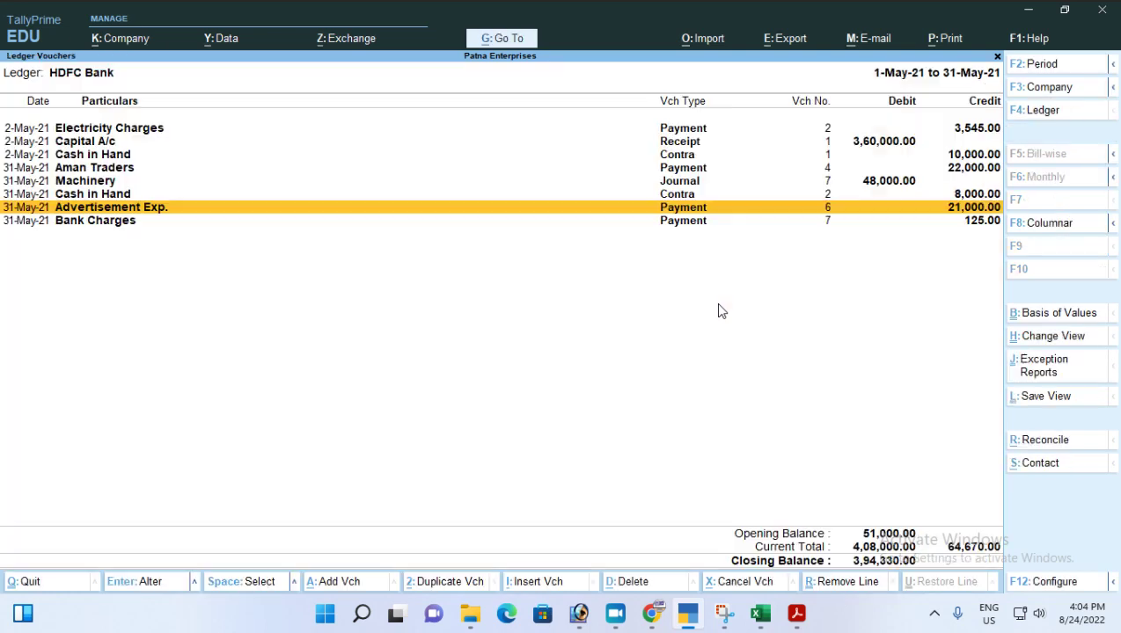
- Compare the HDFC Bank ledger's May vouchers, including the bank charges, with the entries of the Excel bank statement
key(Down)
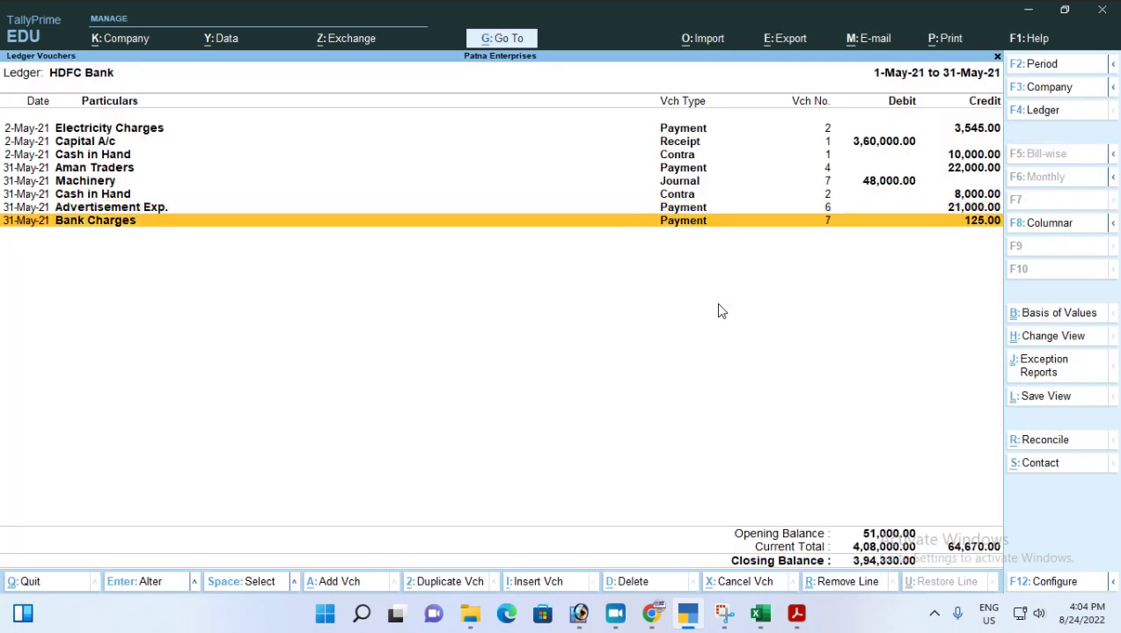
key(Up)
key(Up)
key(Up)
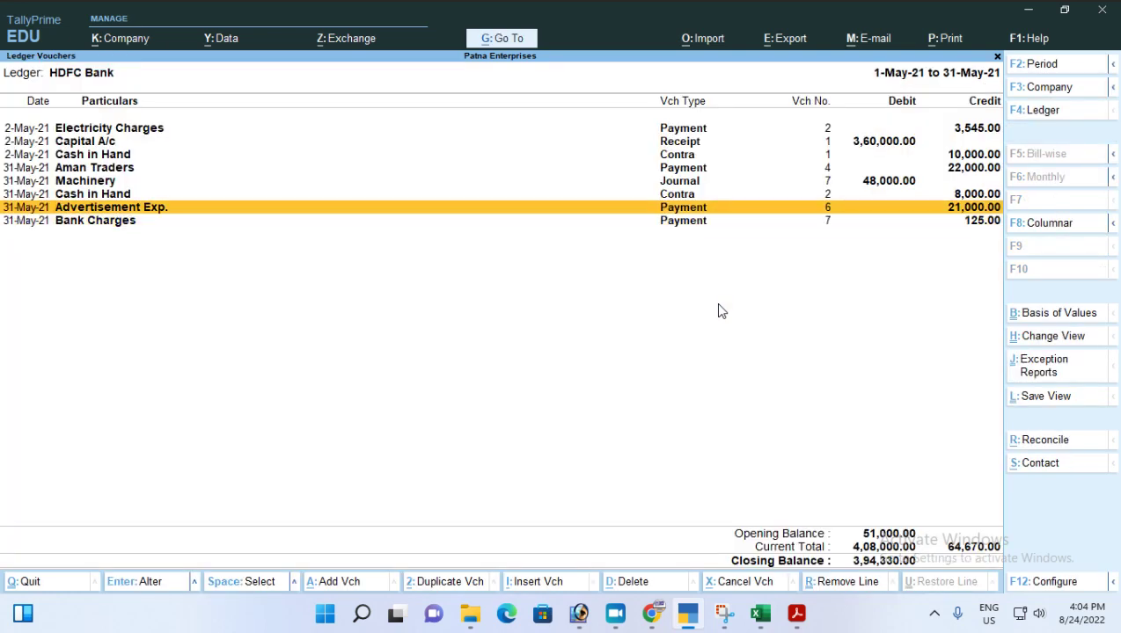
click(760, 613)
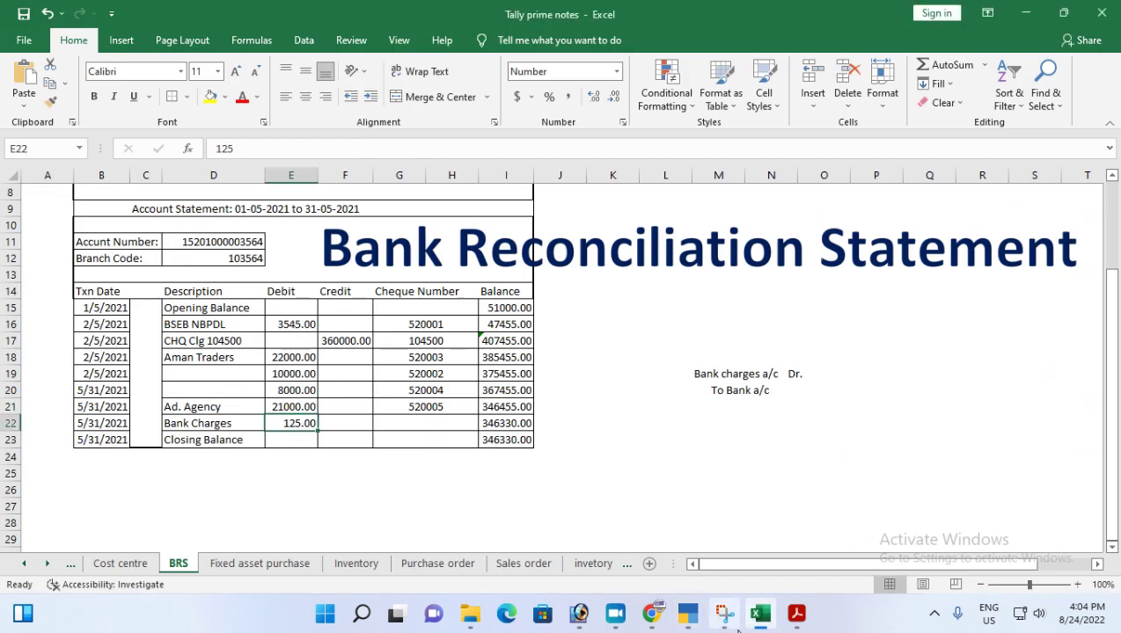
click(688, 613)
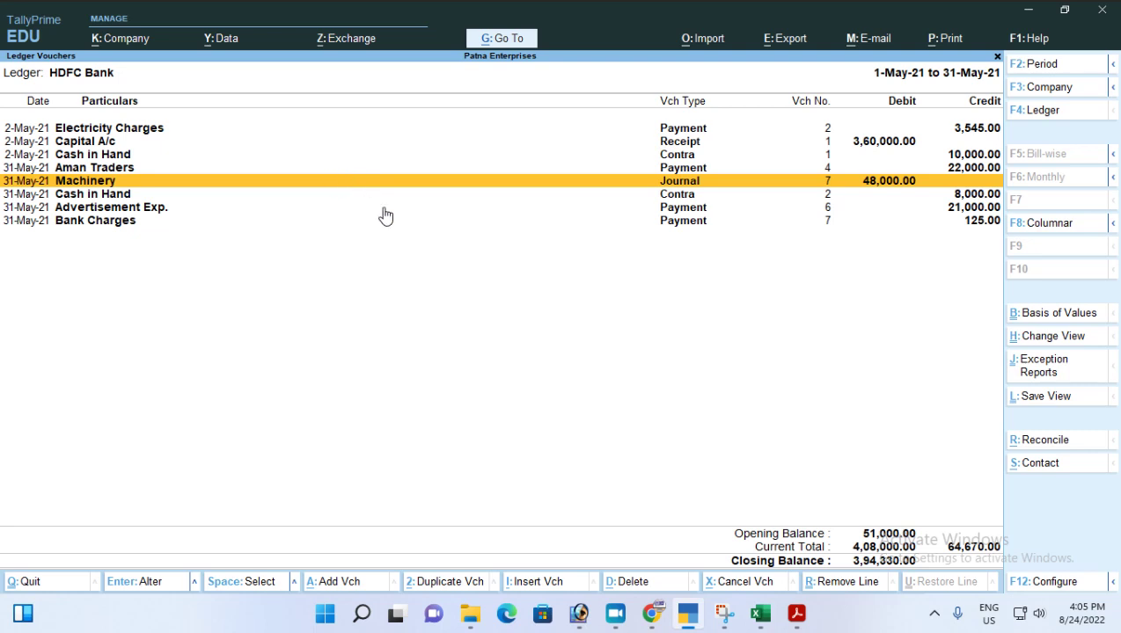
- Leave the ledger vouchers for the Gateway of Tally and open the Account Books among the further reports
key(Escape)
key(Escape)
key(Escape)
key(Escape)
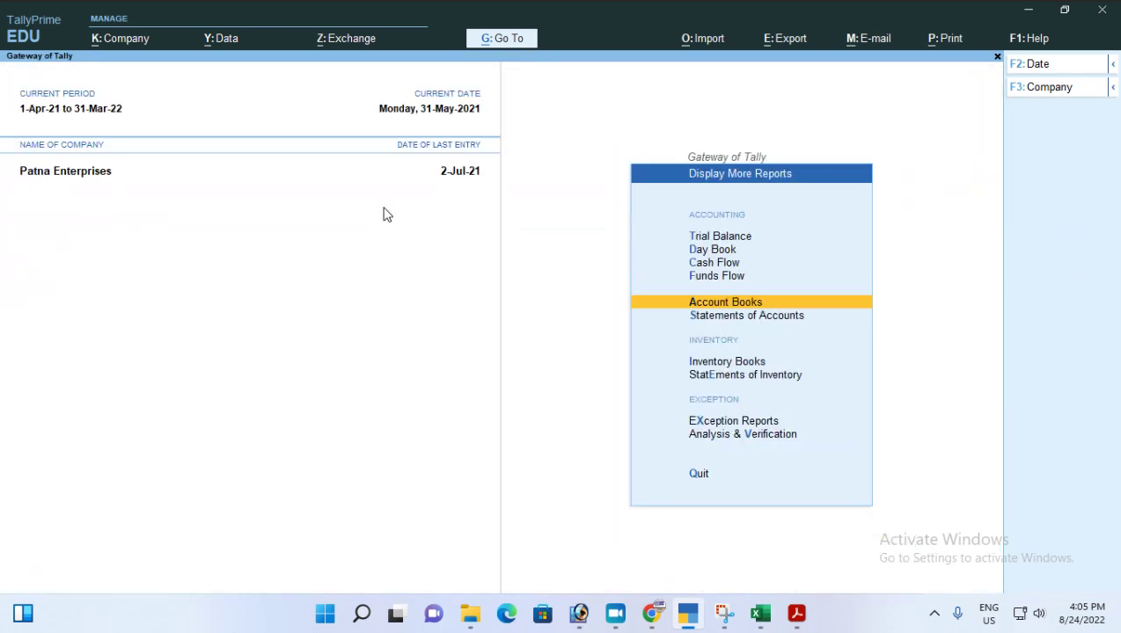
key(Escape)
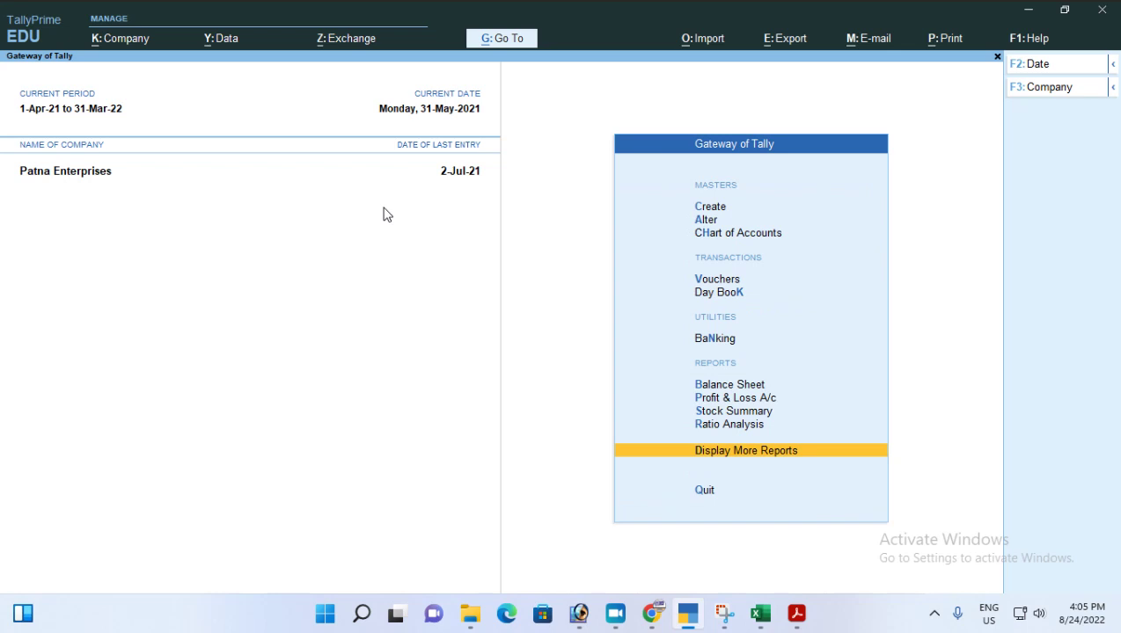
key(Return)
key(Down)
key(Down)
key(Down)
key(Down)
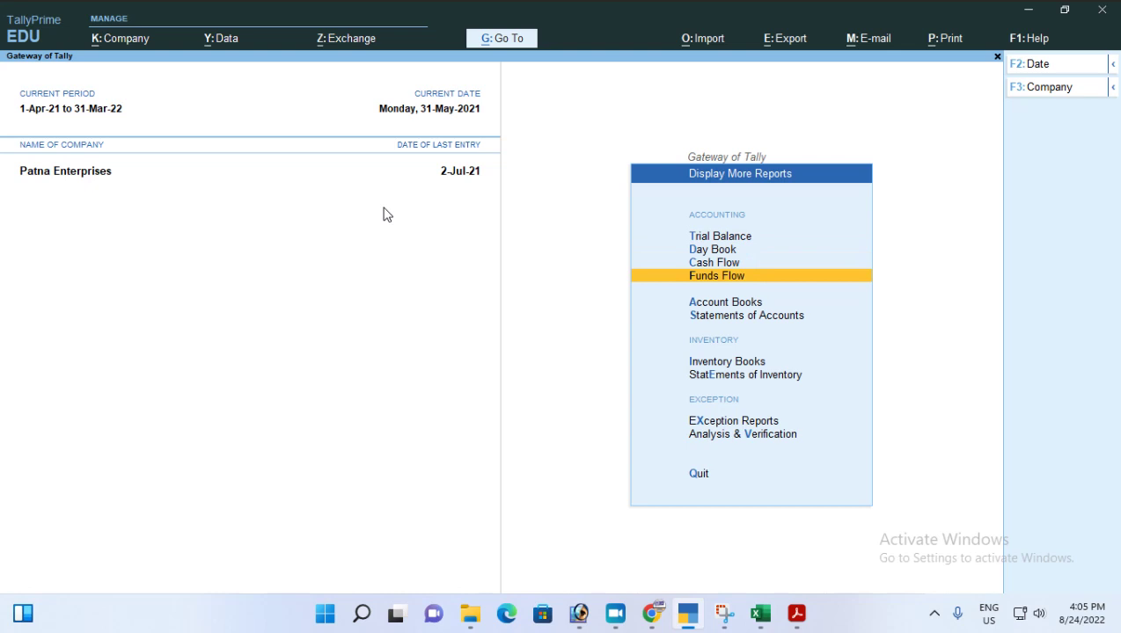
key(Return)
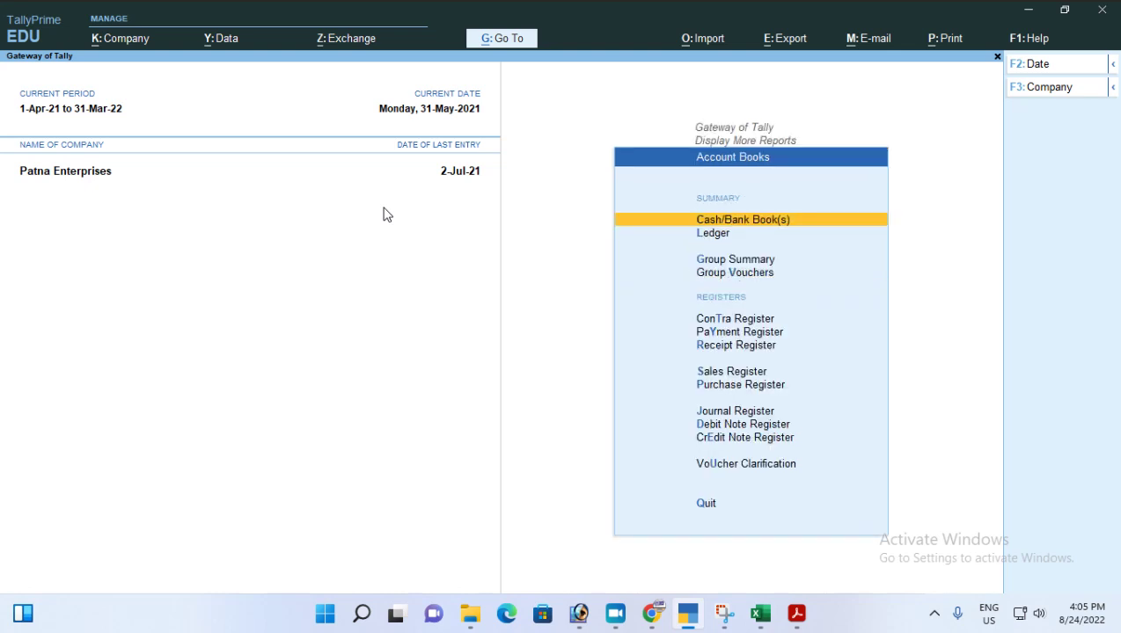
- Open the Cash/Bank Books and drill down to the HDFC Bank vouchers for May
key(Return)
key(Down)
key(Down)
key(Down)
key(Down)
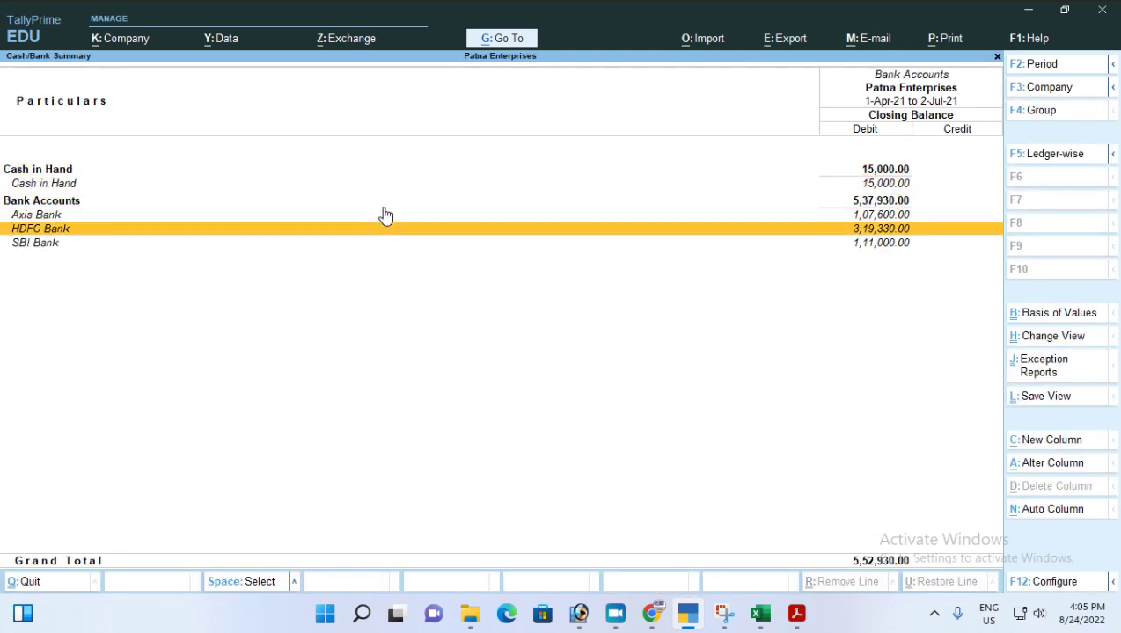
key(Return)
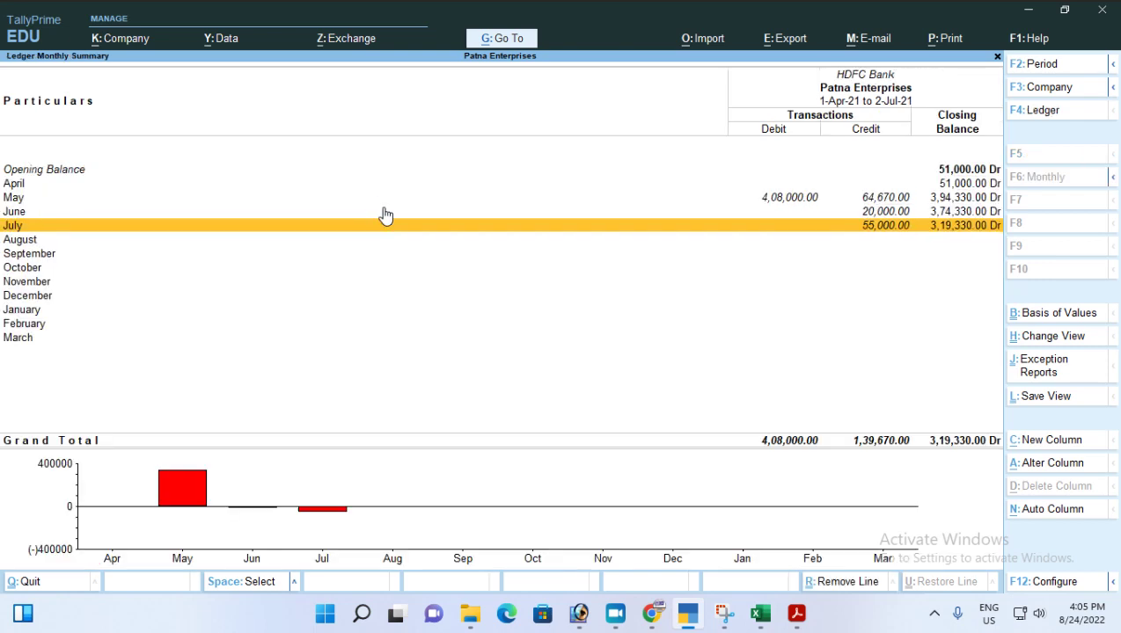
key(Up)
key(Up)
key(Up)
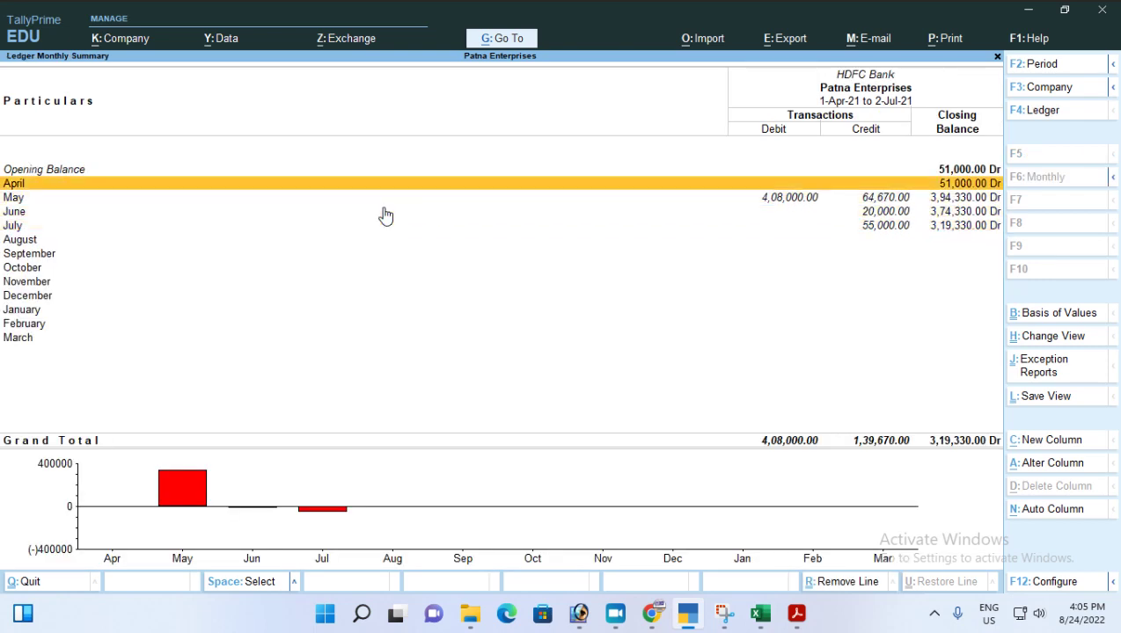
key(Down)
key(Return)
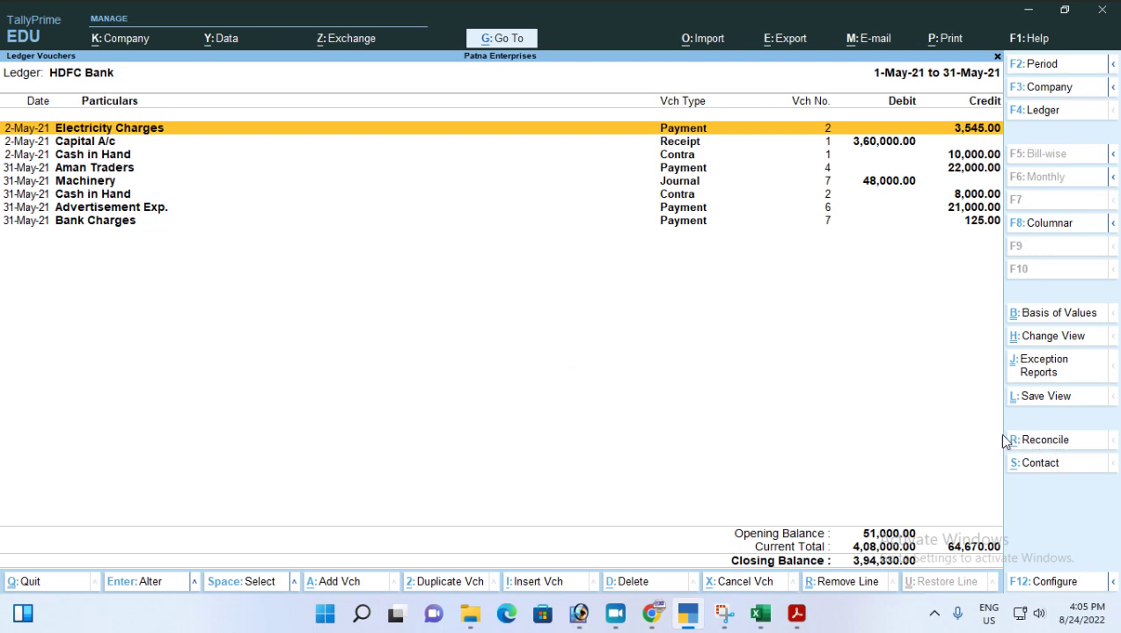
- Open the Reconcile view of HDFC Bank and check its instruments against the cheque numbers and transaction dates in the Excel statement
click(1047, 440)
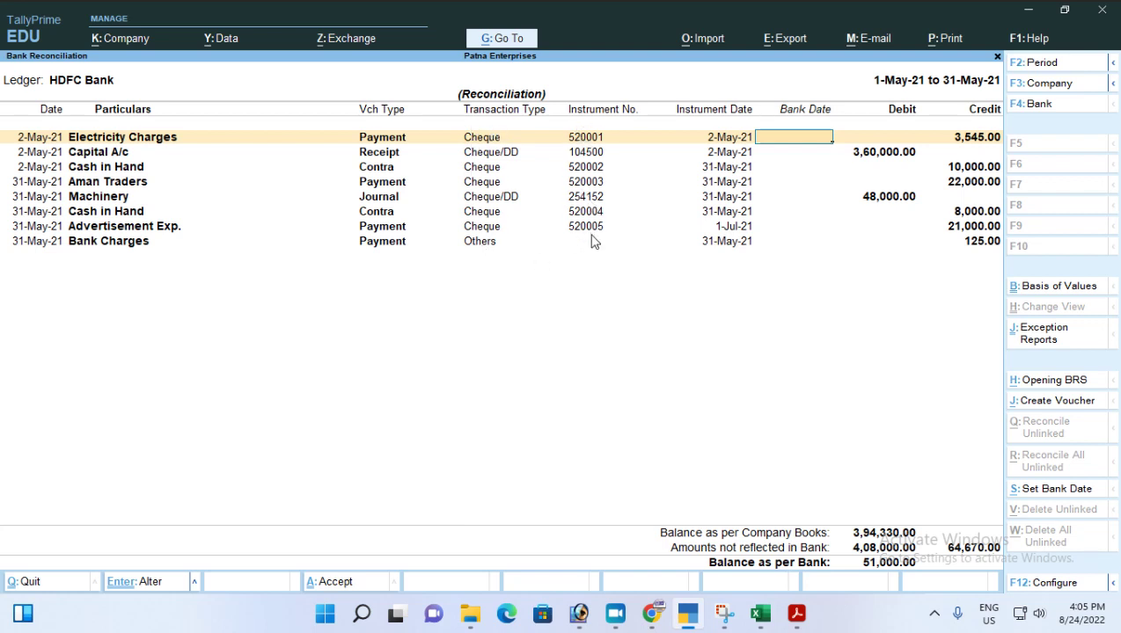
click(760, 613)
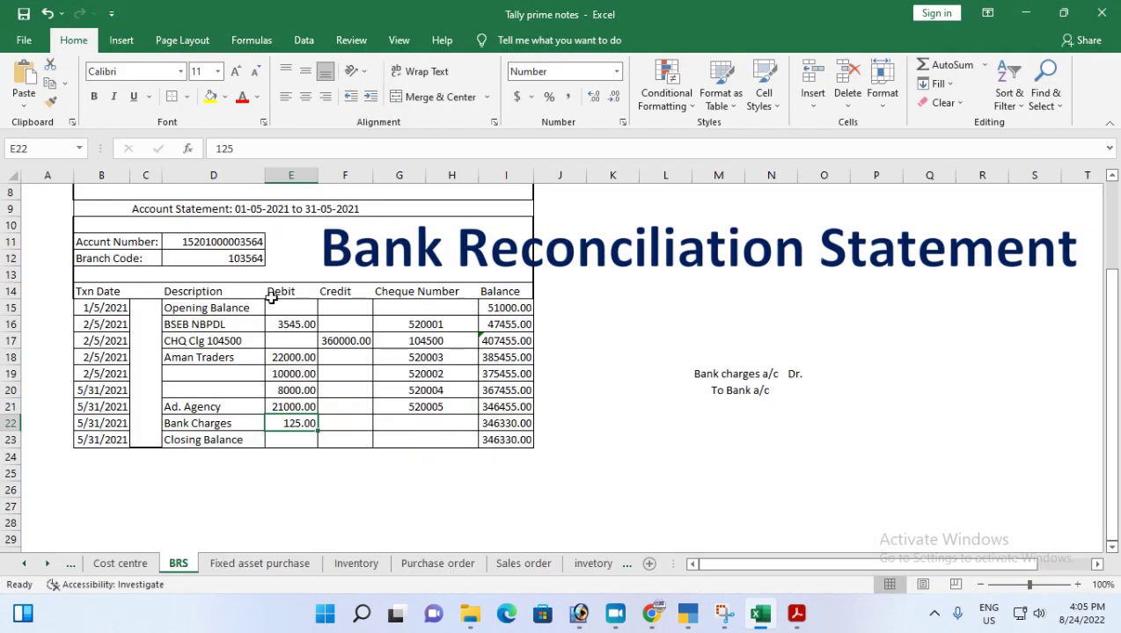
drag(410, 308, 445, 421)
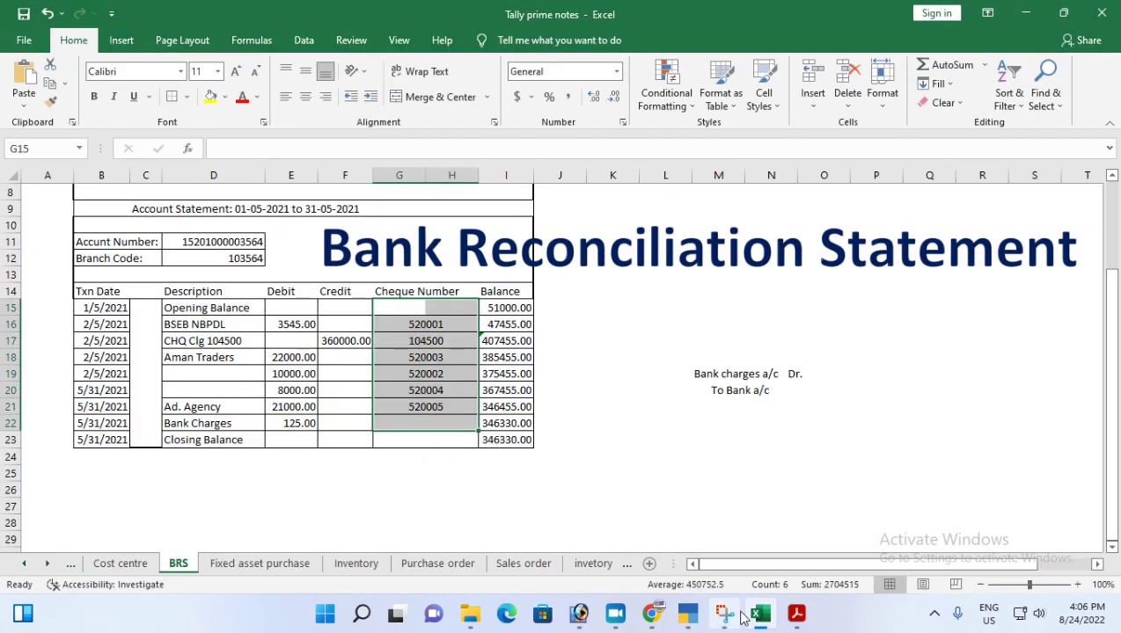
click(723, 614)
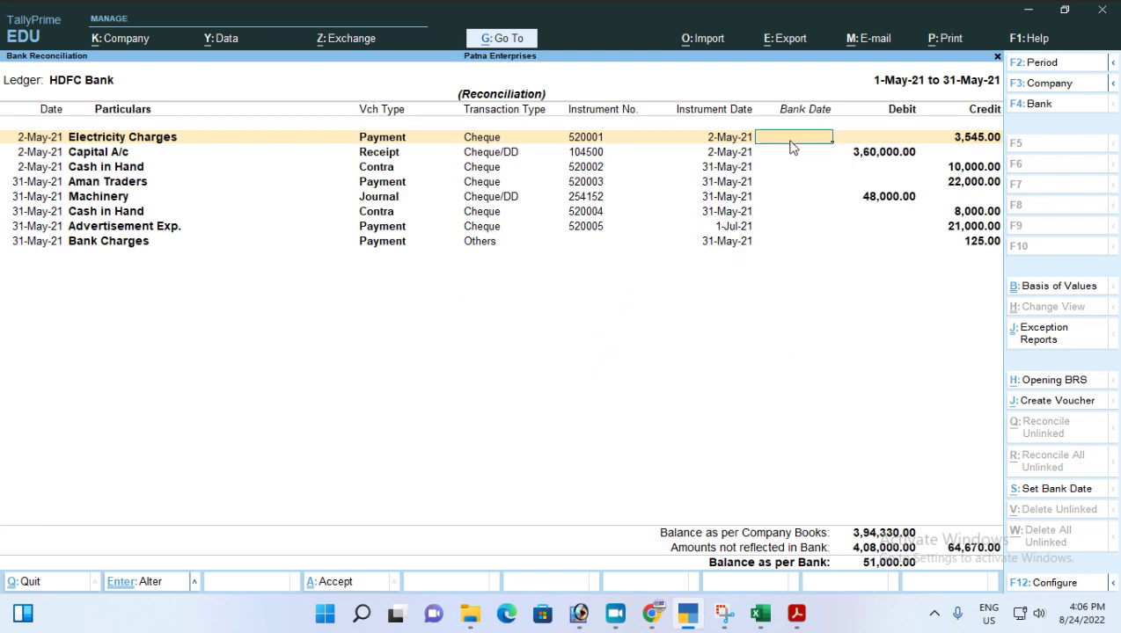
click(760, 613)
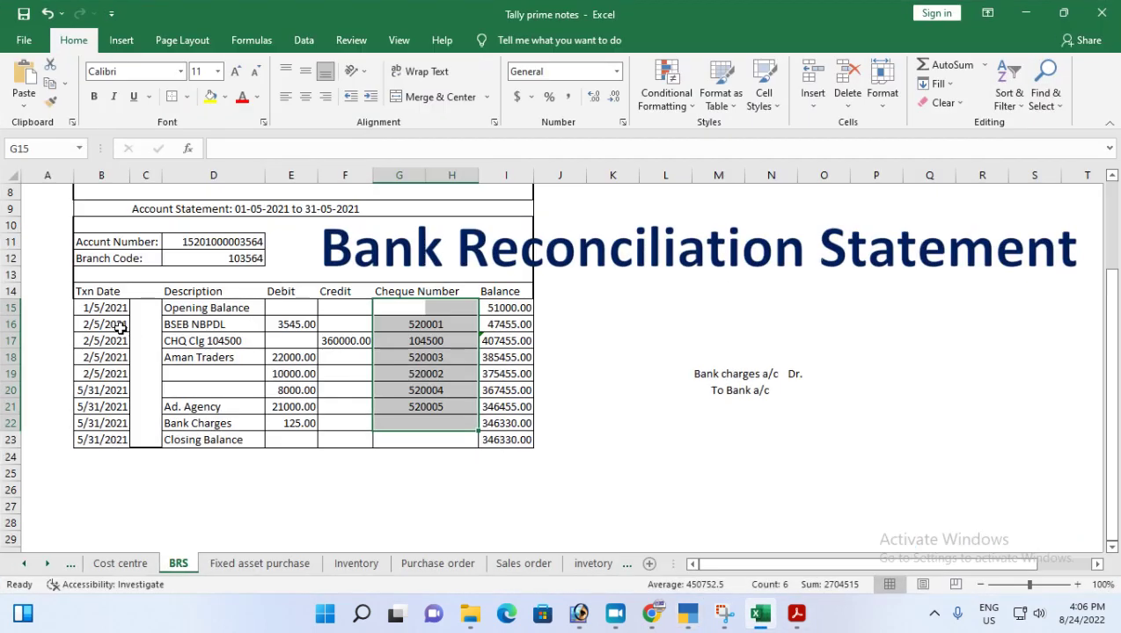
click(762, 621)
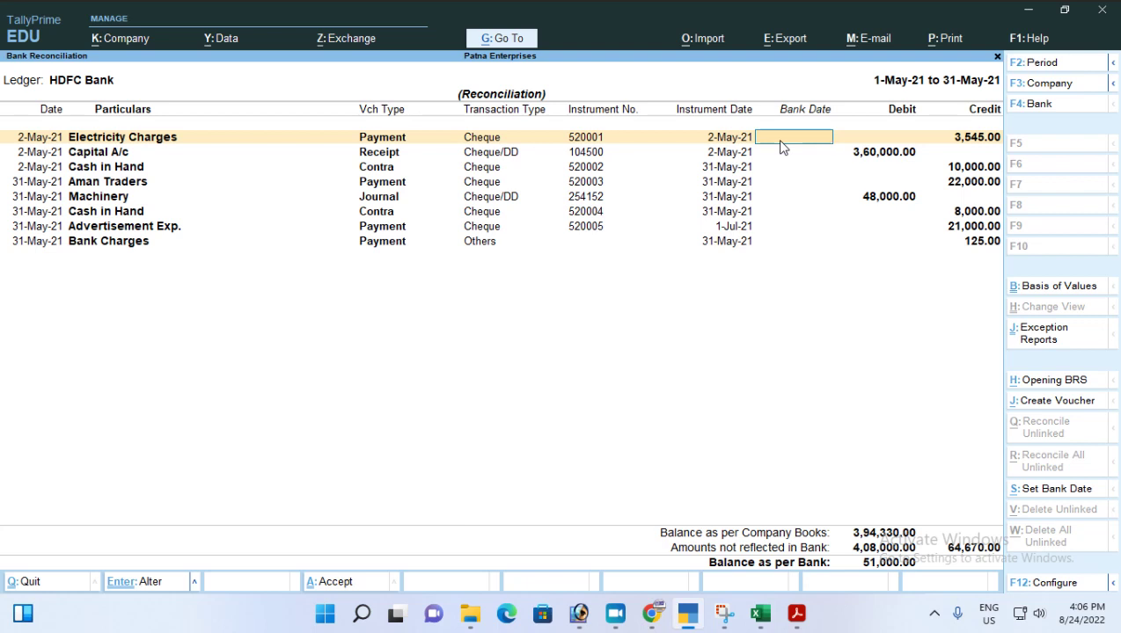
- Leave the reconciliation view, return to the Gateway of Tally and open the Banking utilities
key(Escape)
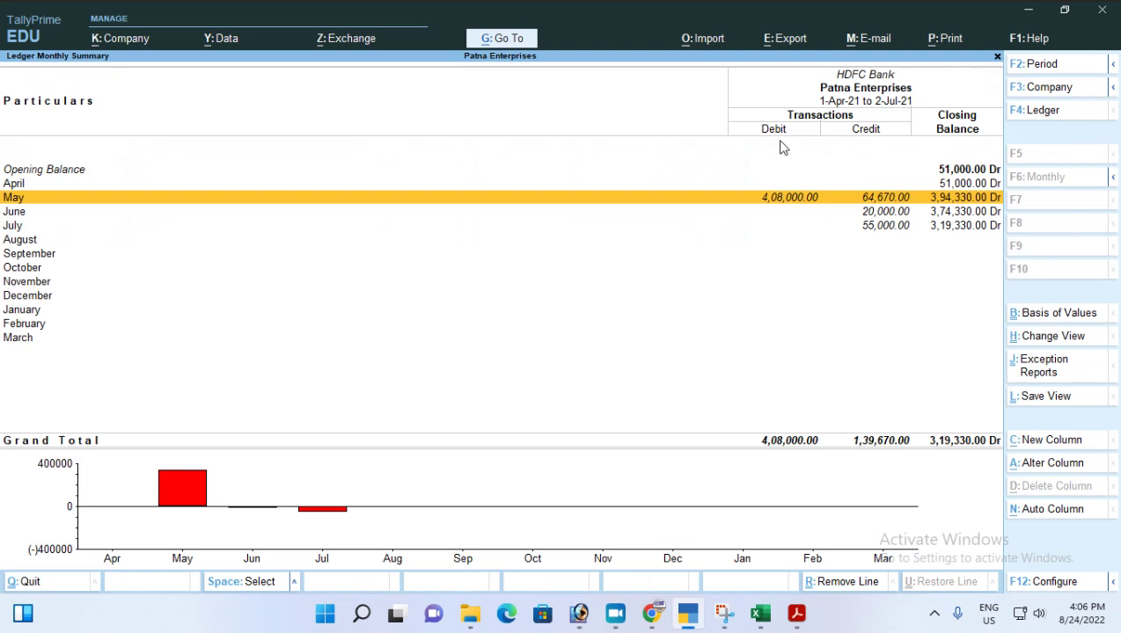
key(Escape)
key(Escape)
key(Escape)
key(Escape)
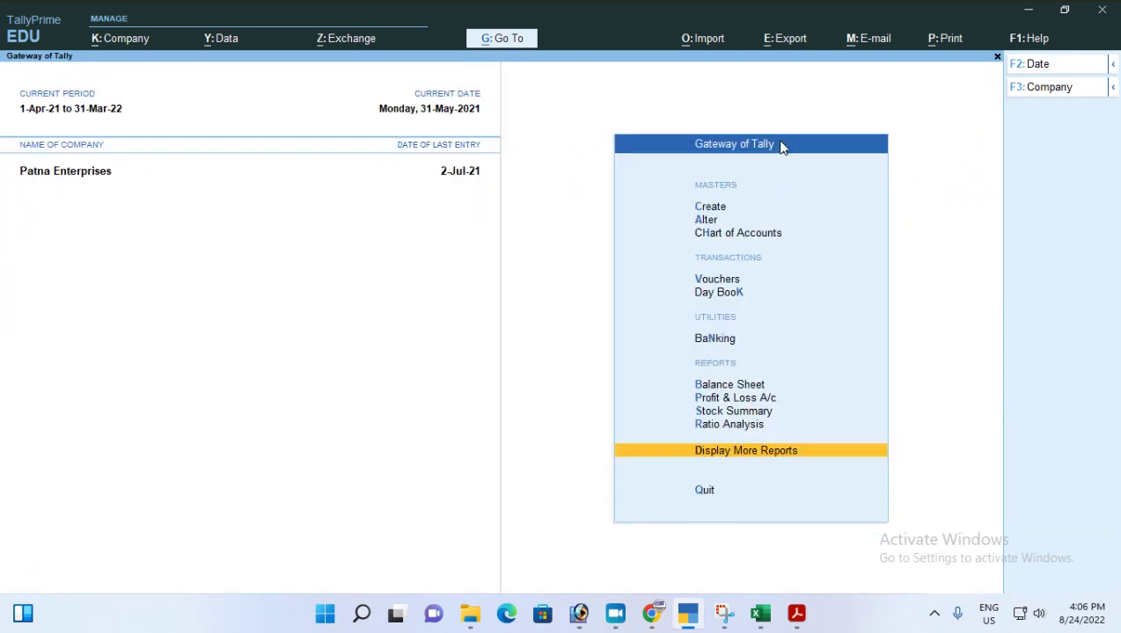
key(Up)
key(Up)
key(Up)
key(Up)
key(Up)
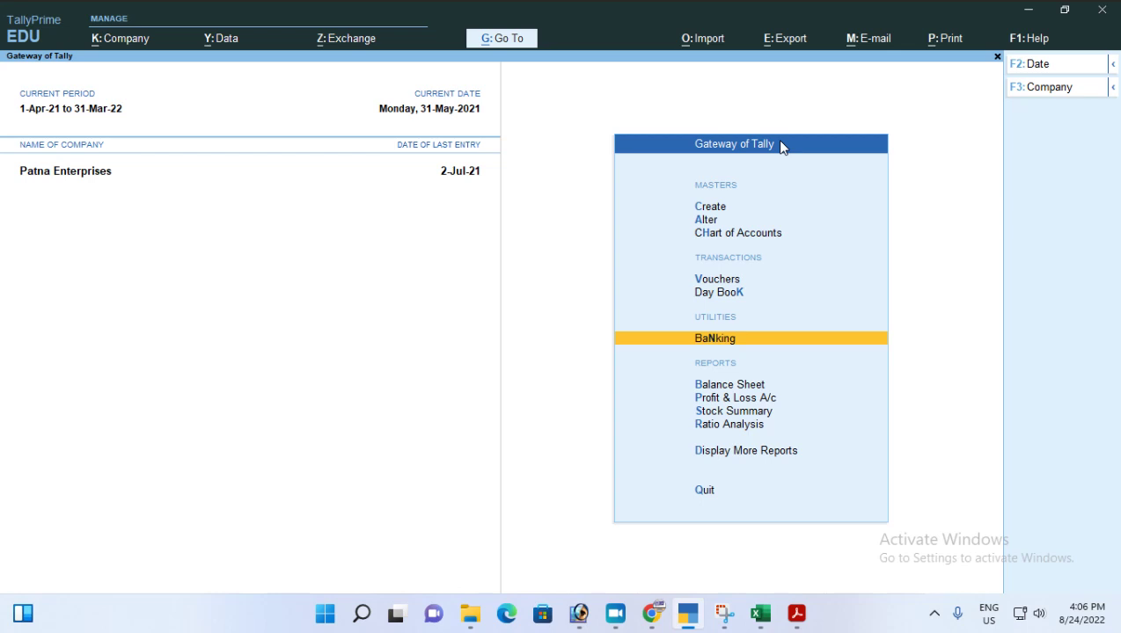
key(Return)
- Open Bank Reconciliation for the HDFC Bank ledger
key(Down)
key(Down)
key(Down)
key(Down)
key(Down)
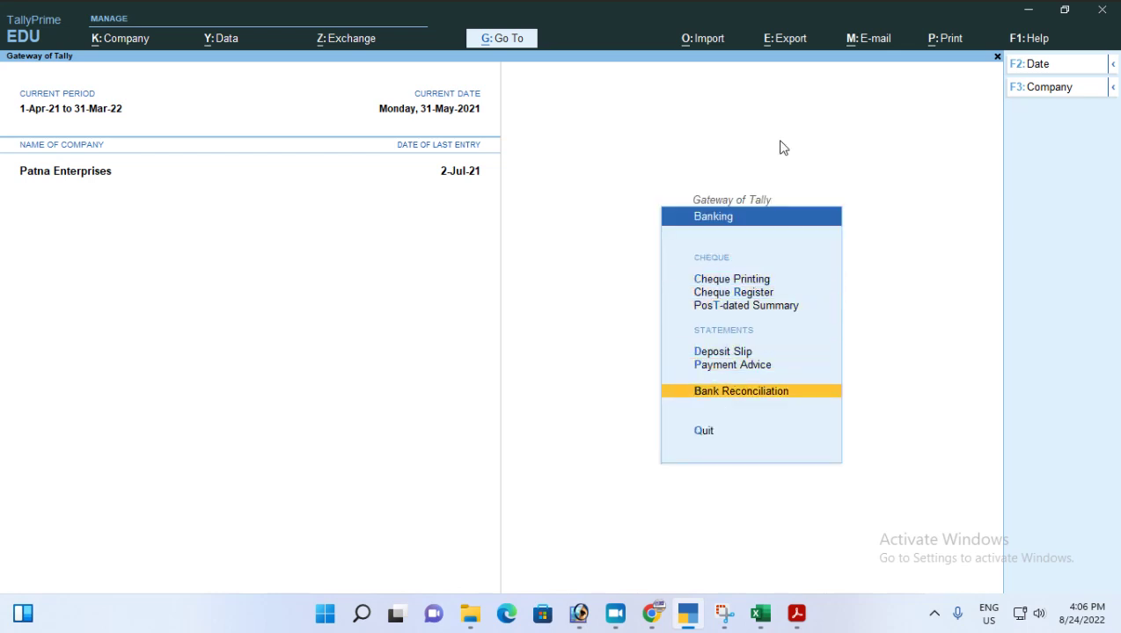
key(Return)
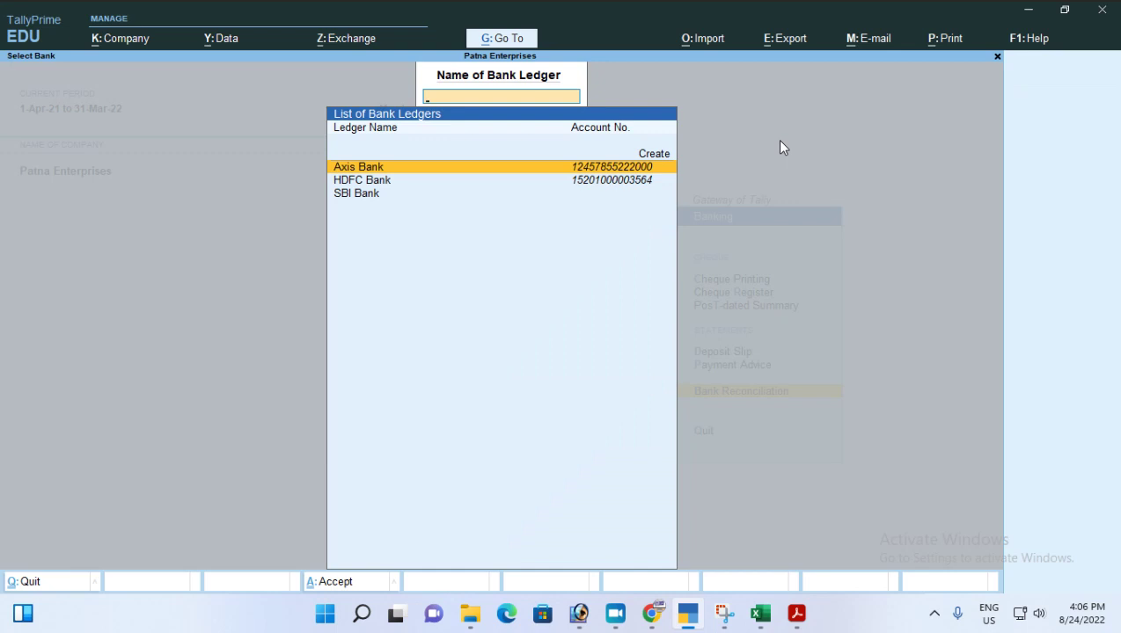
key(Down)
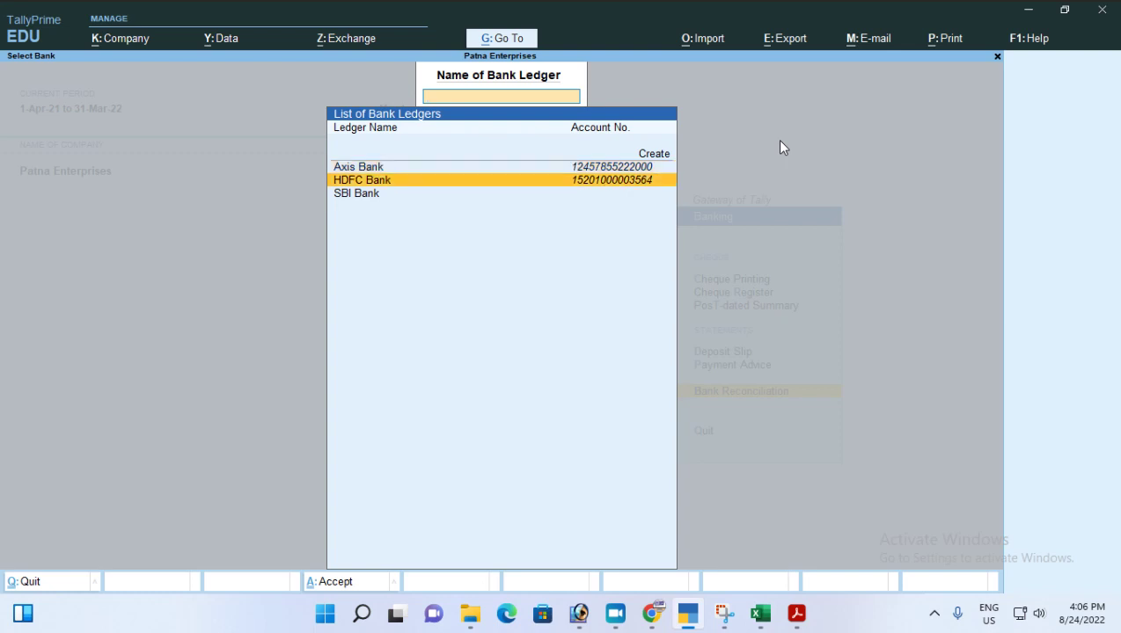
key(Return)
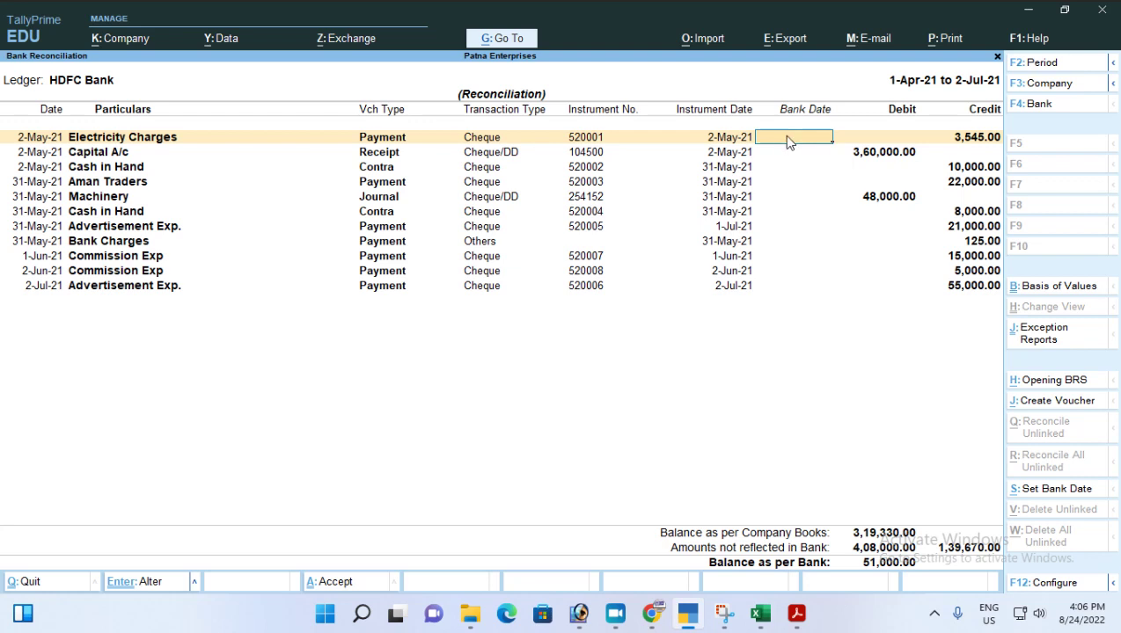
- Enter 2-May-21 as the bank date of the Electricity Charges payment and clear that date again
text(2-5)
key(Return)
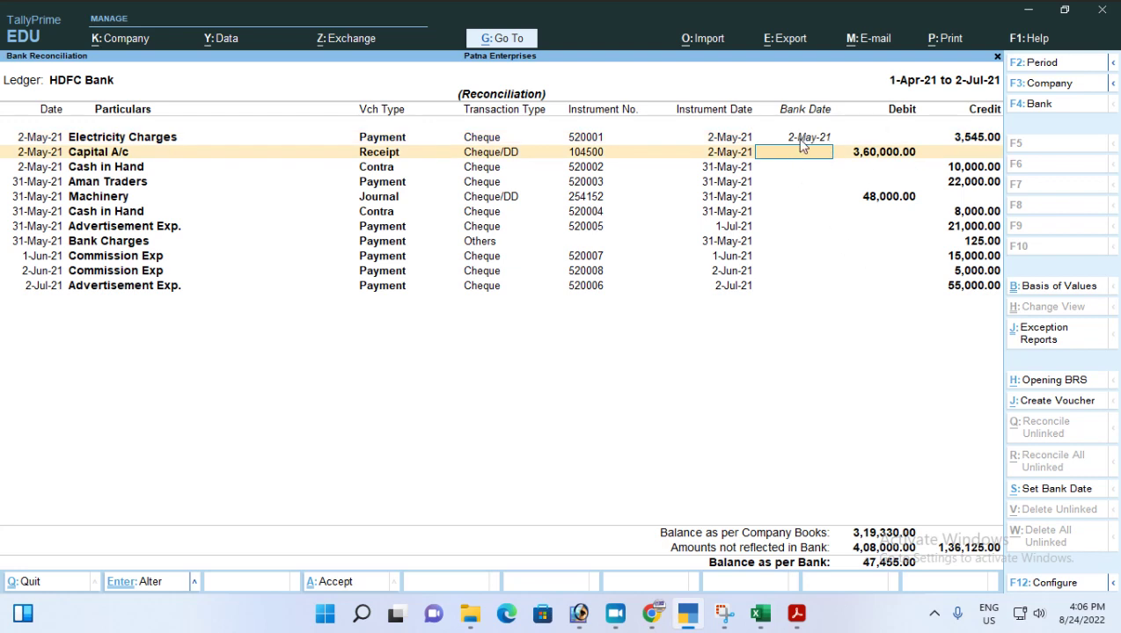
click(796, 138)
key(BackSpace)
key(BackSpace)
key(BackSpace)
key(BackSpace)
key(BackSpace)
key(BackSpace)
key(BackSpace)
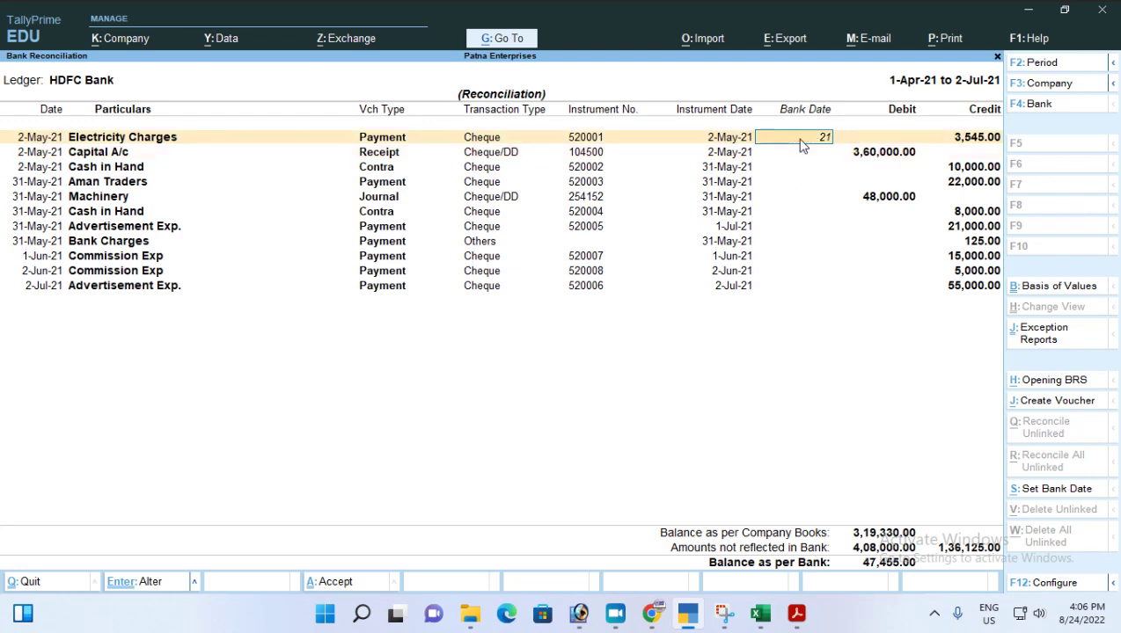
key(BackSpace)
key(Return)
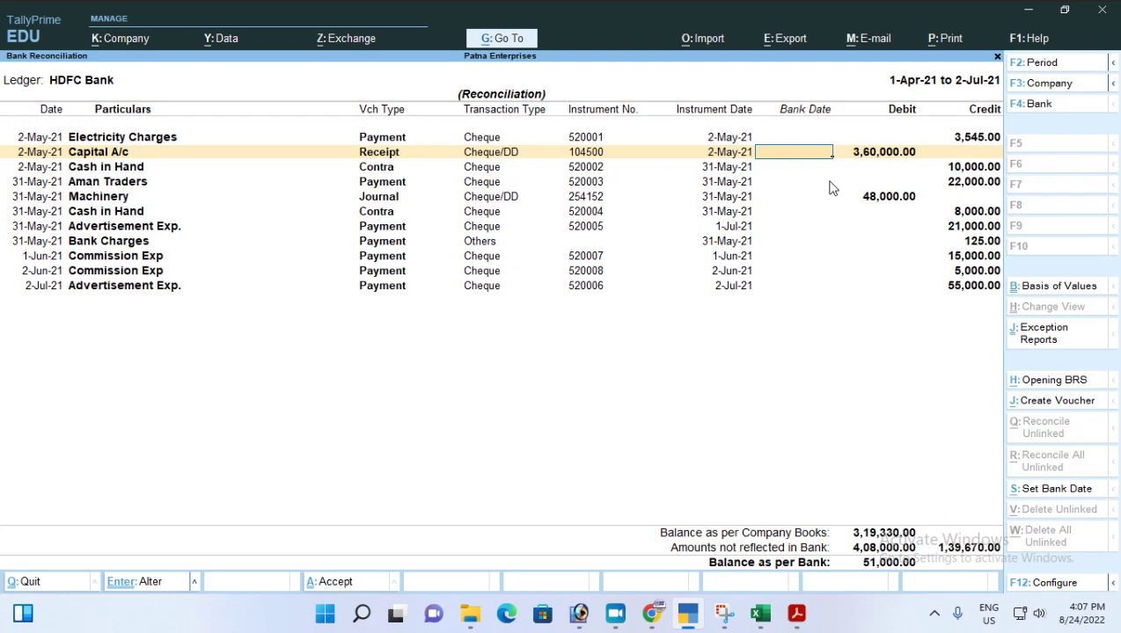
- Set the bank dates of the Electricity Charges payment and the Capital A/c receipt to 2-May-21
click(795, 139)
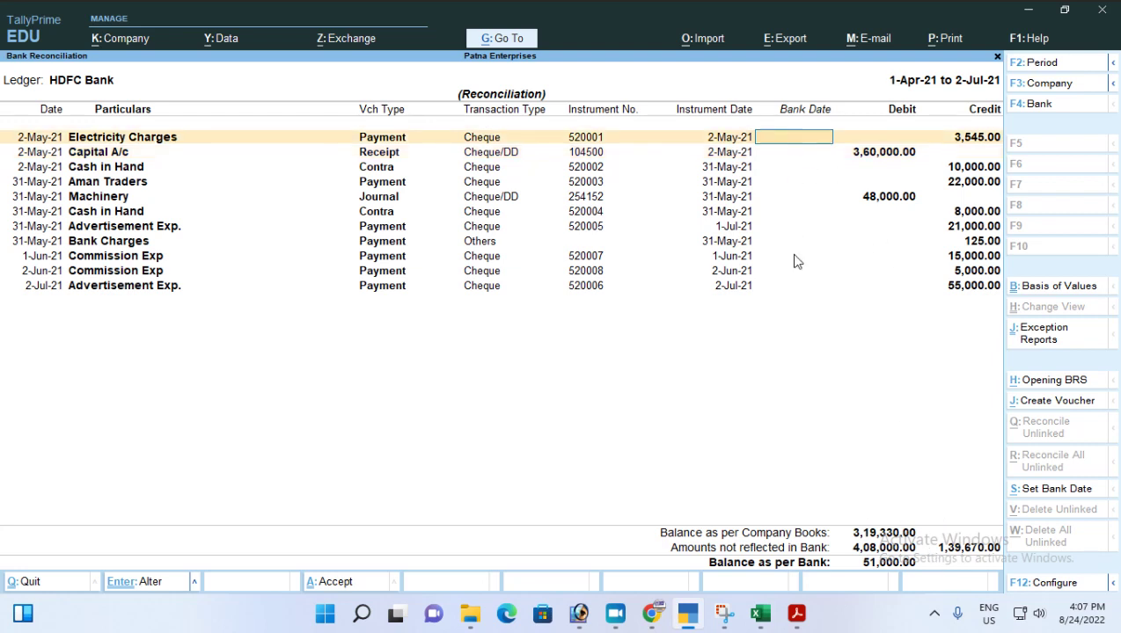
text(2-5)
key(Return)
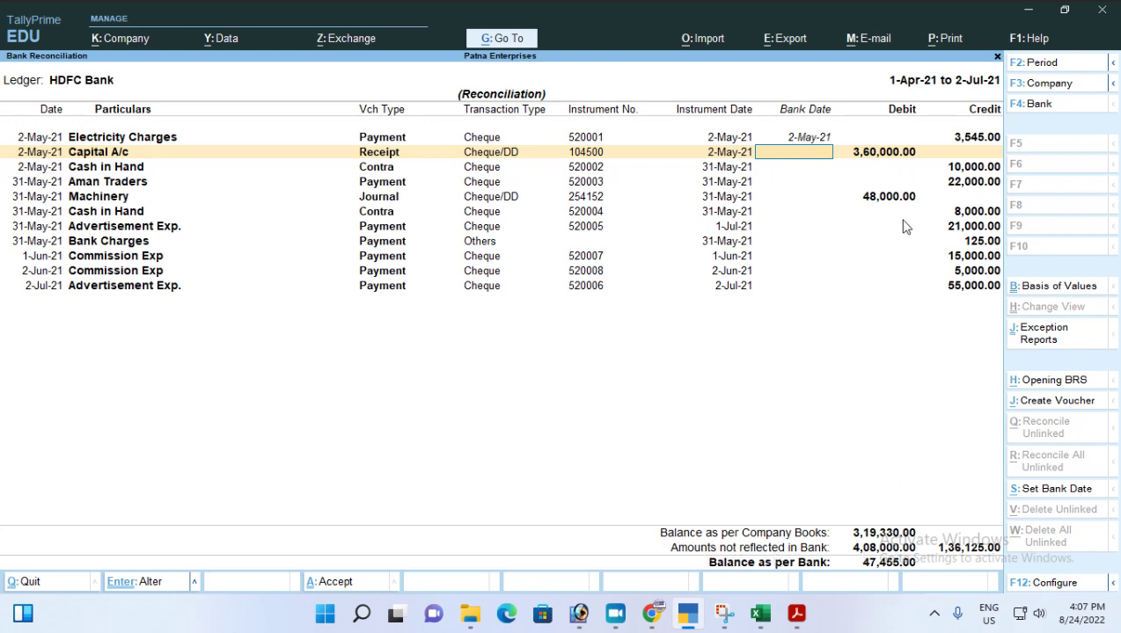
text(2-5)
key(Return)
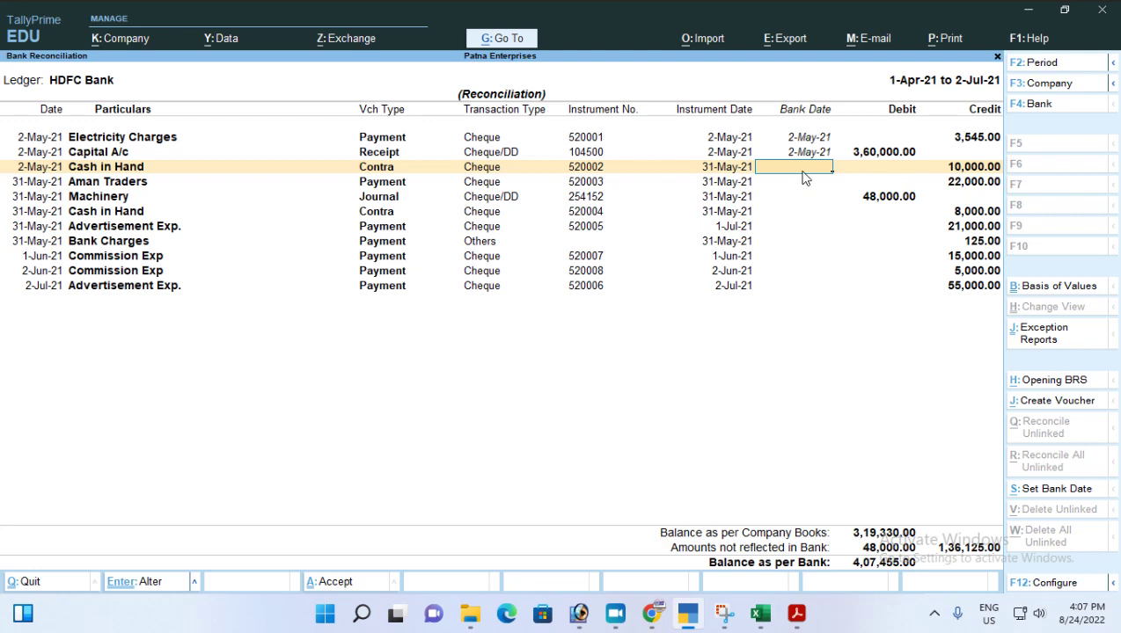
- Try to set the bank date of the 10,000.00 Cash in Hand contra to 2-May-21
text(2-5)
key(Return)
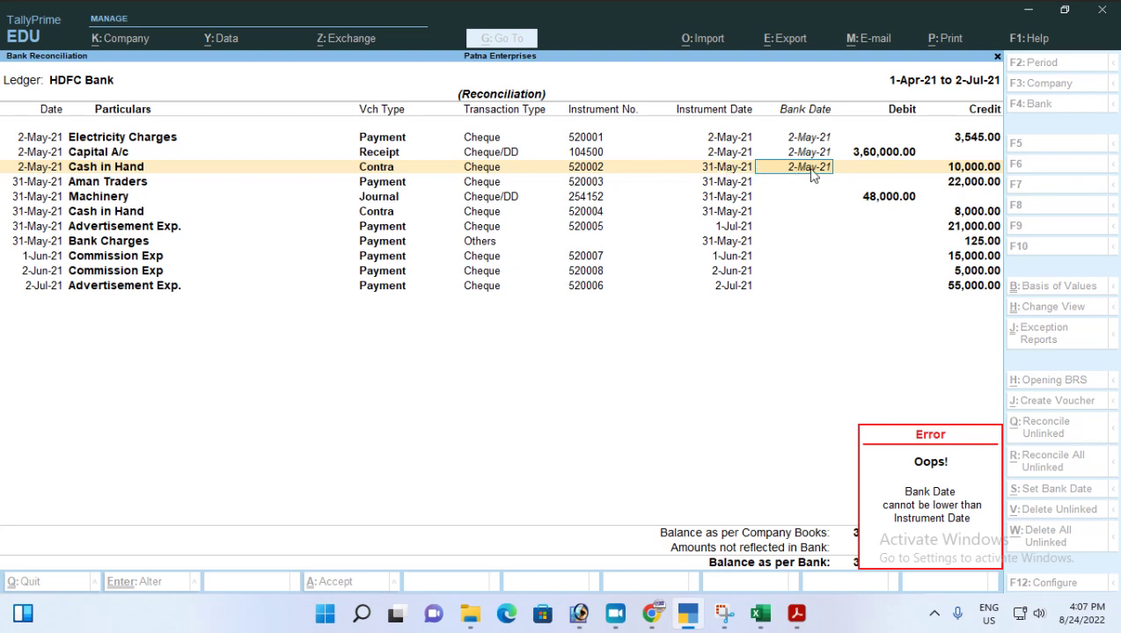
key(Escape)
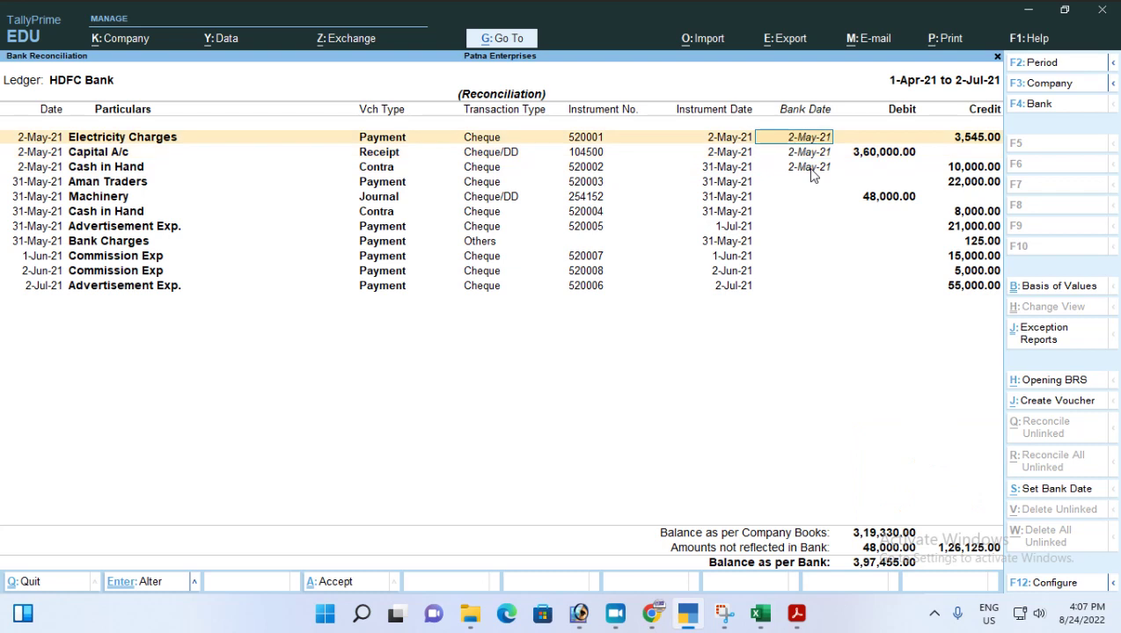
- Set the bank dates of the 10,000.00 Cash in Hand contra and the Aman Traders payment to 31-May-21
key(Return)
key(Return)
text(31-5)
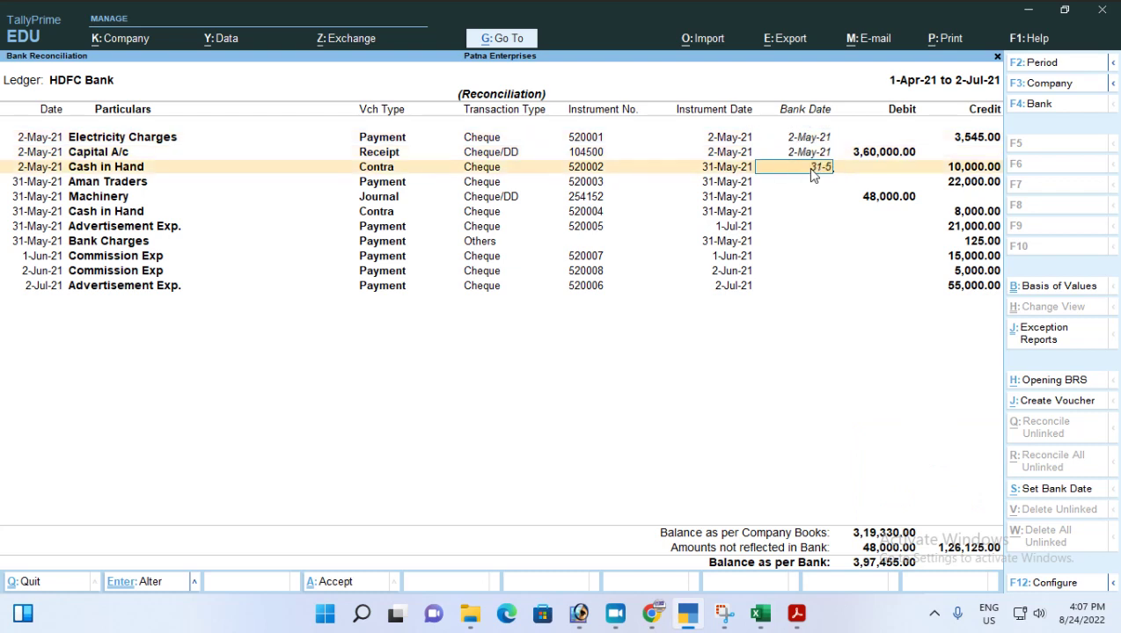
key(Return)
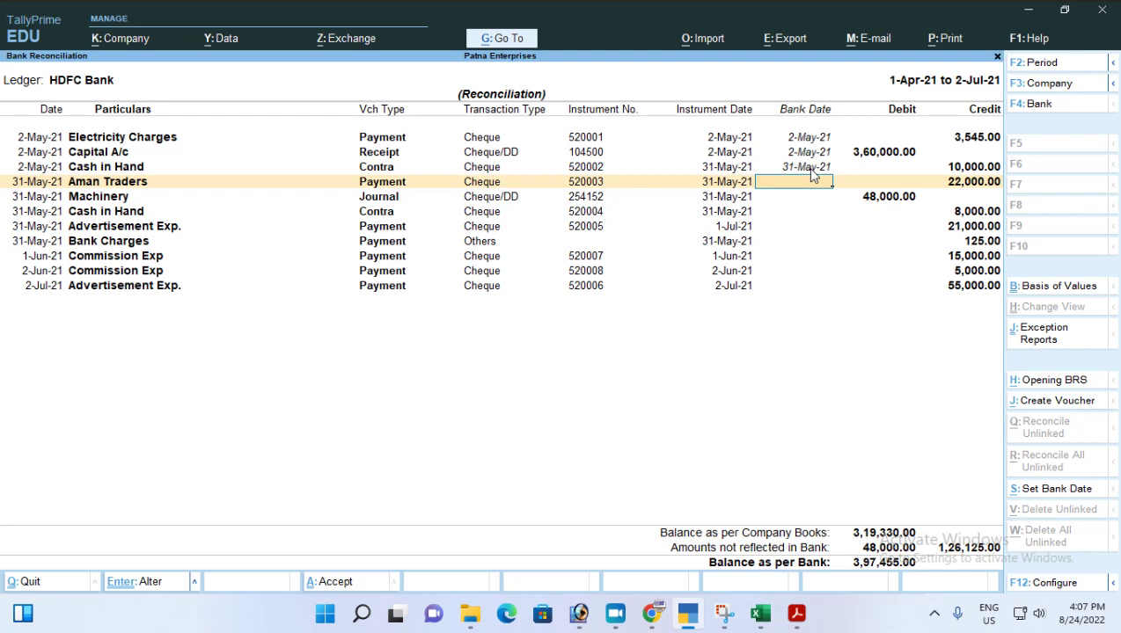
text(31-5)
key(Return)
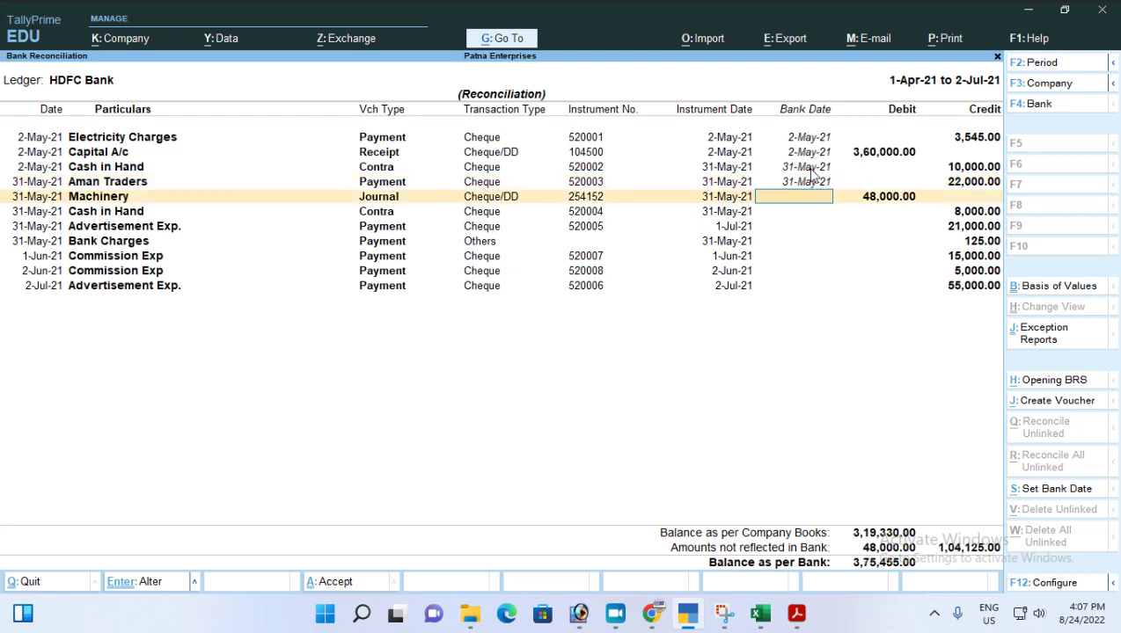
- Switch to the Excel bank statement, check its debit and credit entries for May 2021, and return to TallyPrime
click(760, 613)
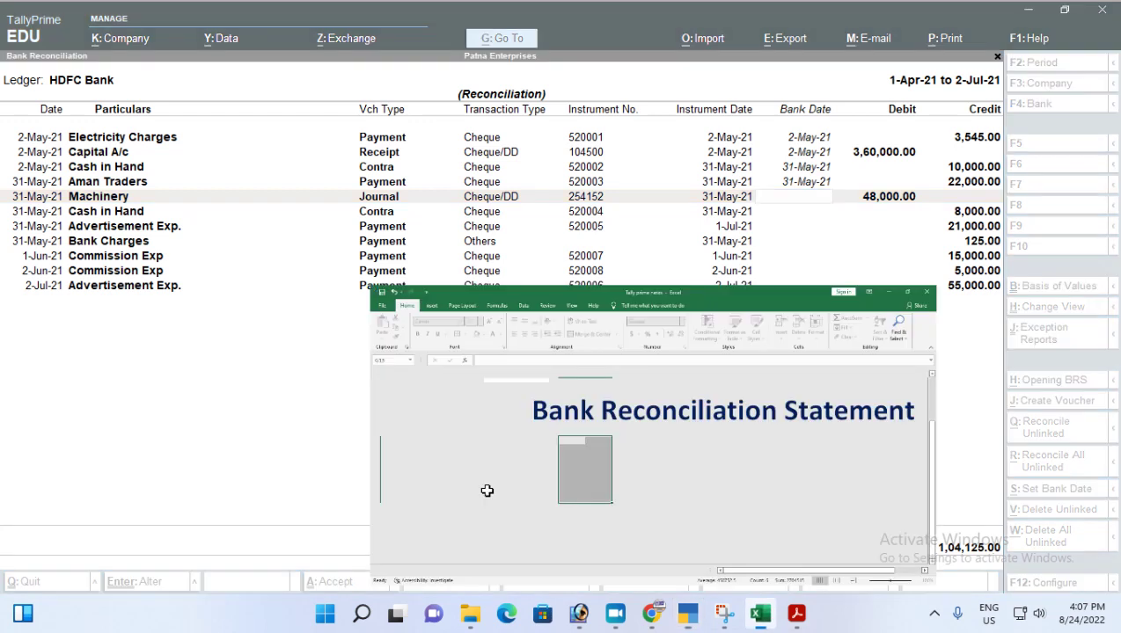
drag(293, 324, 283, 420)
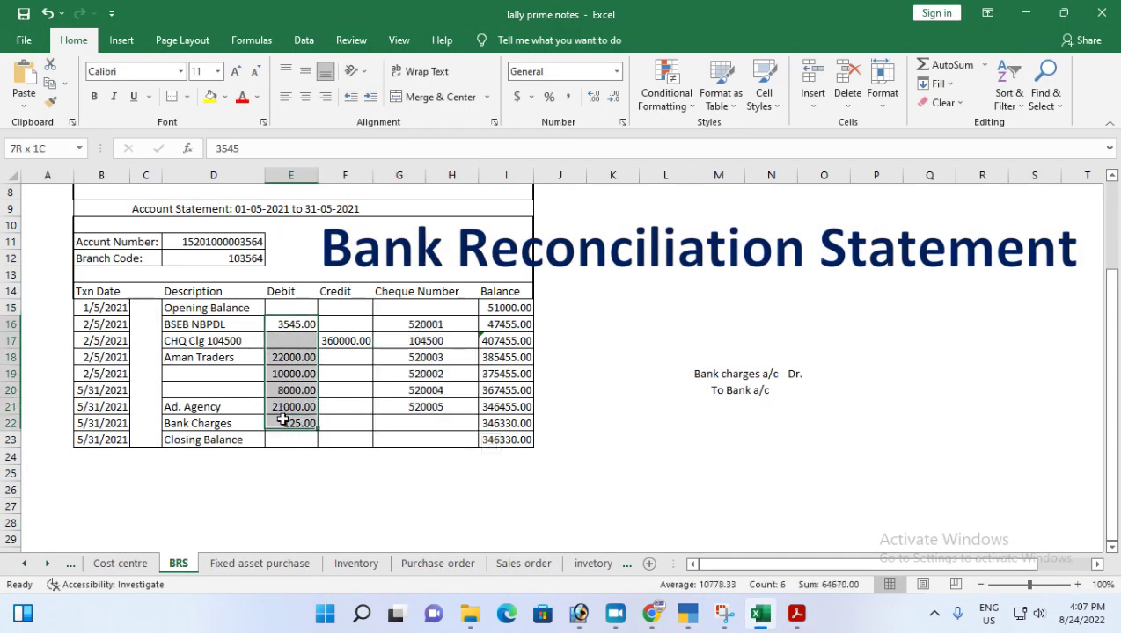
drag(342, 324, 328, 418)
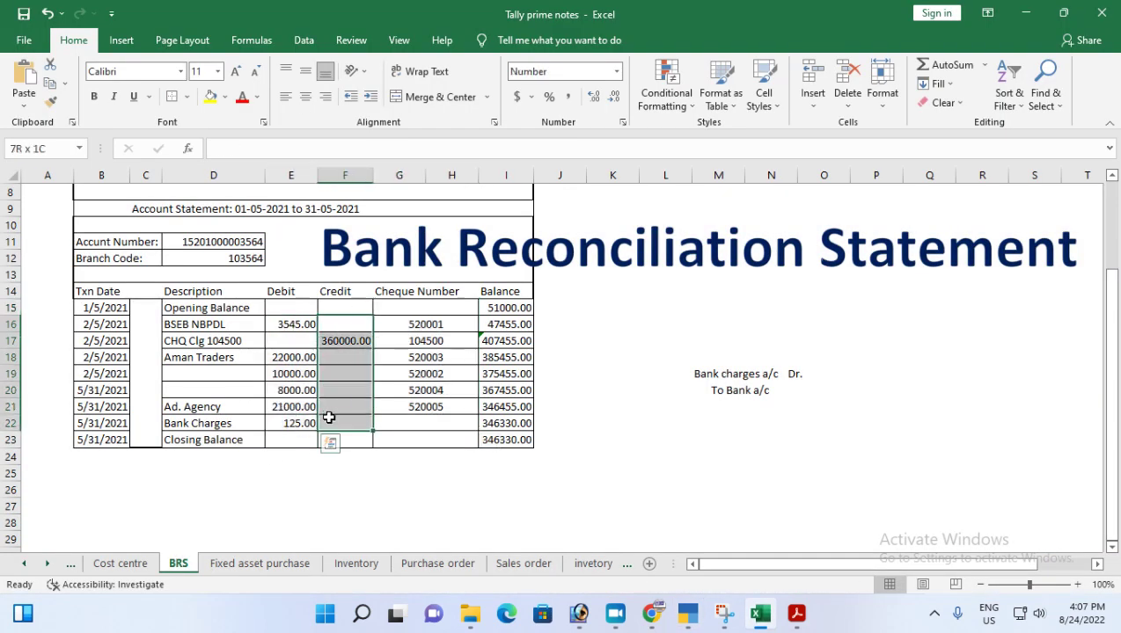
click(762, 616)
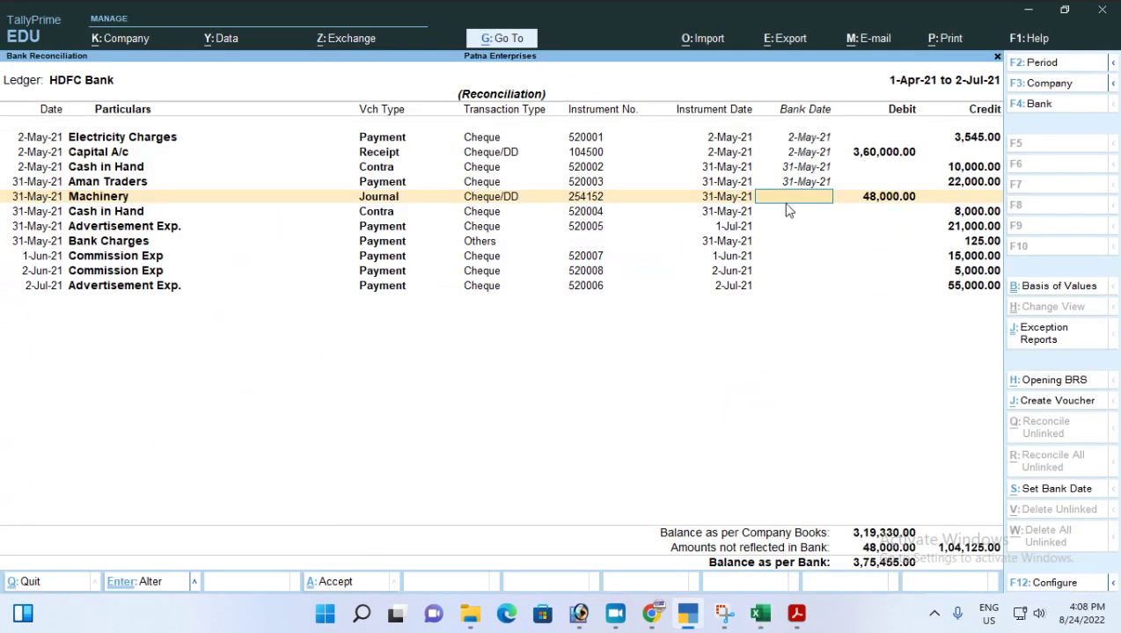
- Skip the Machinery journal and set the bank date of the 8,000.00 Cash in Hand contra to 31-May-21
key(Down)
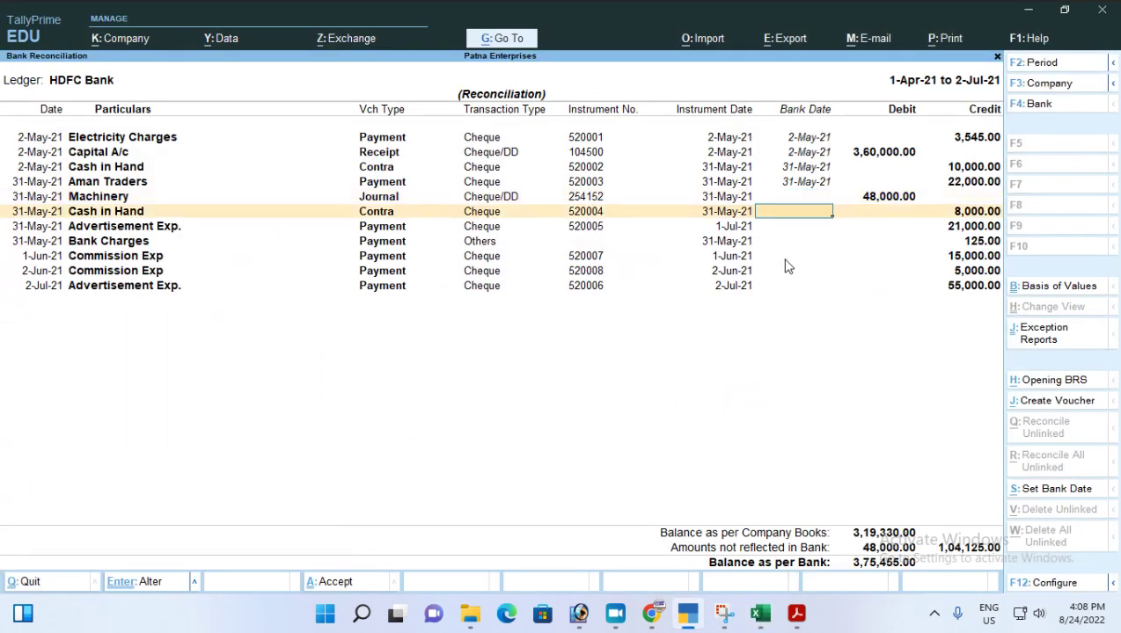
text(2-5)
key(BackSpace)
key(BackSpace)
key(BackSpace)
text(31-5)
key(Return)
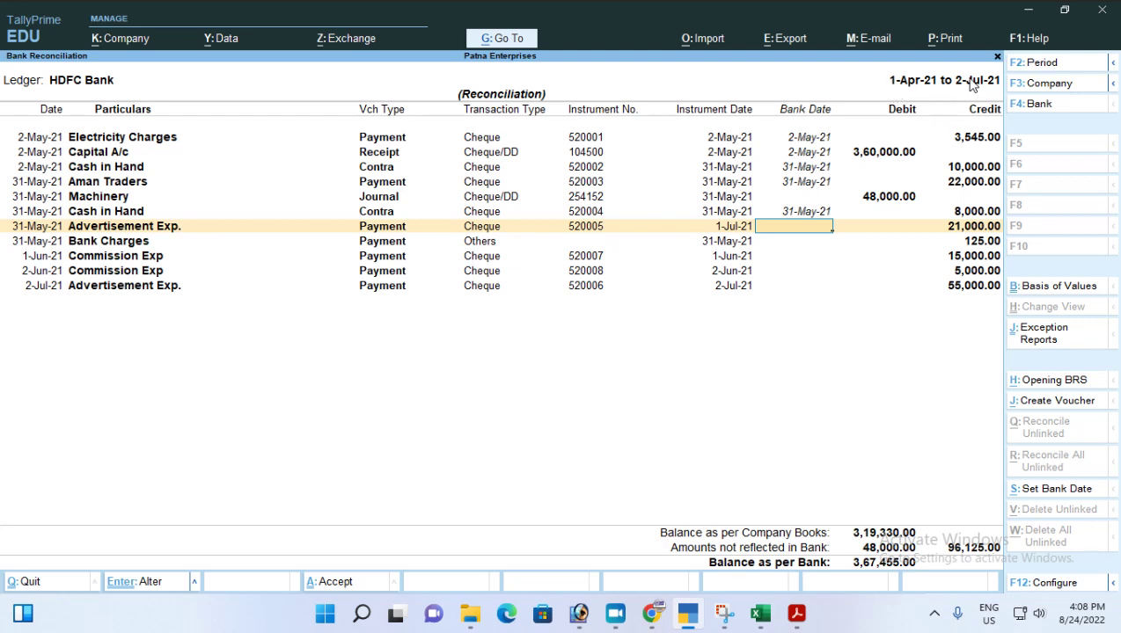
- Change the reconciliation period to run from 1-May-21 to 31-May-21
key(F2)
text(1-5)
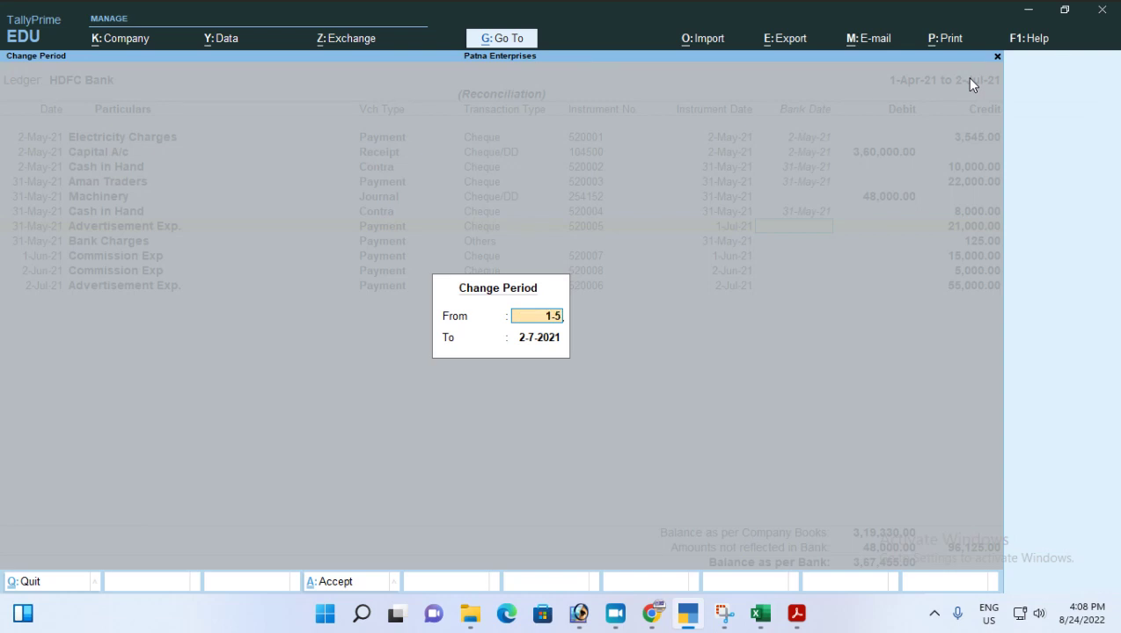
key(Return)
text(31-5)
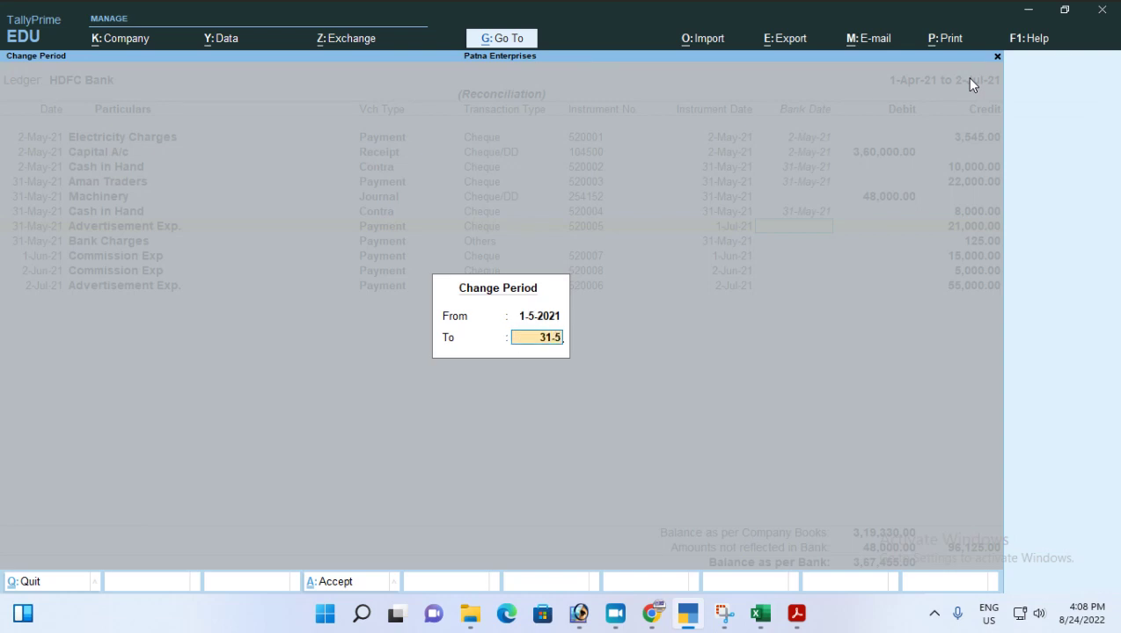
key(Return)
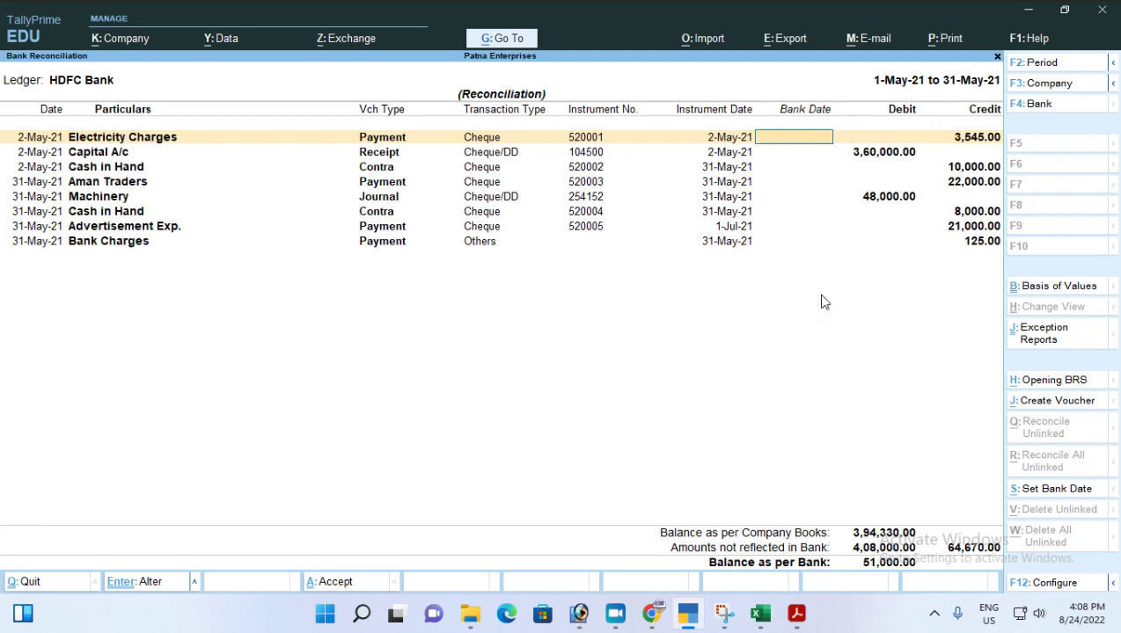
- Set the bank dates of the Electricity Charges payment and the Capital A/c receipt to 2-May-21
text(2-5)
key(Return)
text(2-5)
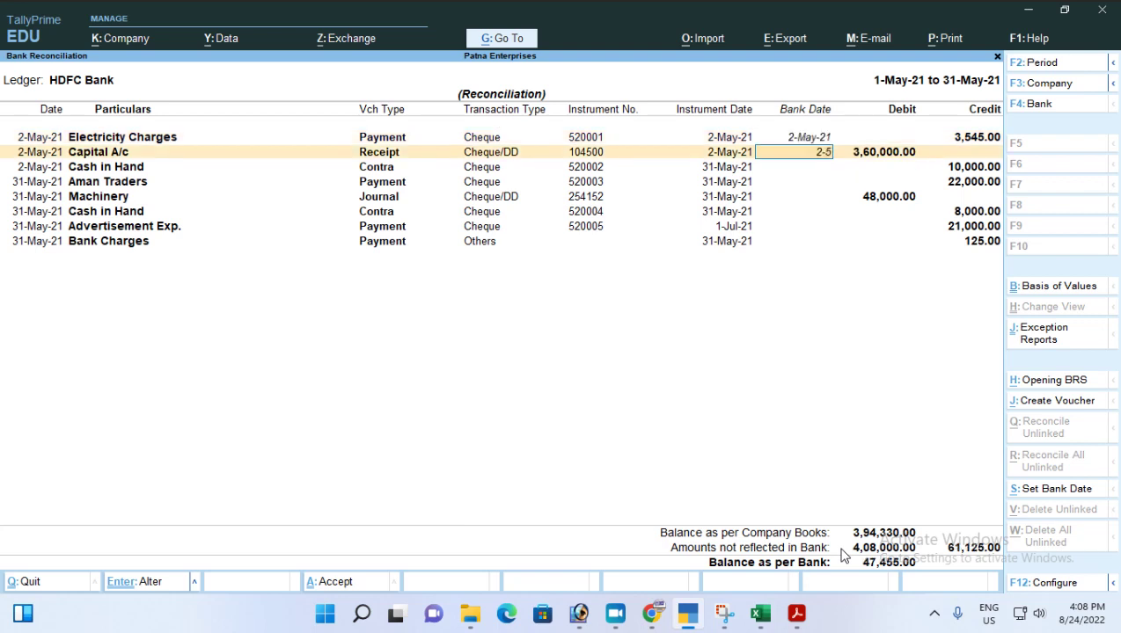
key(Return)
- Enter 31-May-21 as the bank date of the 10,000.00 Cash in Hand contra and the Aman Traders payment
text(31-5)
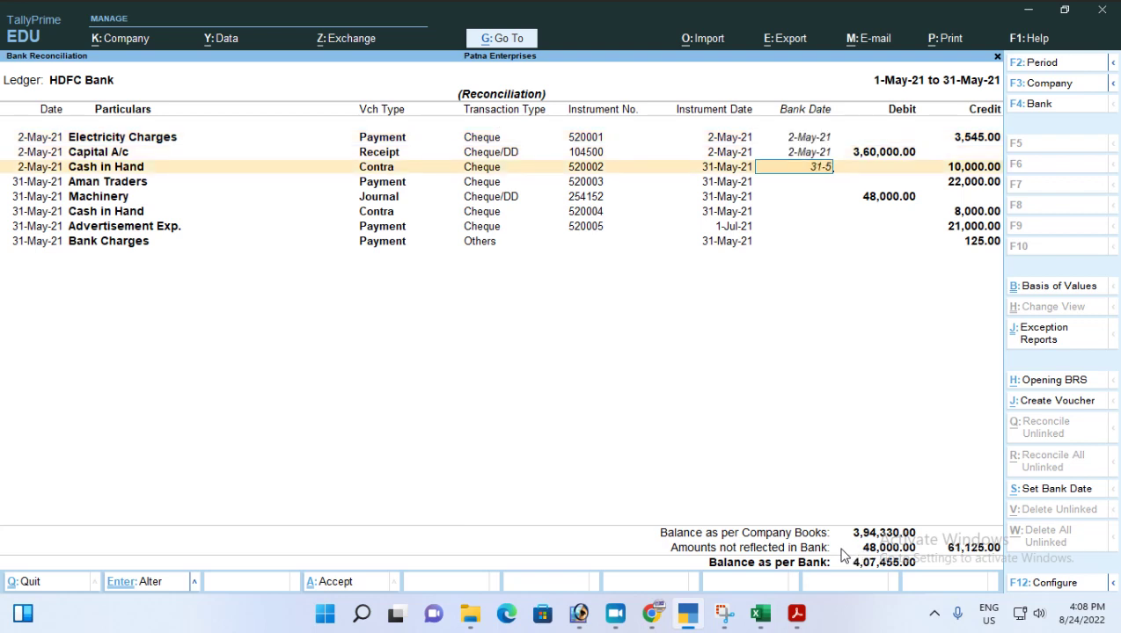
key(Return)
text(31-5)
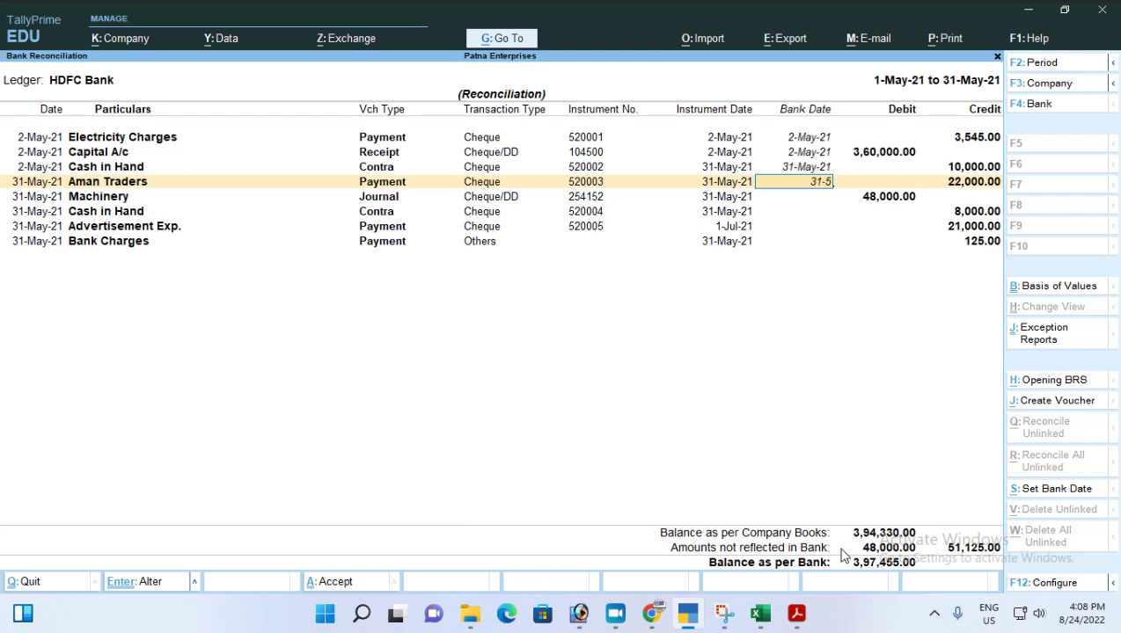
key(Return)
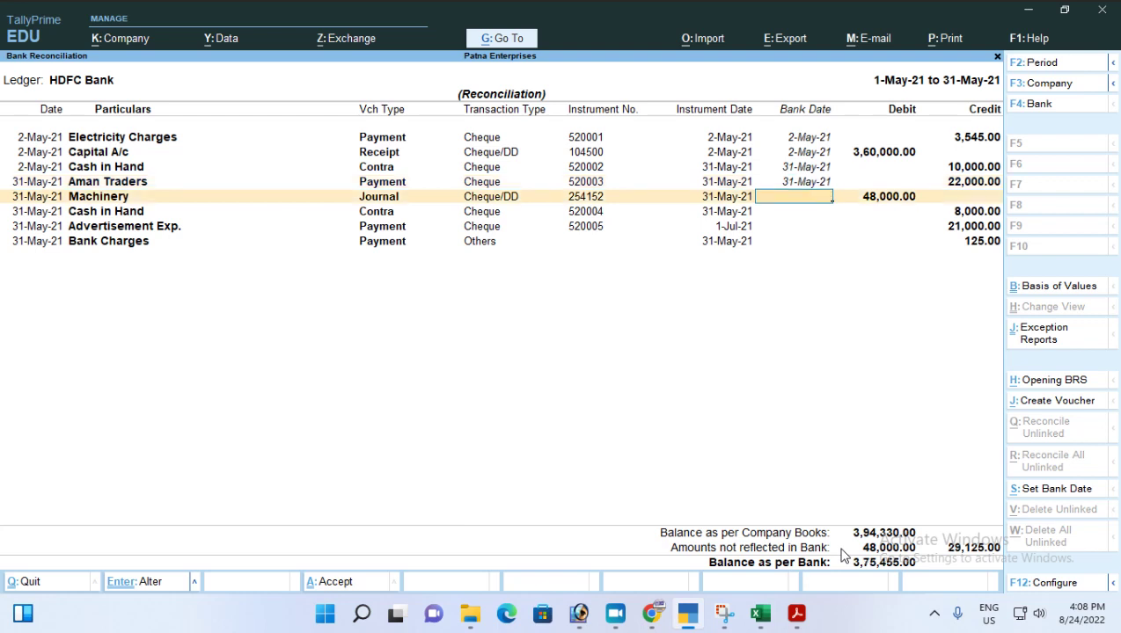
- Set the bank dates of the 8,000.00 Cash in Hand contra and the Bank Charges payment to 31-May-21, leaving Machinery and Advertisement Exp. blank
key(Return)
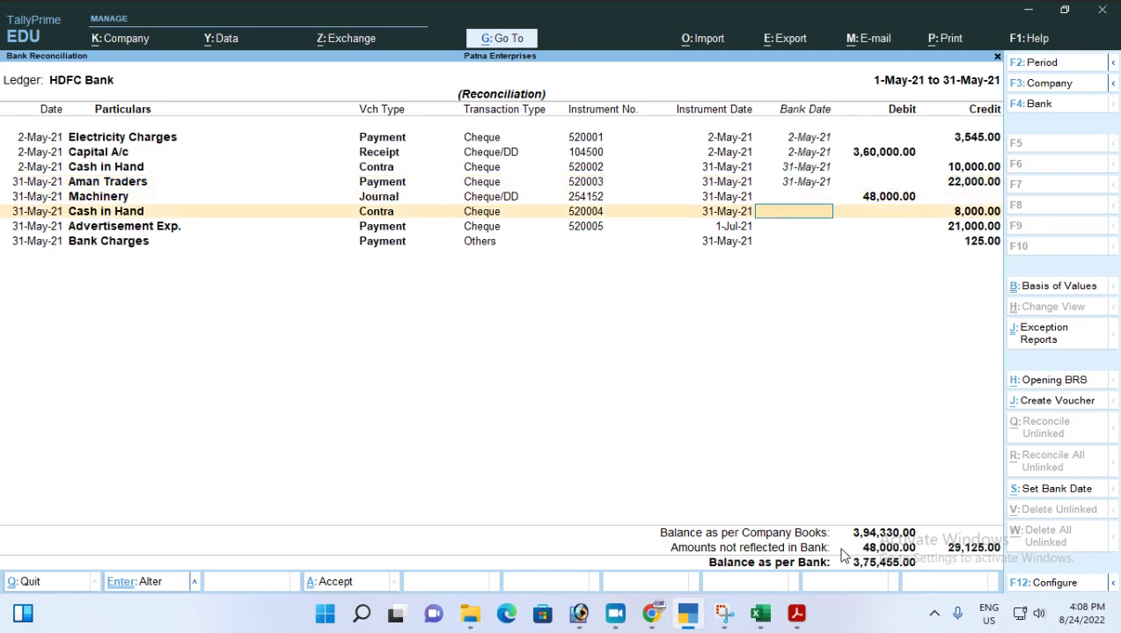
text(31-5)
key(Return)
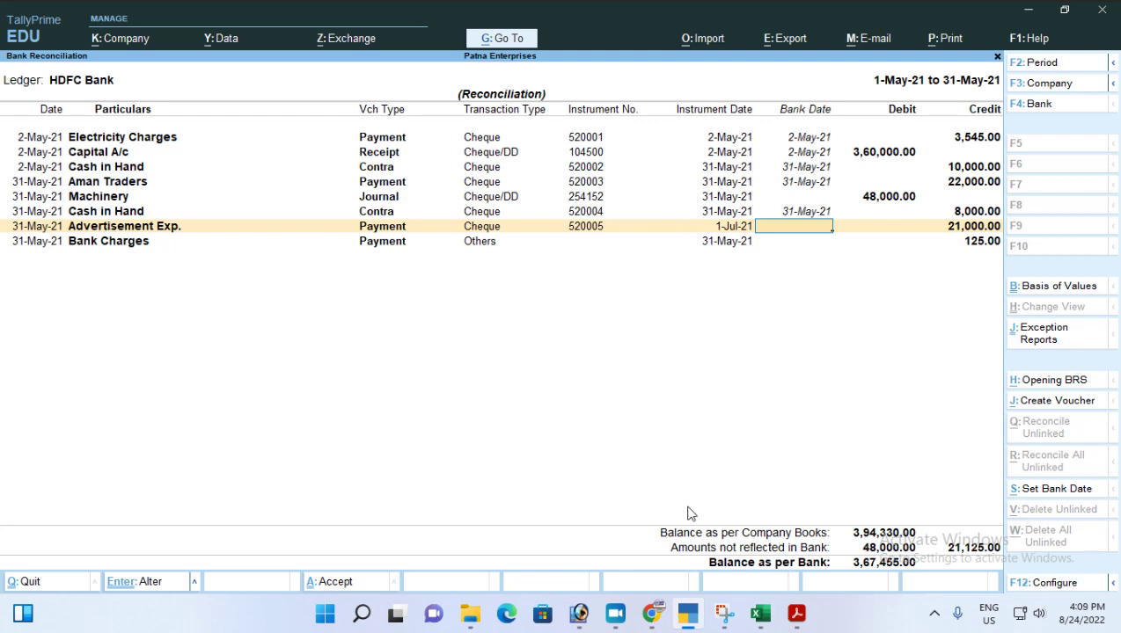
key(Return)
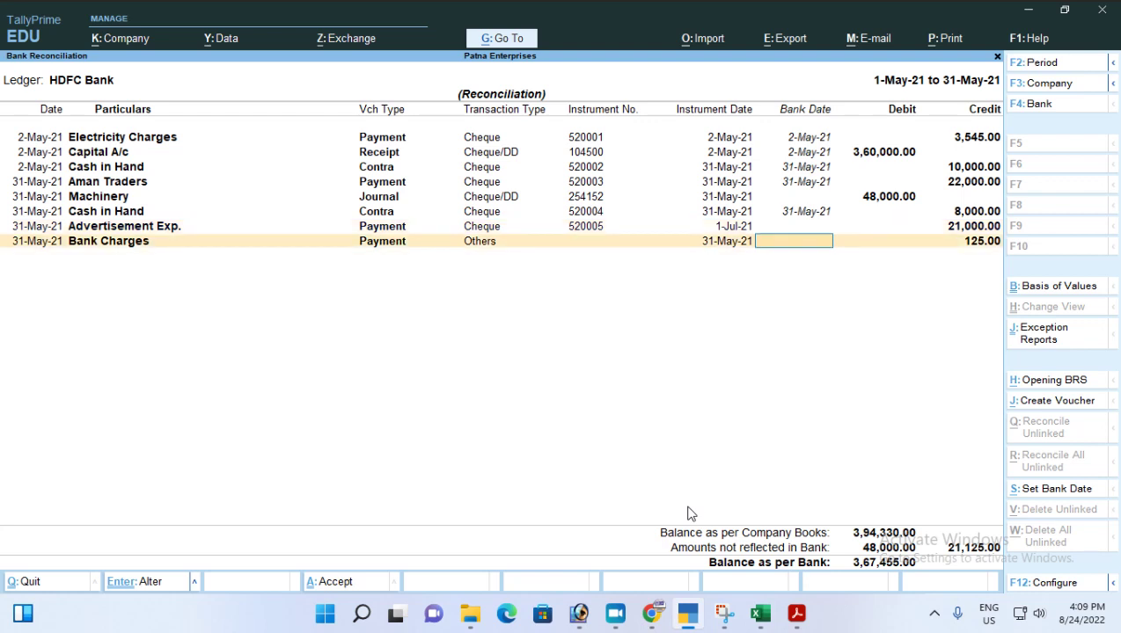
text(31-5)
key(Return)
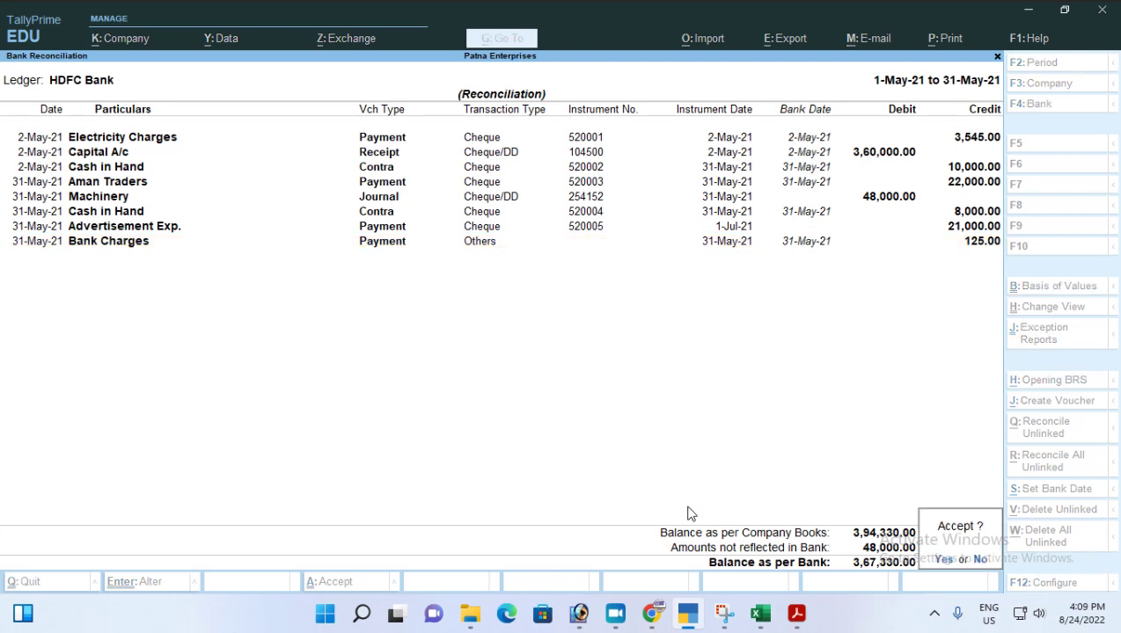
- Accept the HDFC Bank reconciliation with the entered bank dates
key(n)
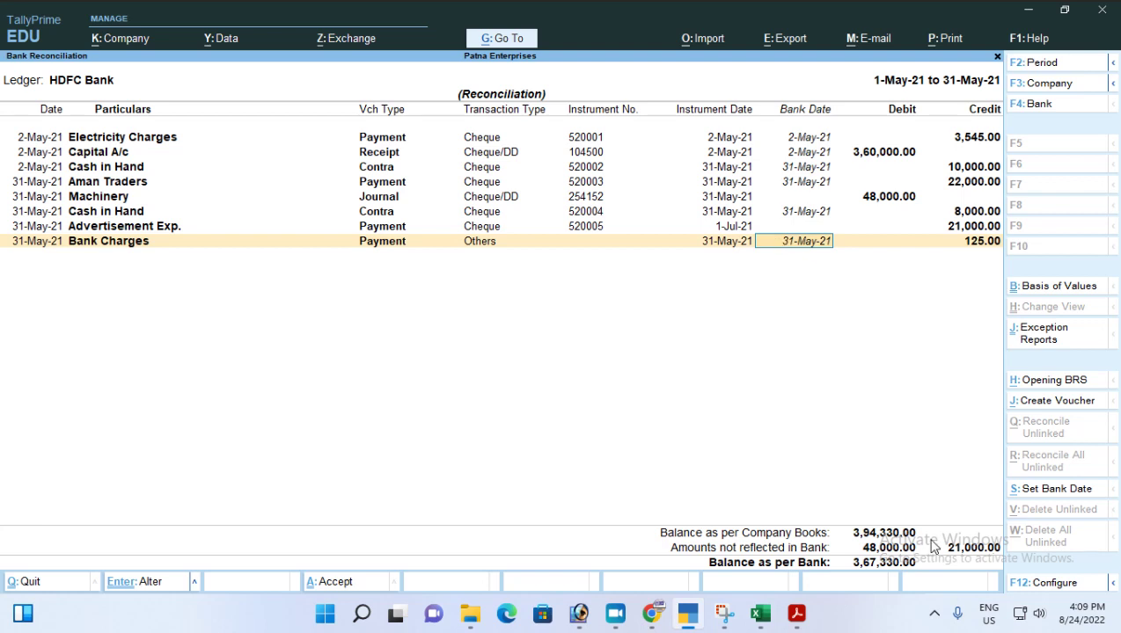
key(Return)
key(Return)
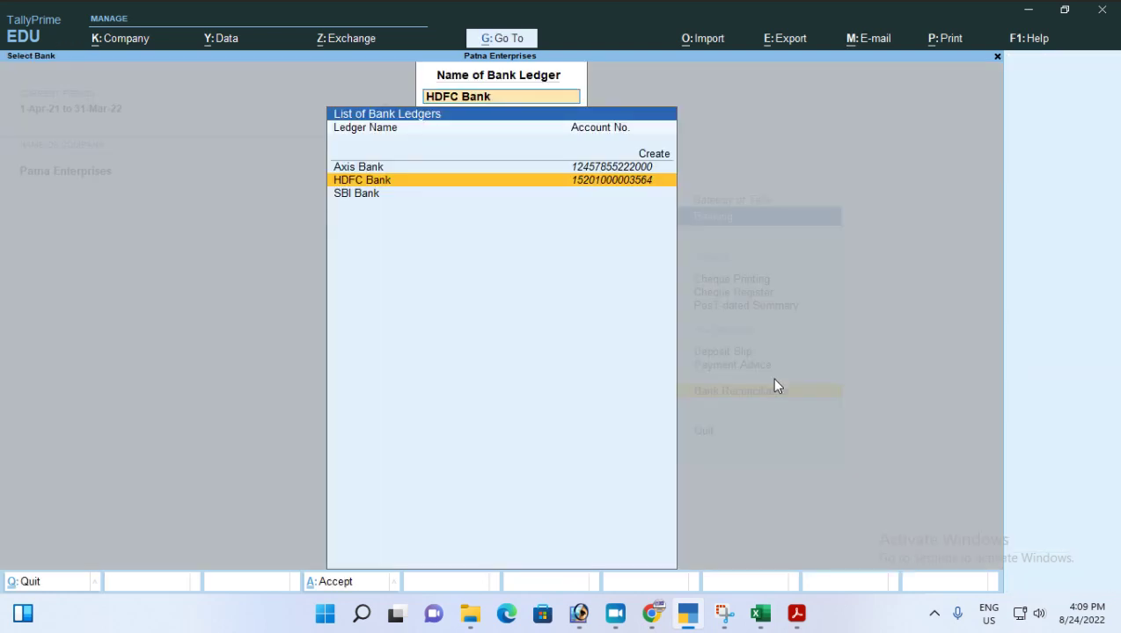
- Reopen Bank Reconciliation for the HDFC Bank ledger
key(BackSpace)
key(Escape)
key(Return)
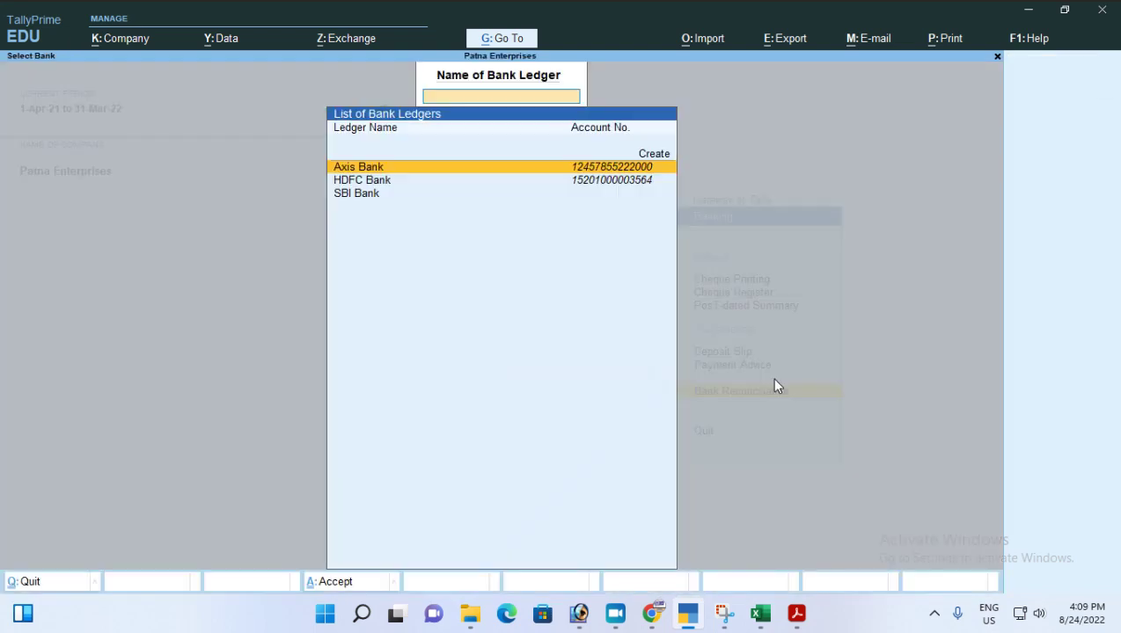
key(Down)
key(Return)
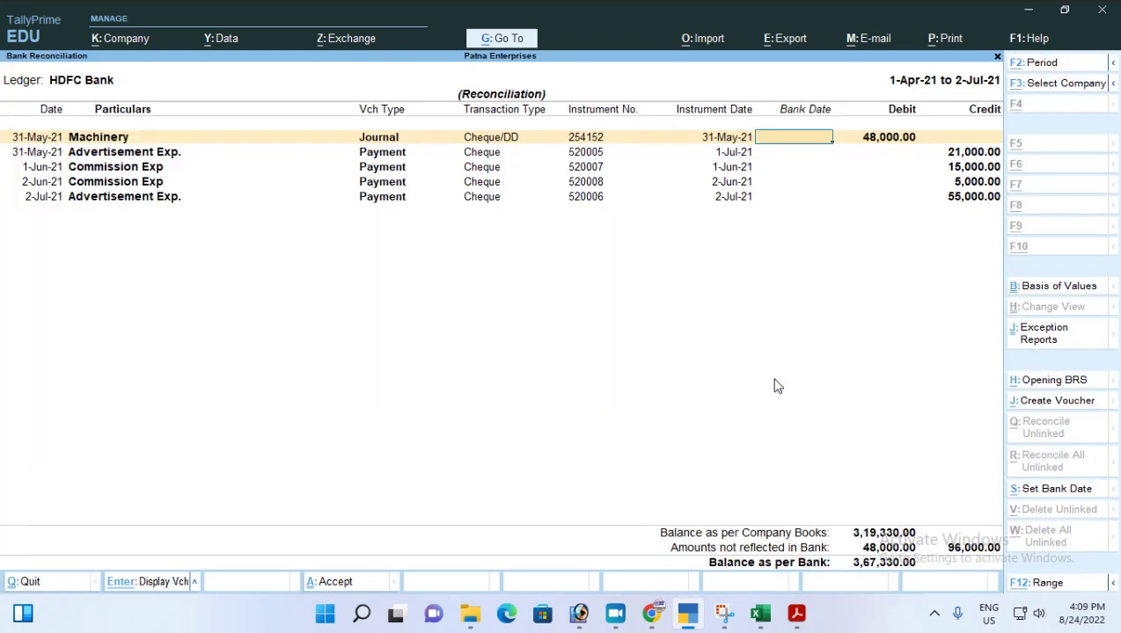
- Set the period of the reopened reconciliation to 1-May-21 to 31-May-21
key(alt+F2)
text(1-5)
key(Return)
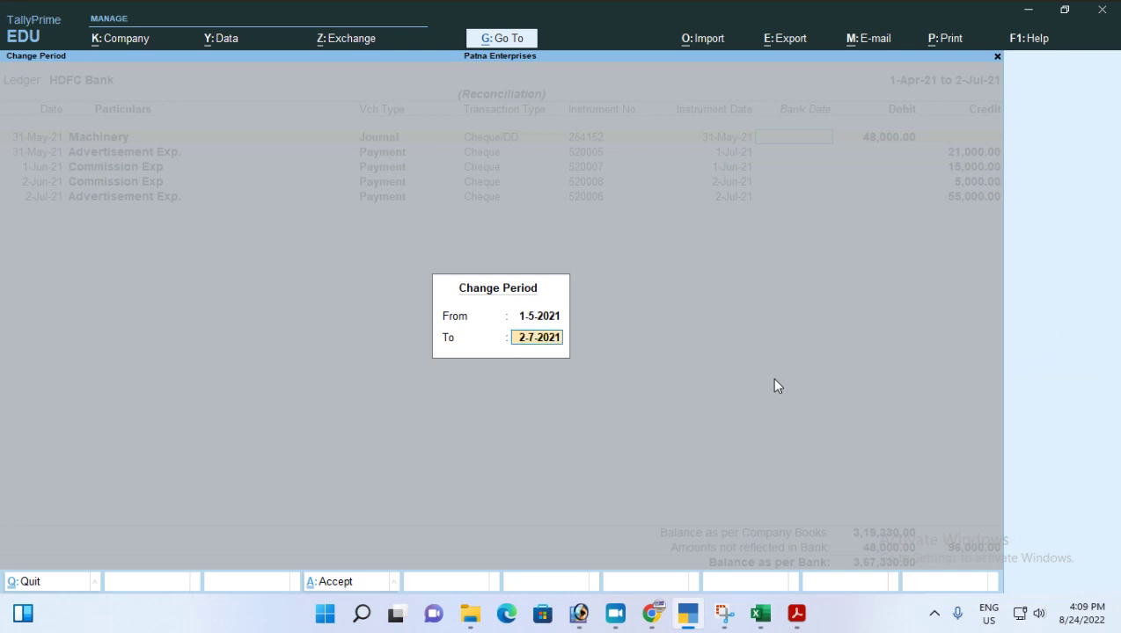
text(31-5)
key(Return)
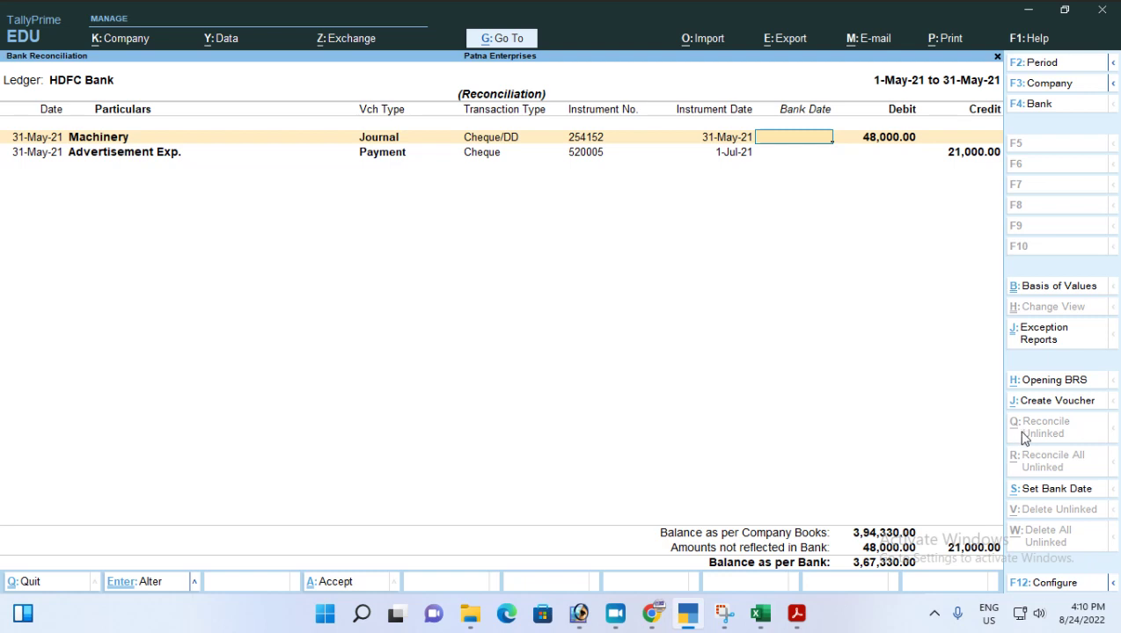
- View the available Exception Reports and the Basis of Values configurations, closing each list without changes
click(1019, 343)
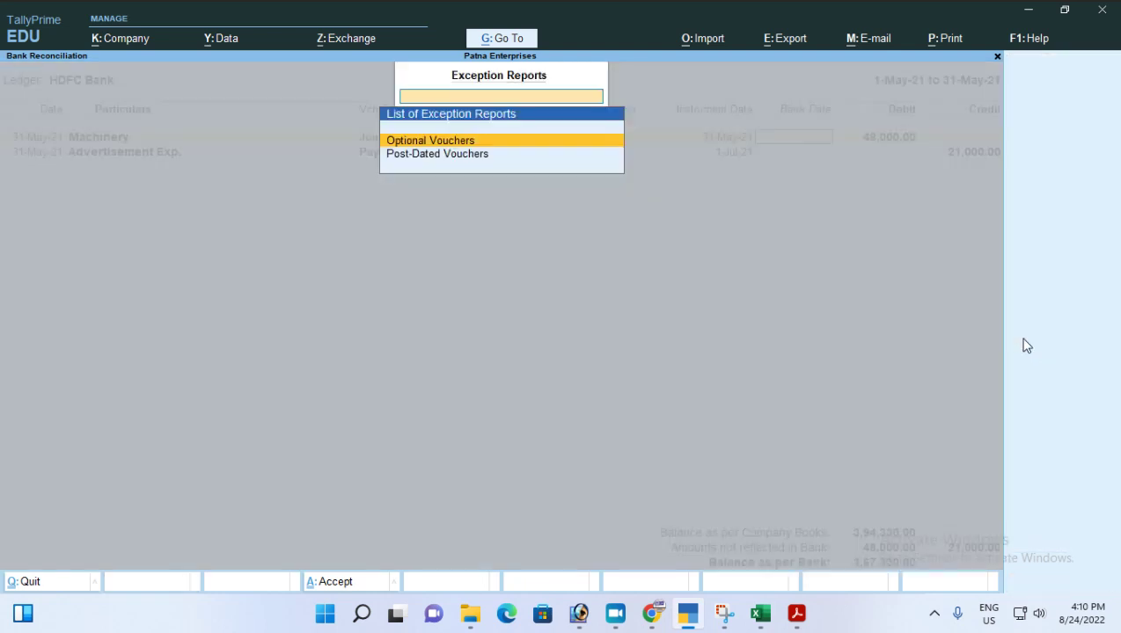
key(Escape)
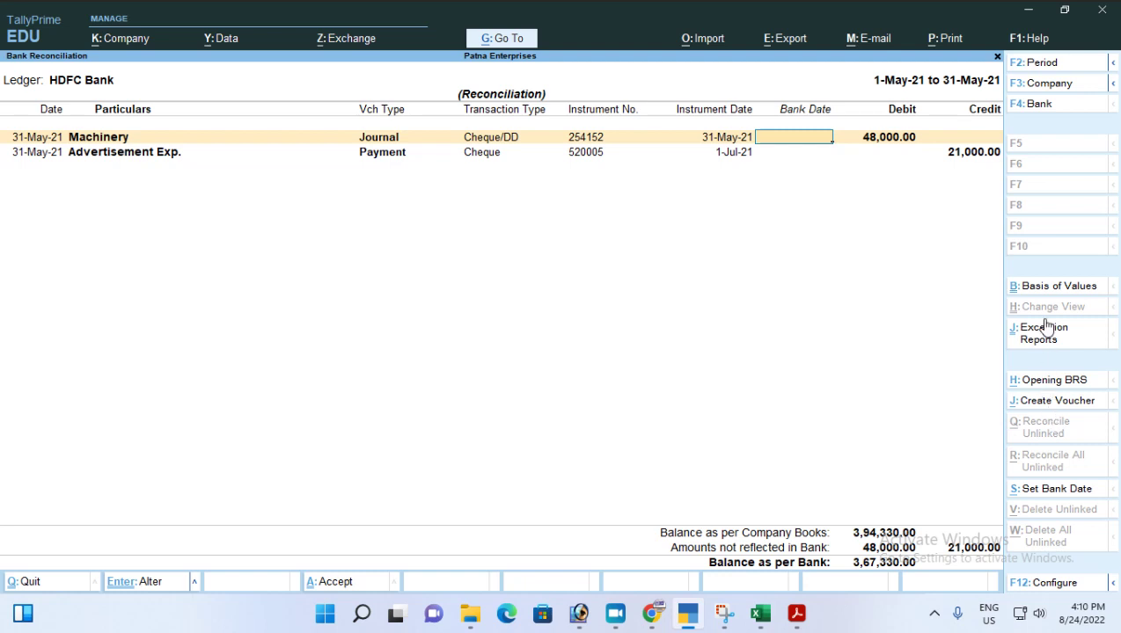
click(1028, 290)
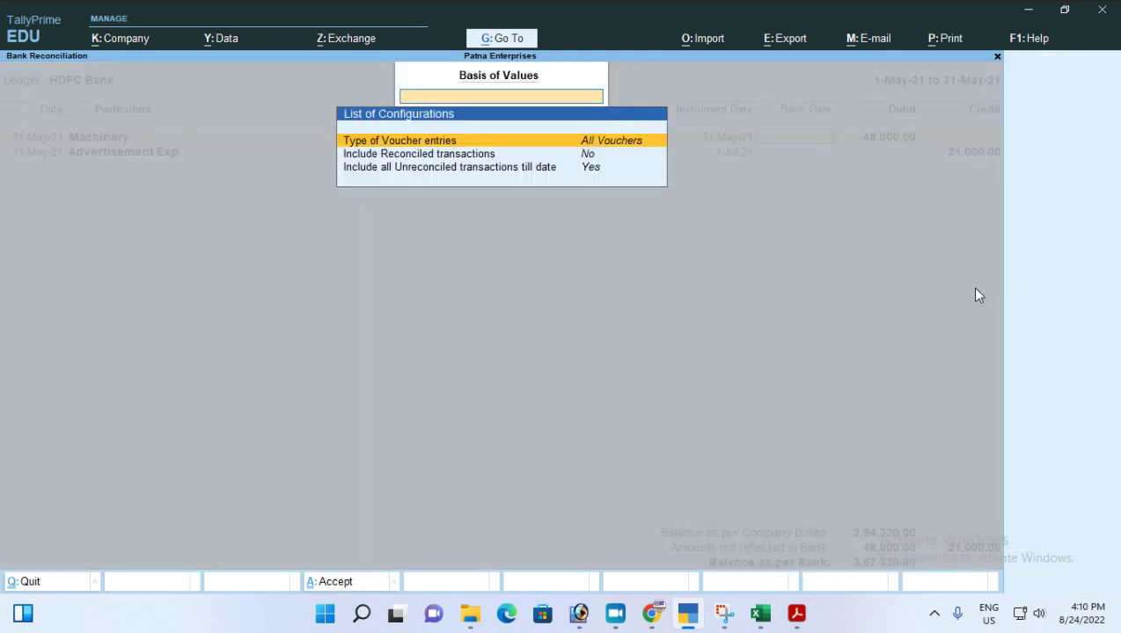
key(Escape)
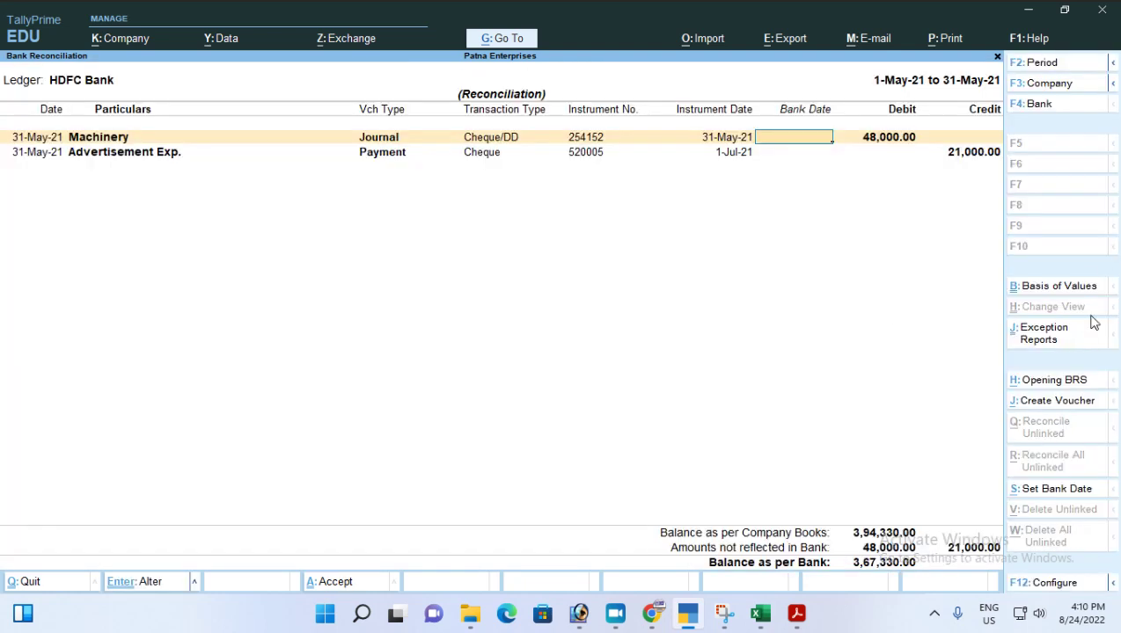
click(1031, 294)
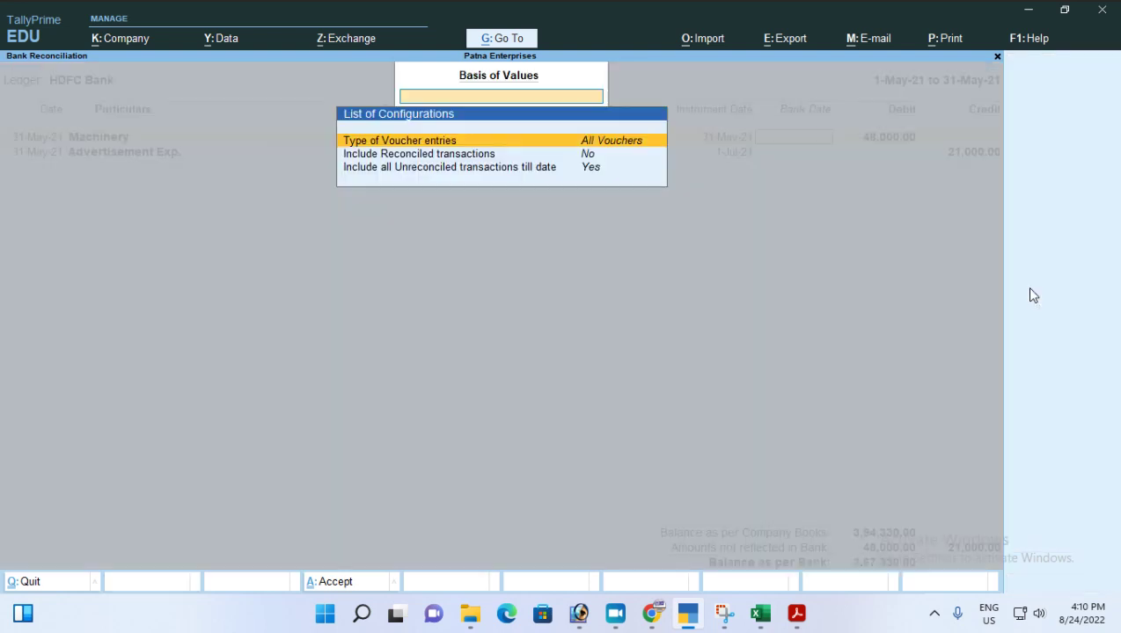
key(Escape)
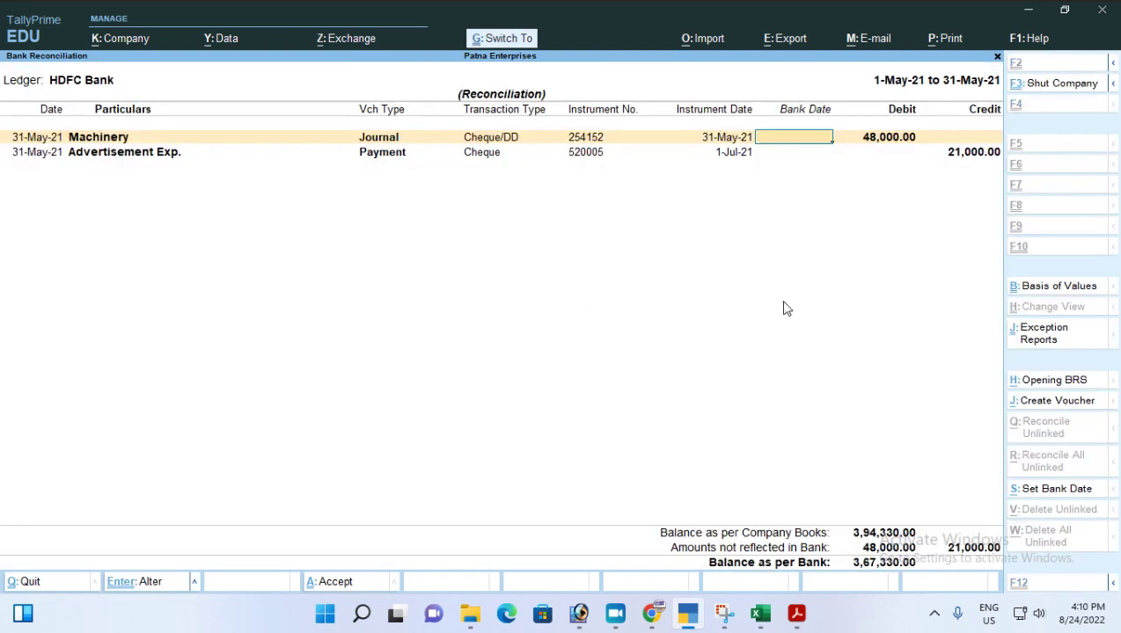
- Set Include Reconciled transactions to Yes in the Basis of Values for the HDFC Bank reconciliation
key(ctrl+b)
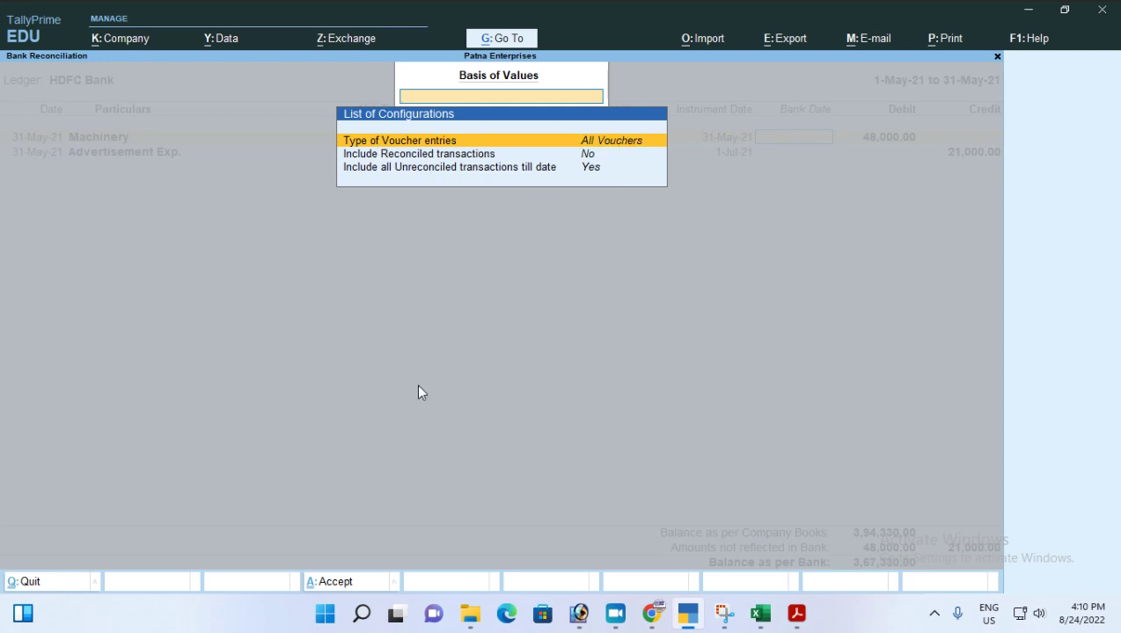
key(Down)
key(Up)
key(Down)
key(Down)
key(Up)
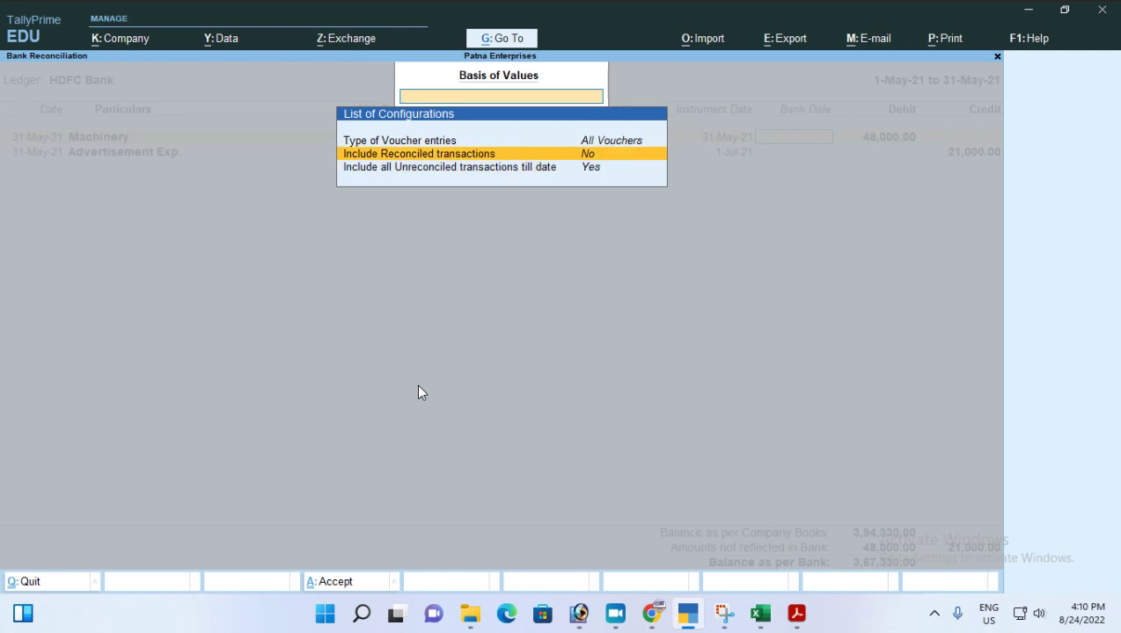
key(Up)
key(Down)
key(Down)
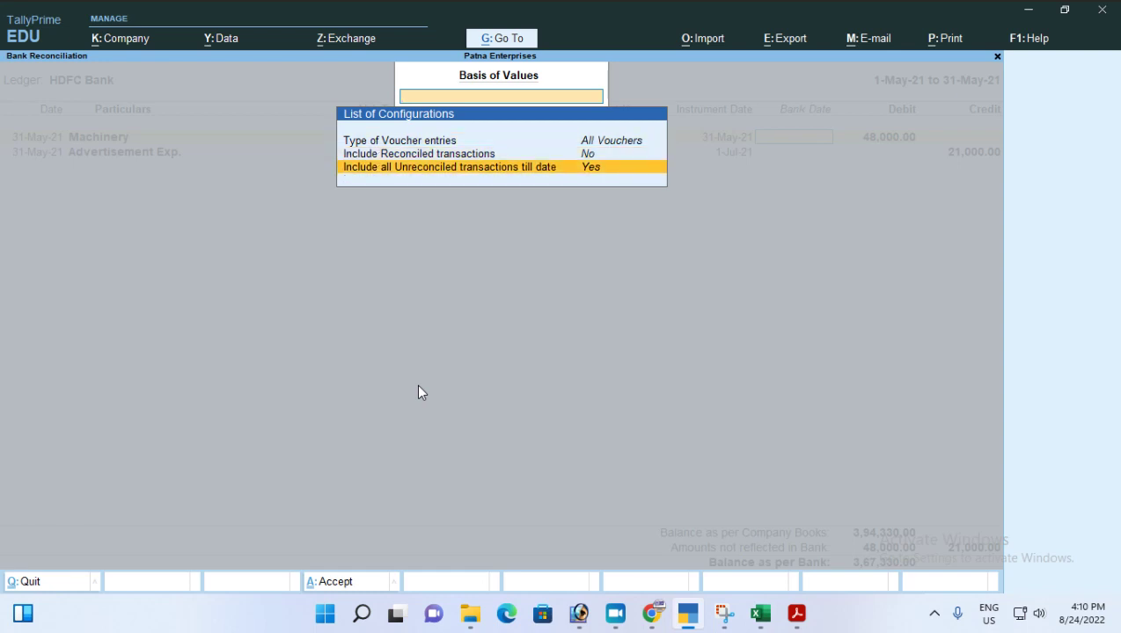
key(Up)
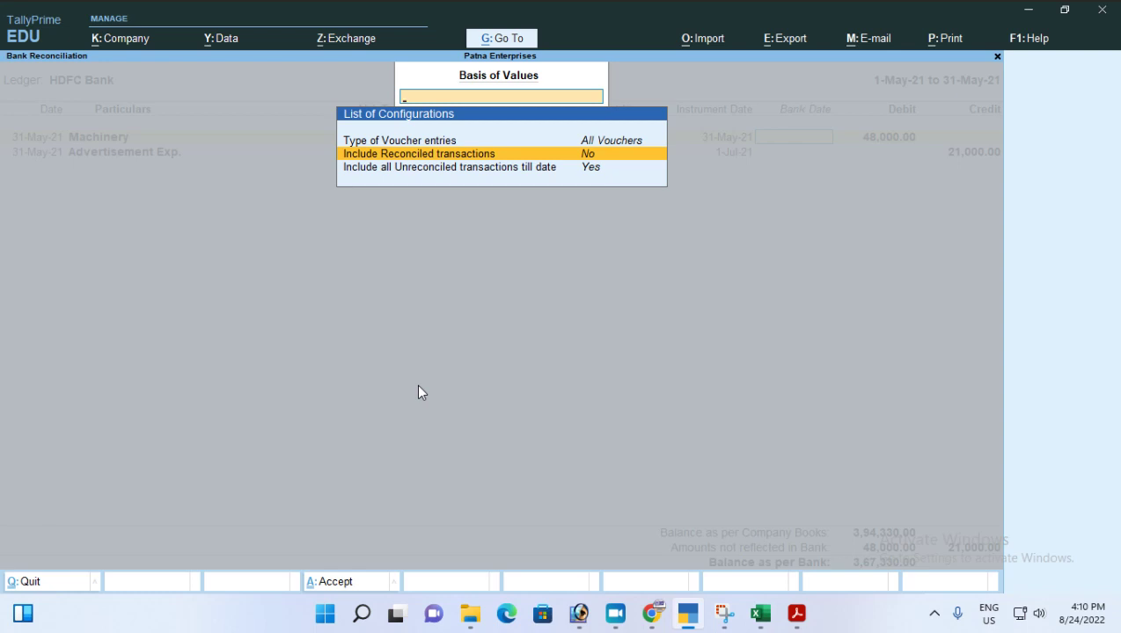
key(Return)
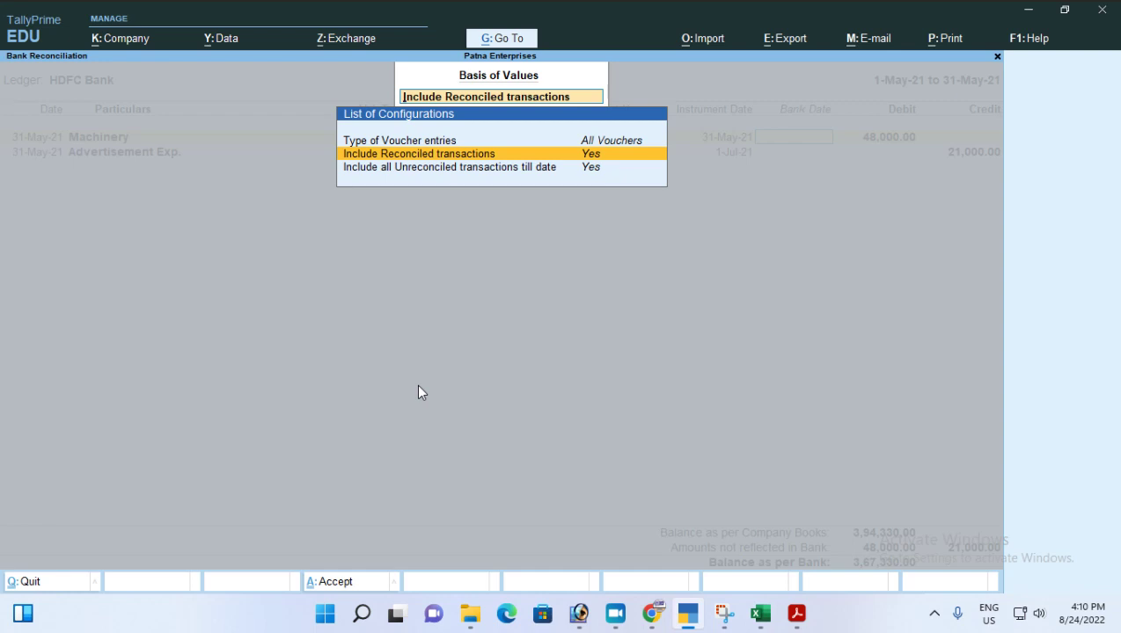
key(ctrl+a)
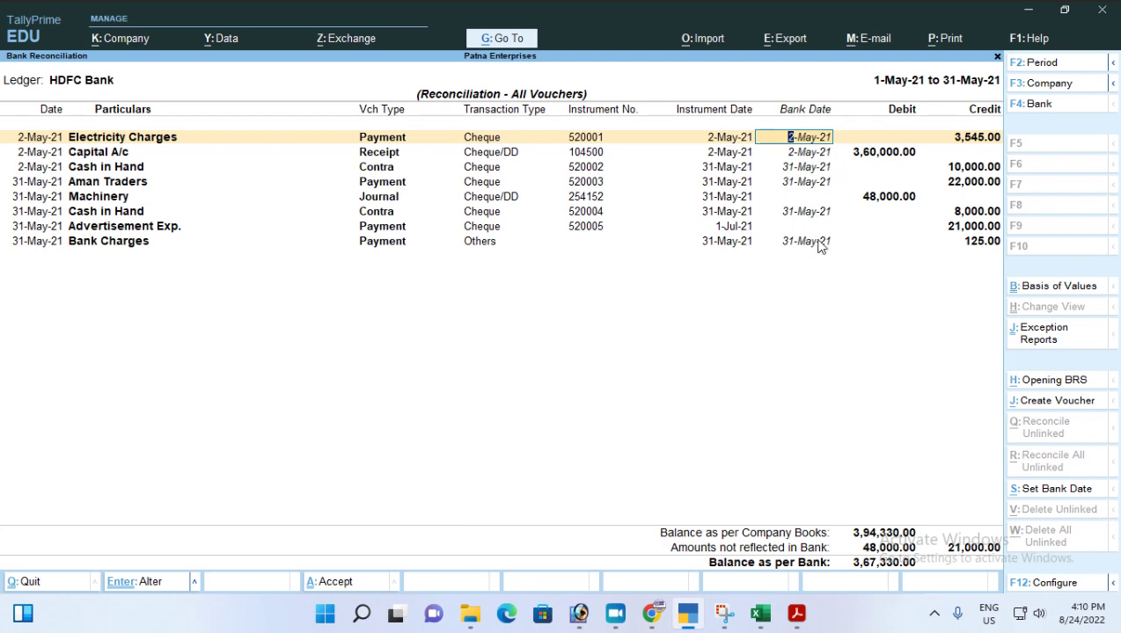
- Quit the reconciliation without saving and open the Day Book for 31-May-21
key(BackSpace)
key(Escape)
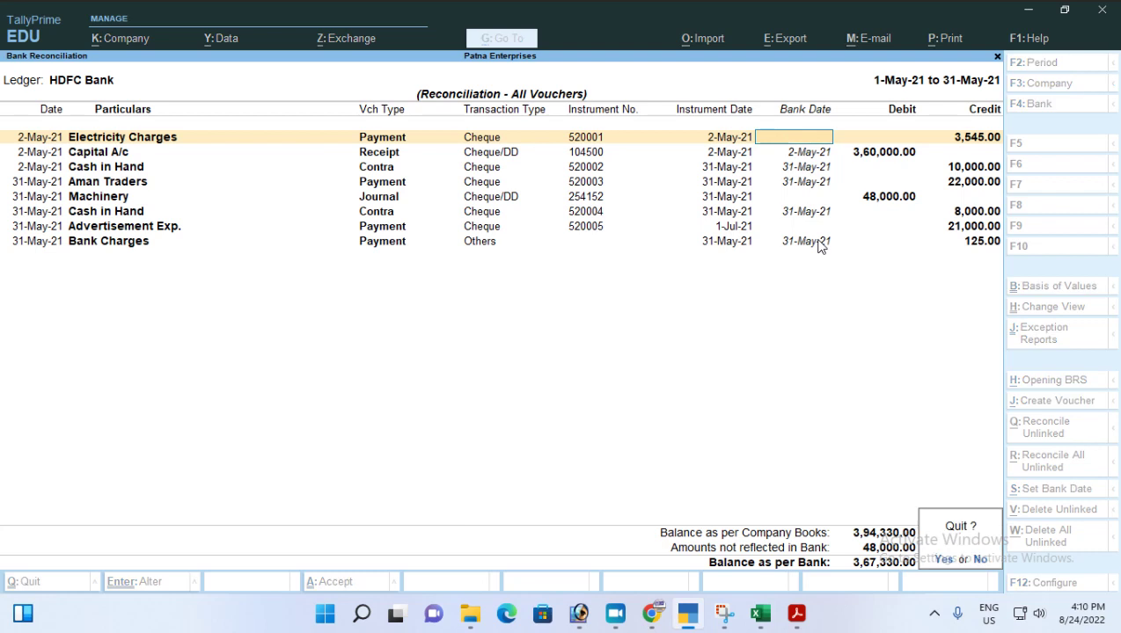
key(y)
key(Escape)
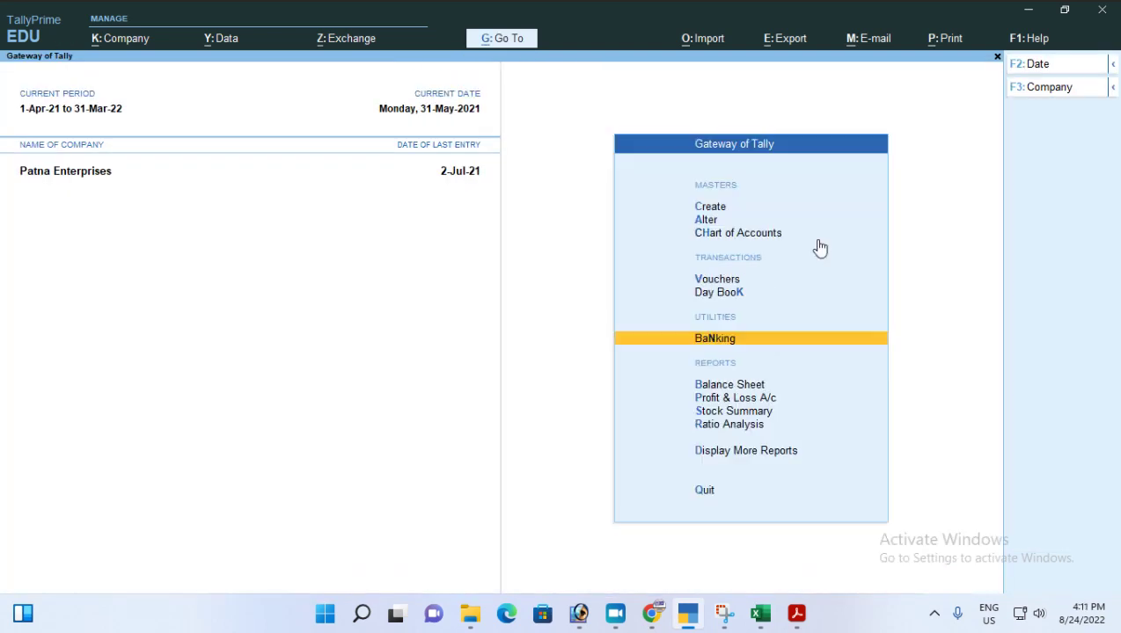
key(Up)
key(Return)
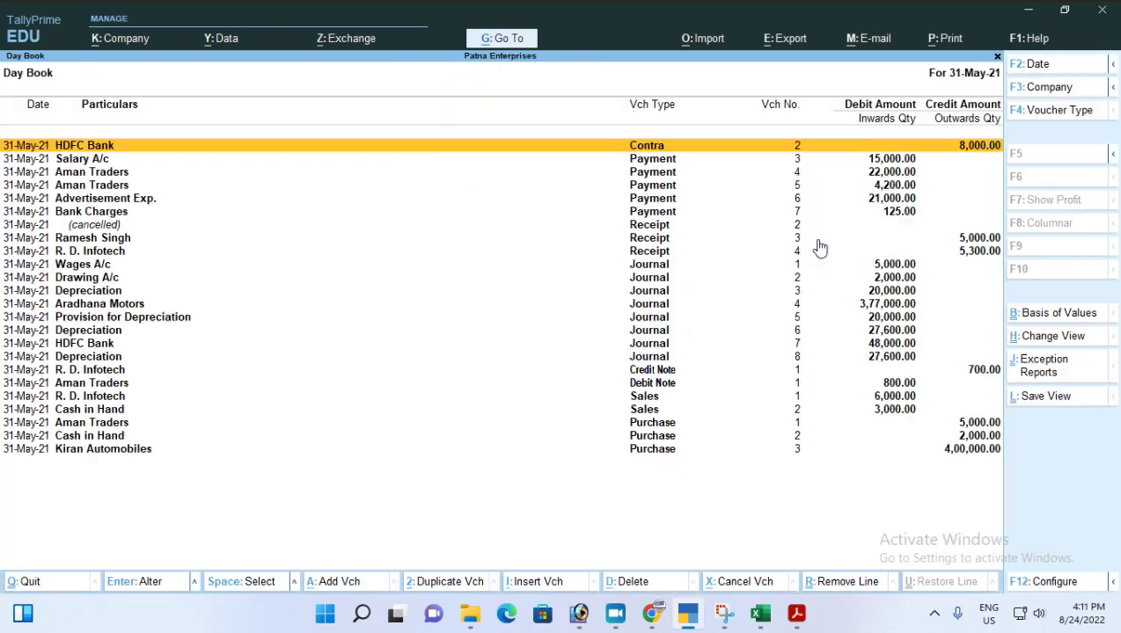
key(F2)
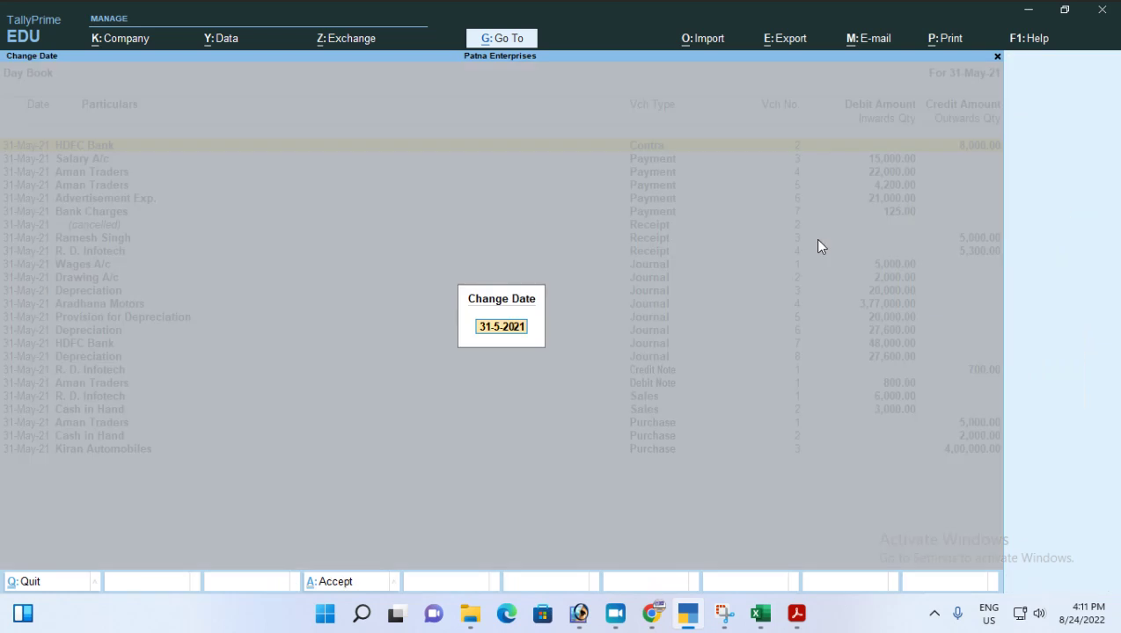
key(Return)
- Open the 21,000 Advertisement Exp. payment voucher from the Day Book for alteration
key(Down)
key(Down)
key(Down)
key(Down)
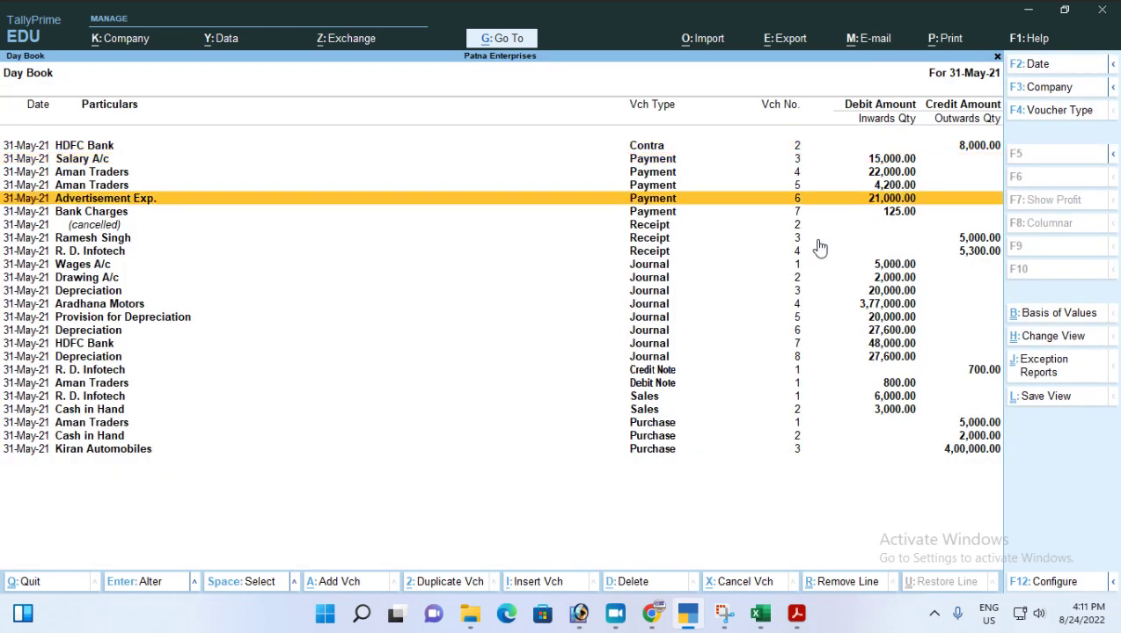
key(Down)
key(Down)
key(Up)
key(Up)
key(Return)
- Set the cheque's instrument date to 31-May-21 in the voucher's HDFC Bank allocation and save the voucher
key(Return)
key(Return)
key(Return)
key(Return)
key(Return)
key(Return)
key(Return)
key(Return)
key(Return)
key(Return)
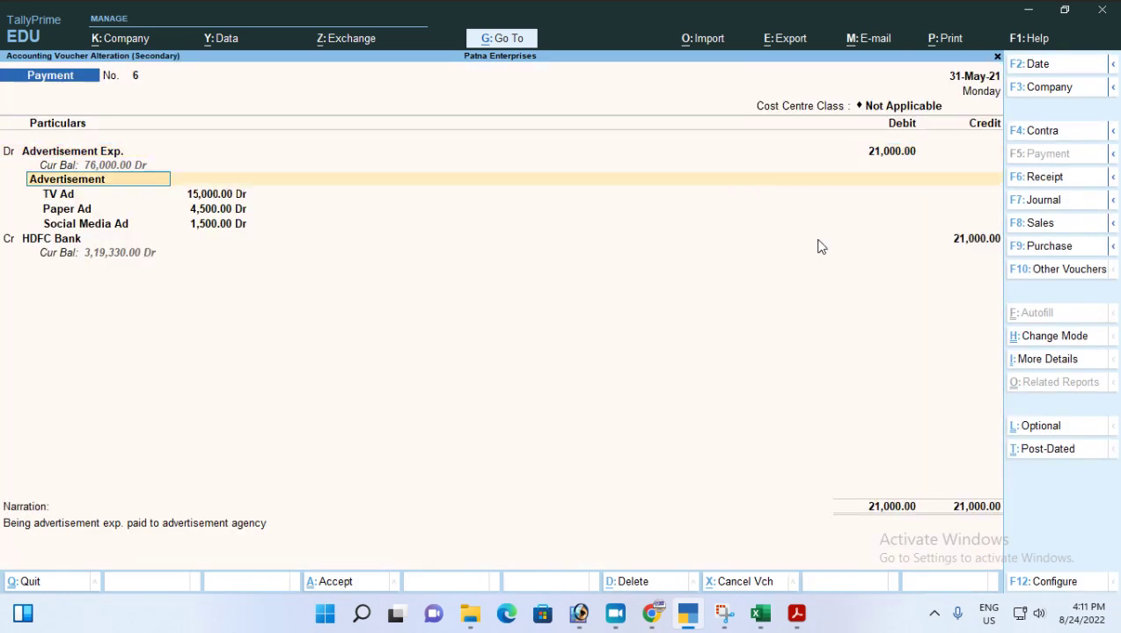
key(Return)
key(Return)
key(Return)
key(Return)
key(Return)
key(Return)
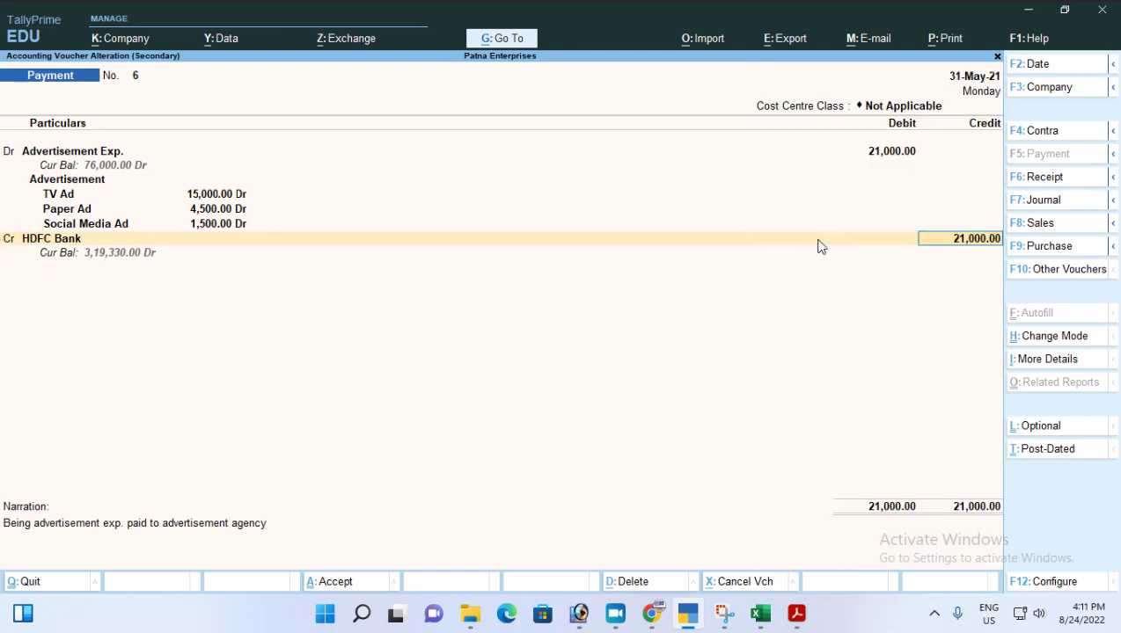
text(31-5)
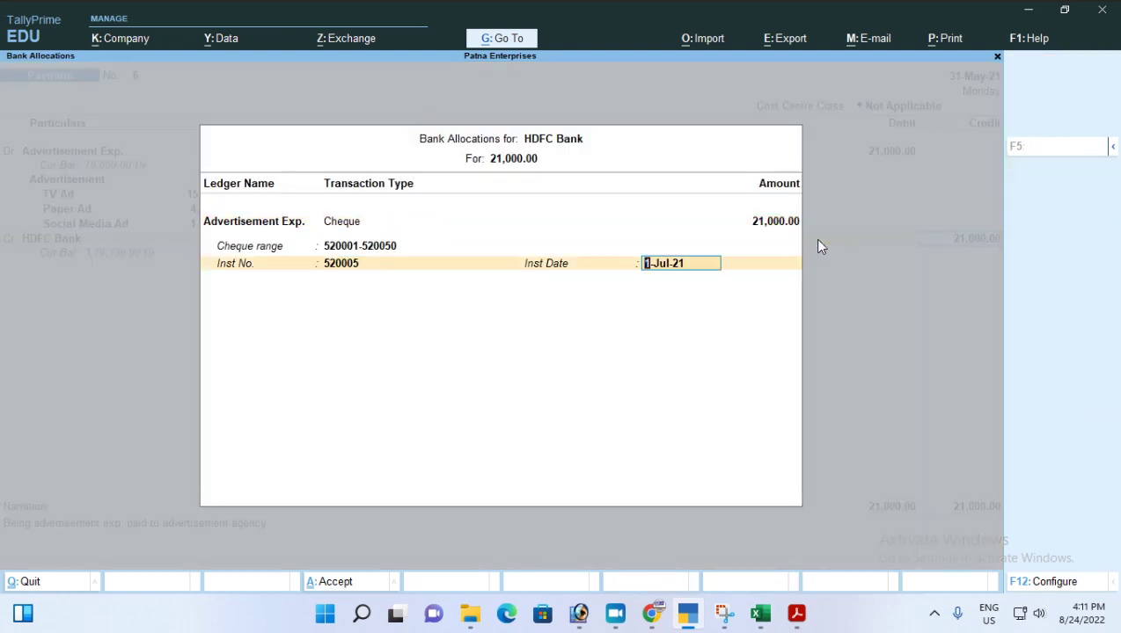
key(Return)
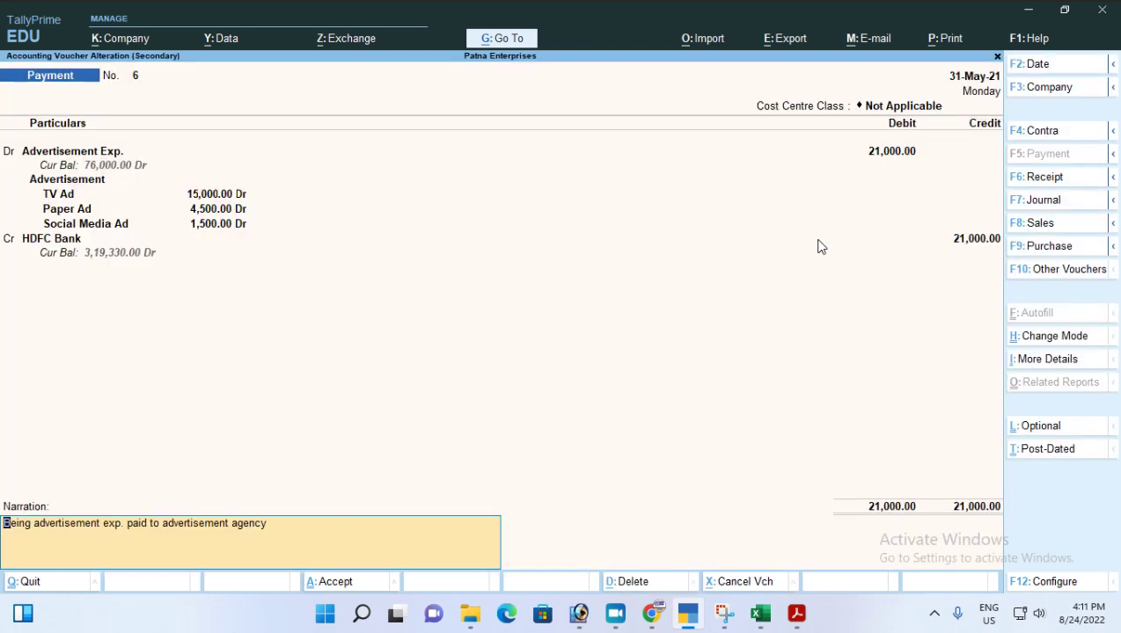
key(Return)
key(Return)
key(Escape)
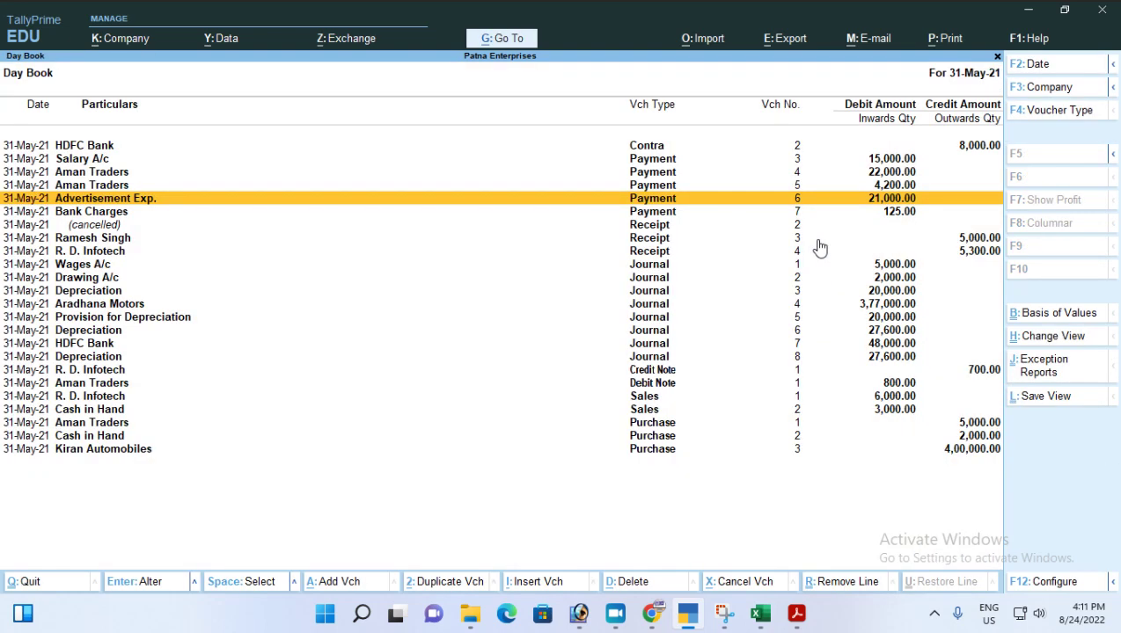
- Leave the Day Book and open Bank Reconciliation for the HDFC Bank ledger
key(Escape)
key(Down)
key(Down)
key(Up)
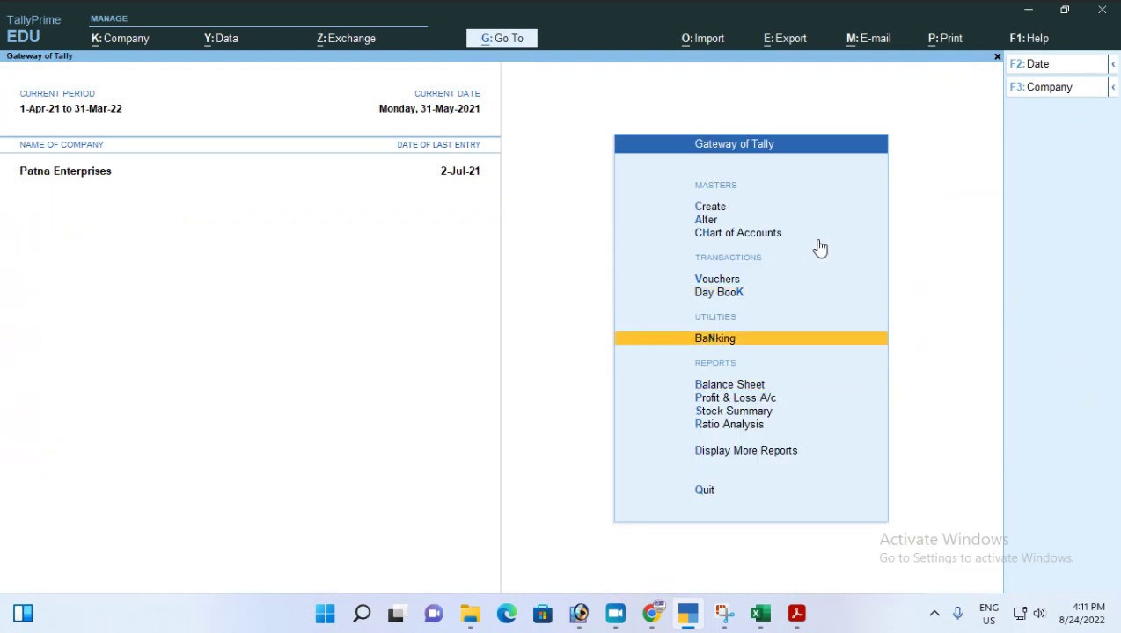
key(Return)
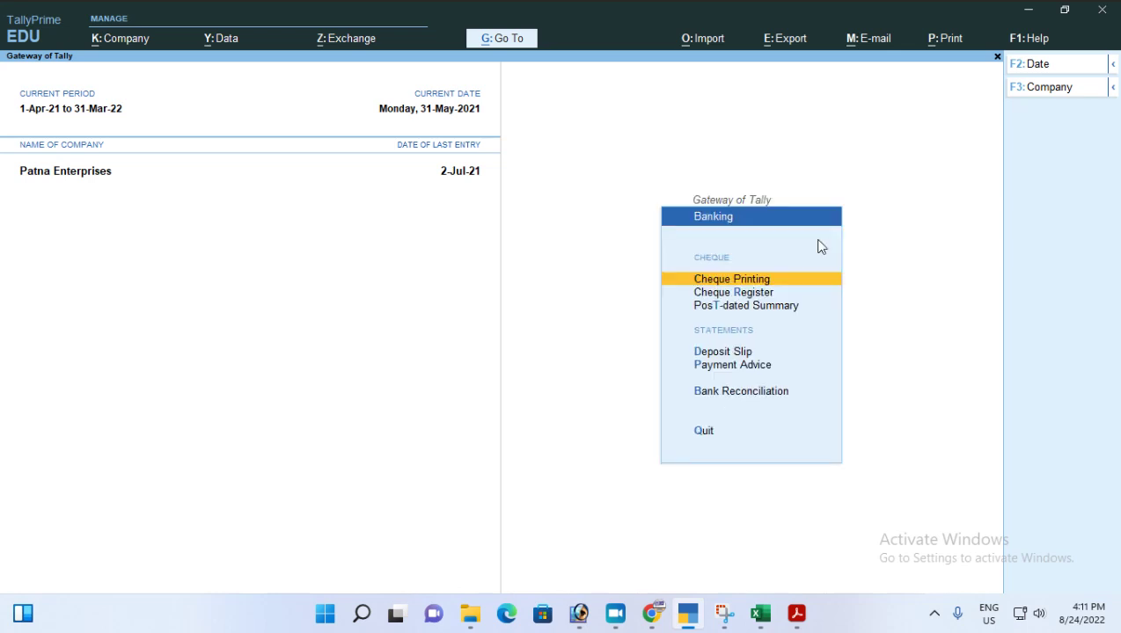
key(Down)
key(Down)
key(Down)
key(Down)
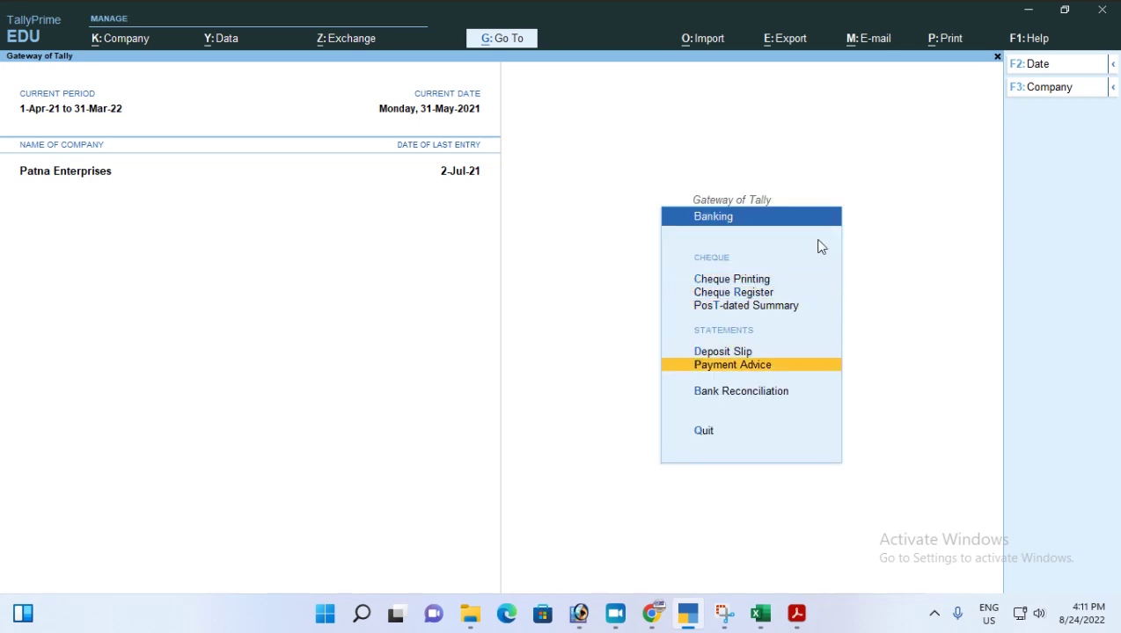
key(Down)
key(Return)
key(Down)
key(Return)
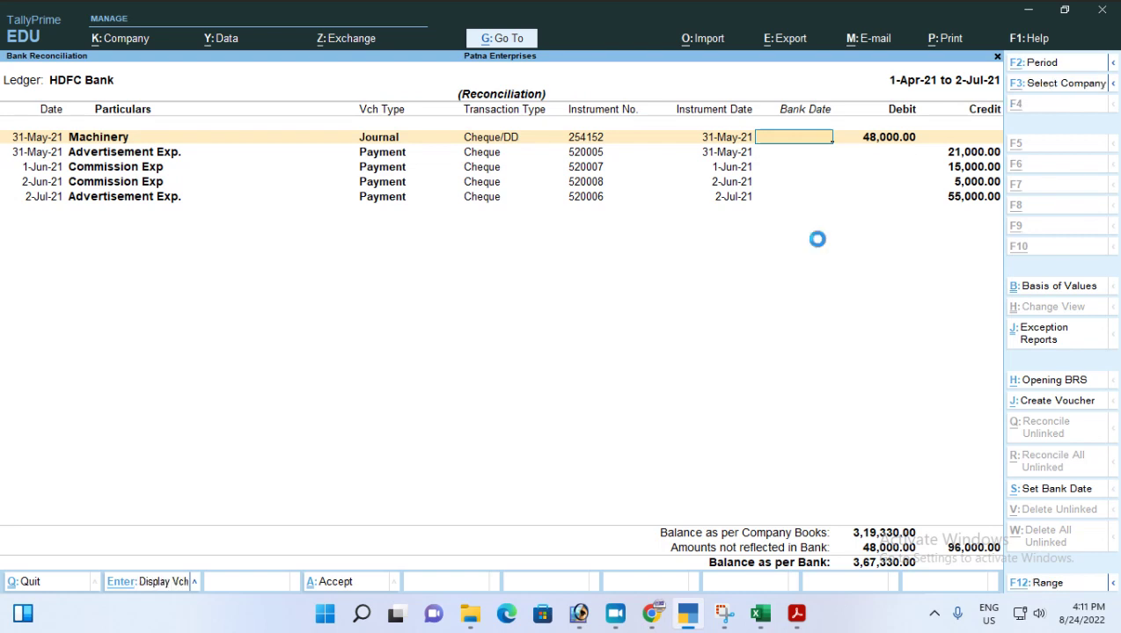
- Set the reconciliation period to 1-May-21 to 31-May-21
key(alt+F2)
text(1-5)
key(Return)
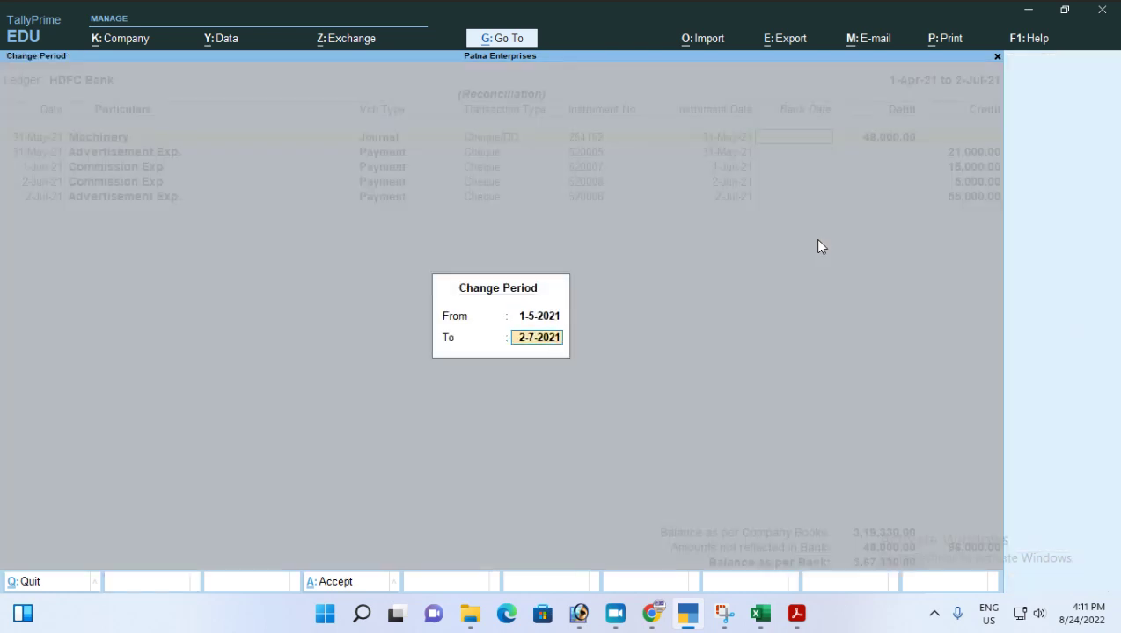
text(31-5)
key(Return)
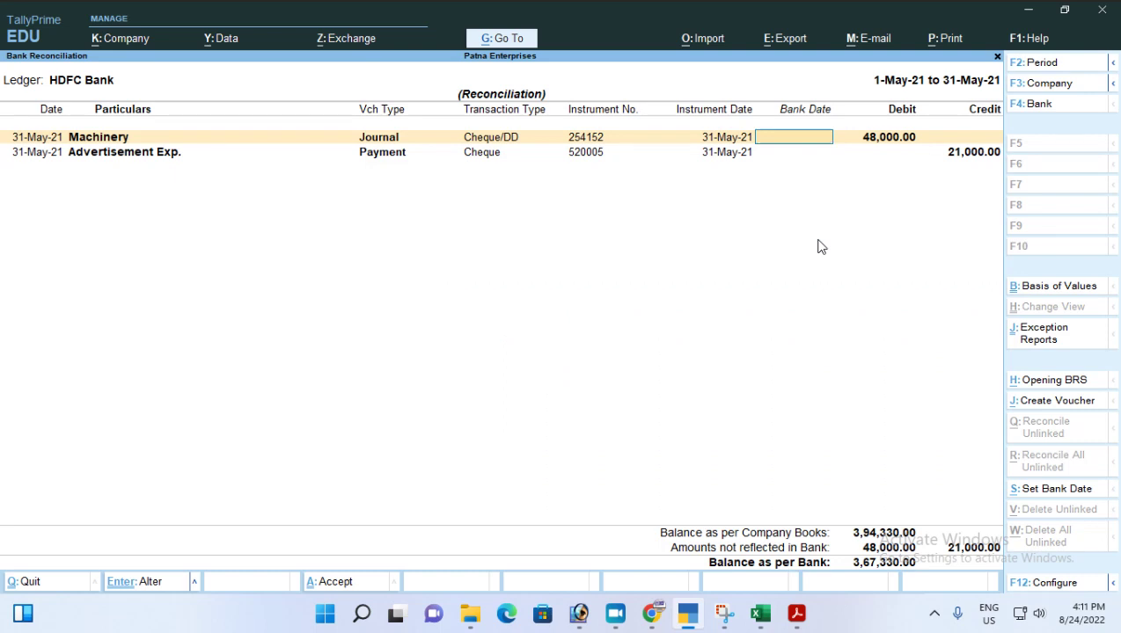
- Enter 31-May-21 as the bank date of the Advertisement Exp. payment and accept the reconciliation
key(Down)
text(31-5)
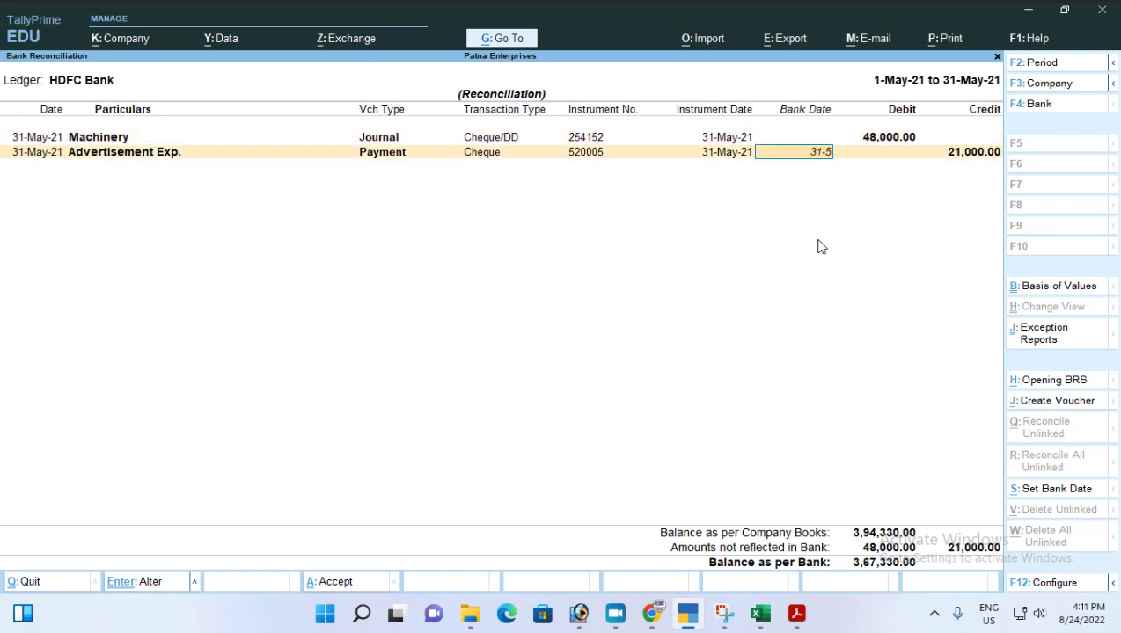
key(Return)
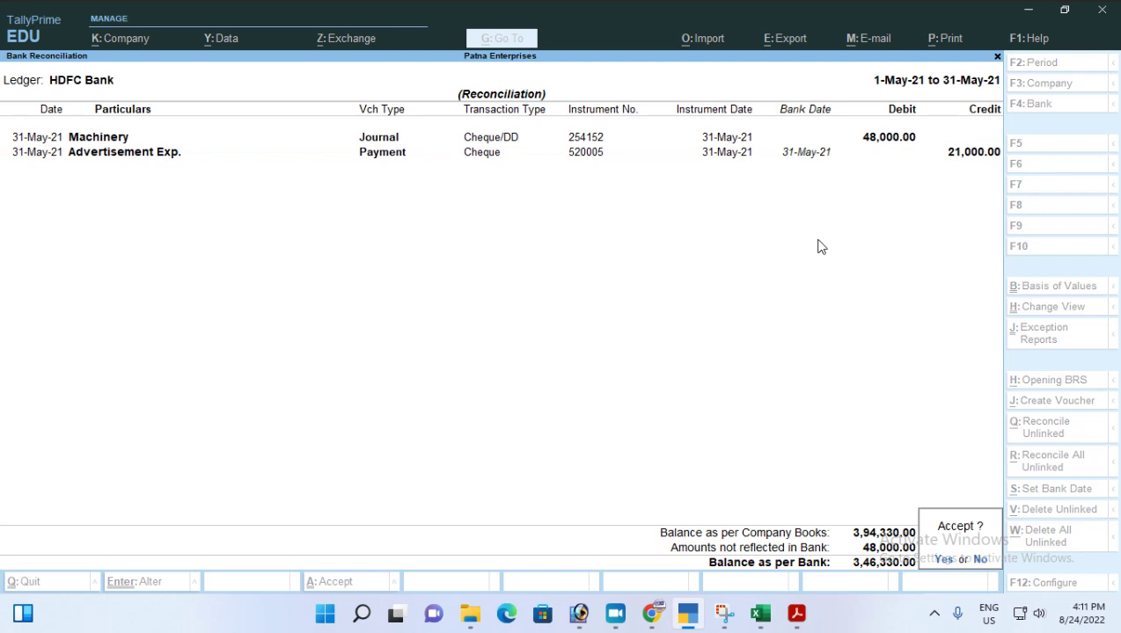
key(n)
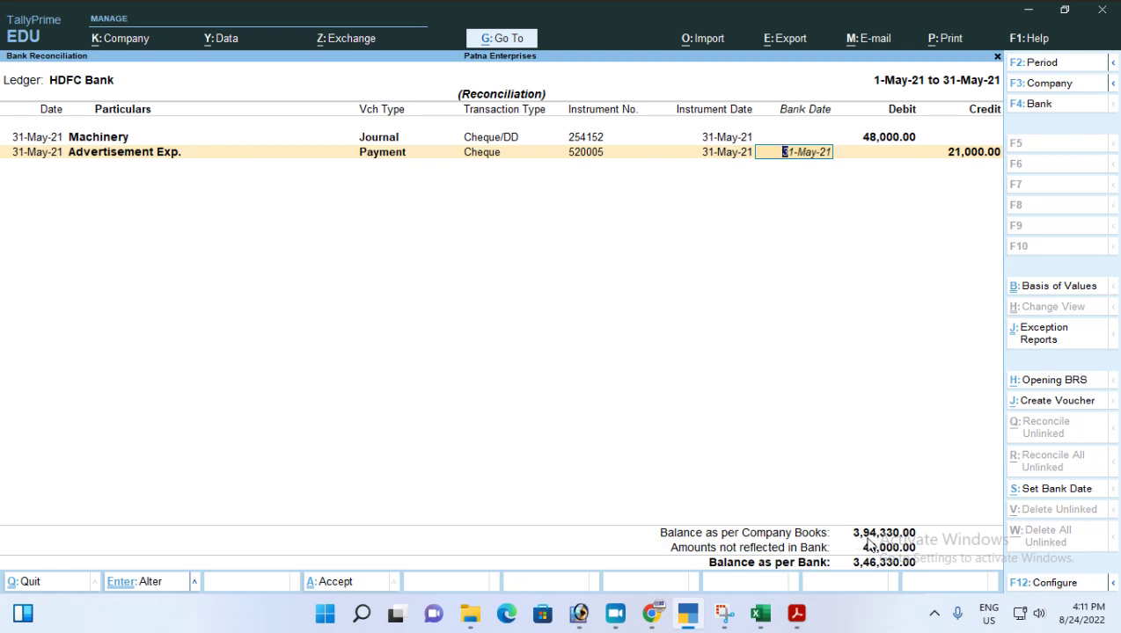
key(Return)
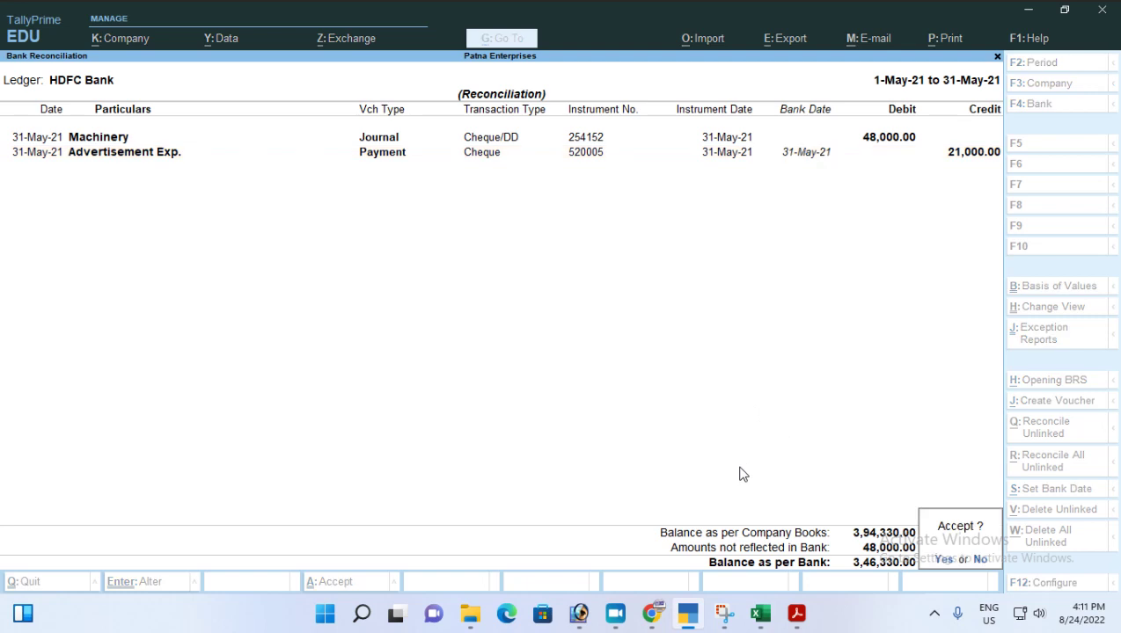
key(Return)
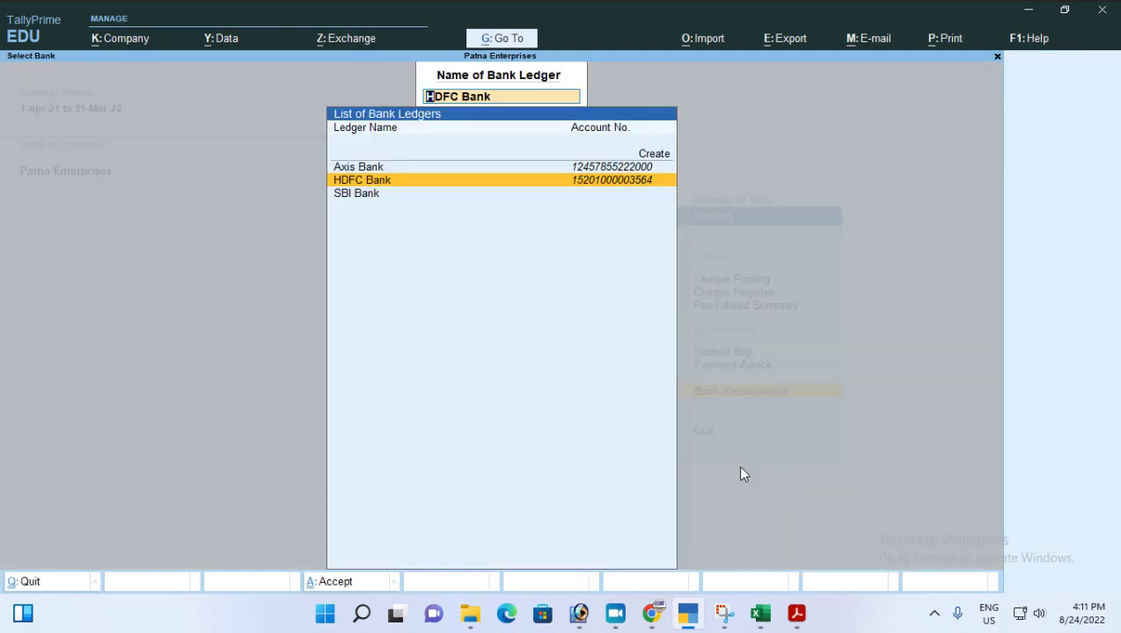
- Return to the Gateway of Tally, check the May 2021 bank statement's balances in Excel, and switch back to TallyPrime
key(Escape)
key(Escape)
key(Escape)
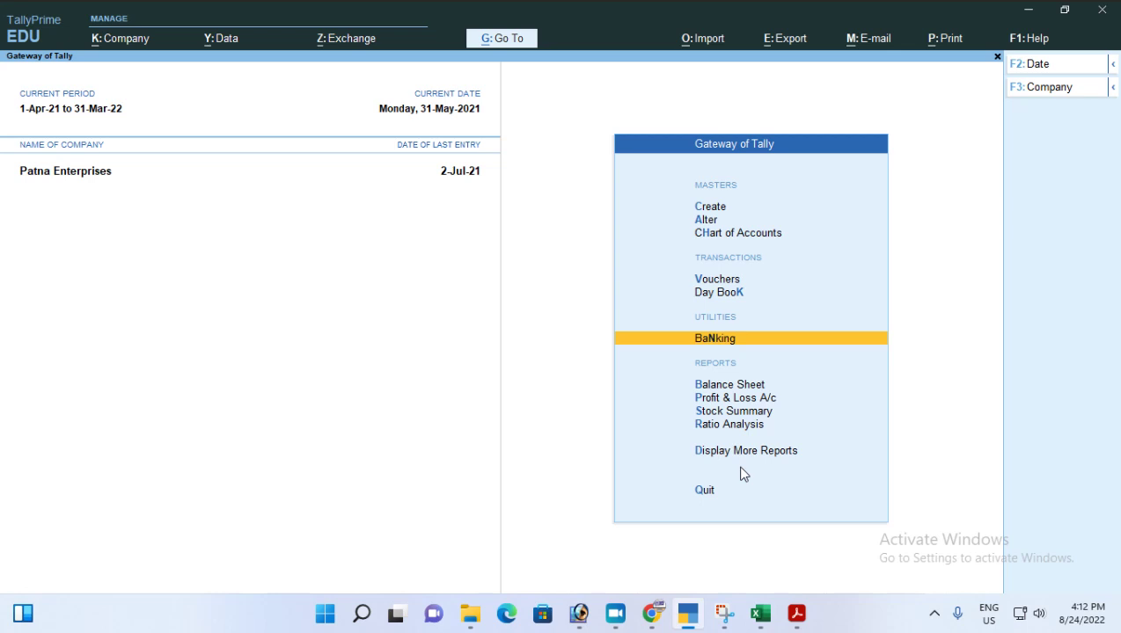
click(760, 613)
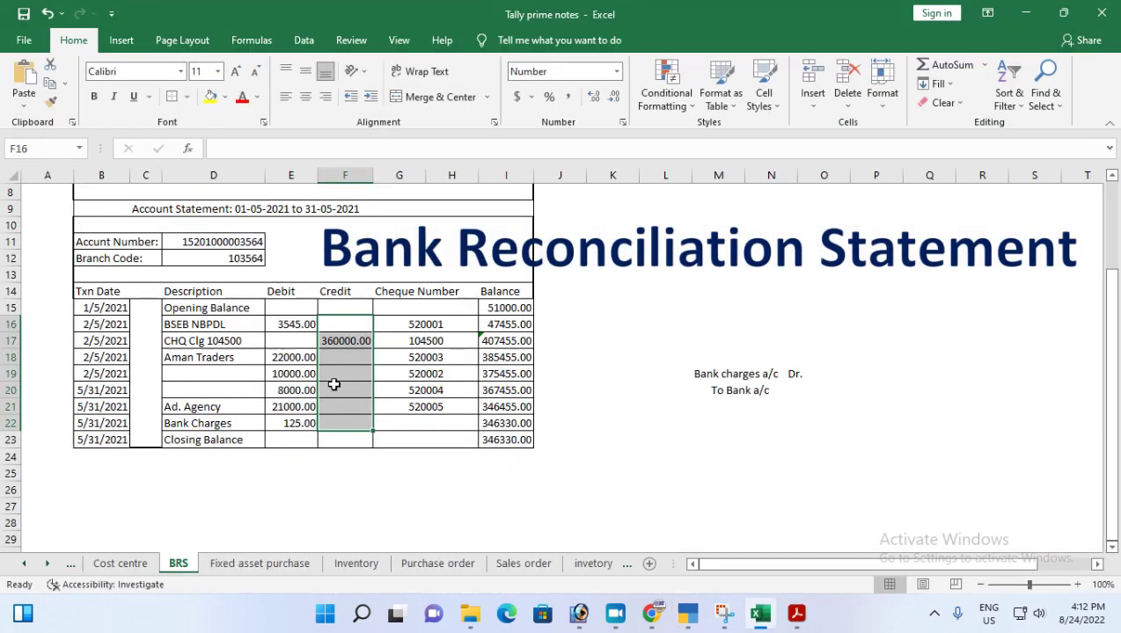
click(760, 619)
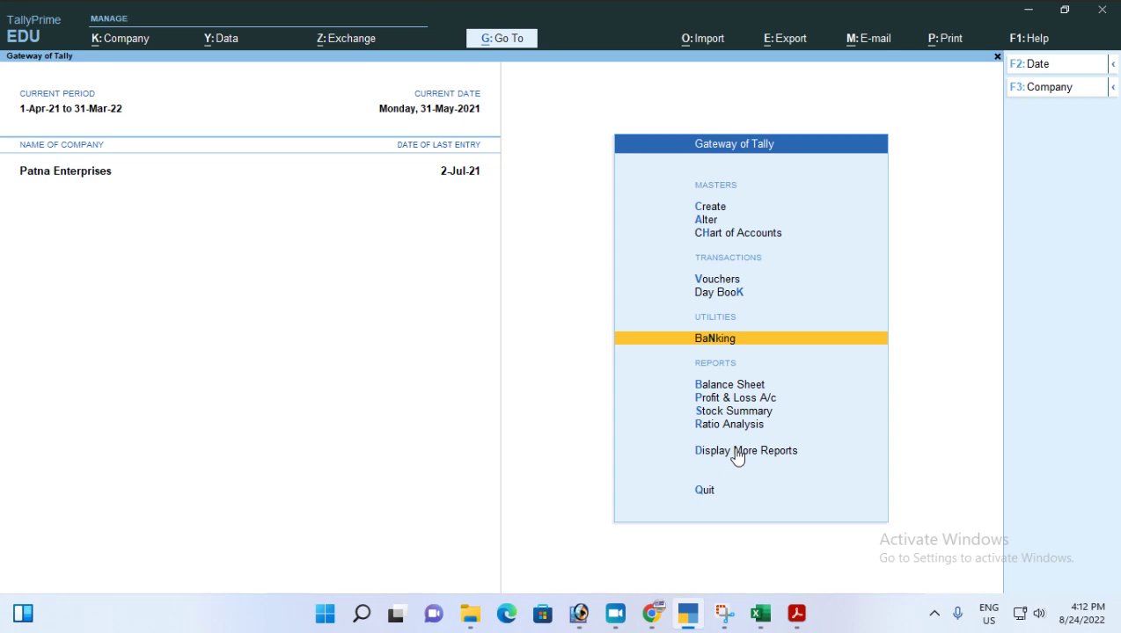
- Reopen Bank Reconciliation for HDFC Bank from the Banking utilities
key(Return)
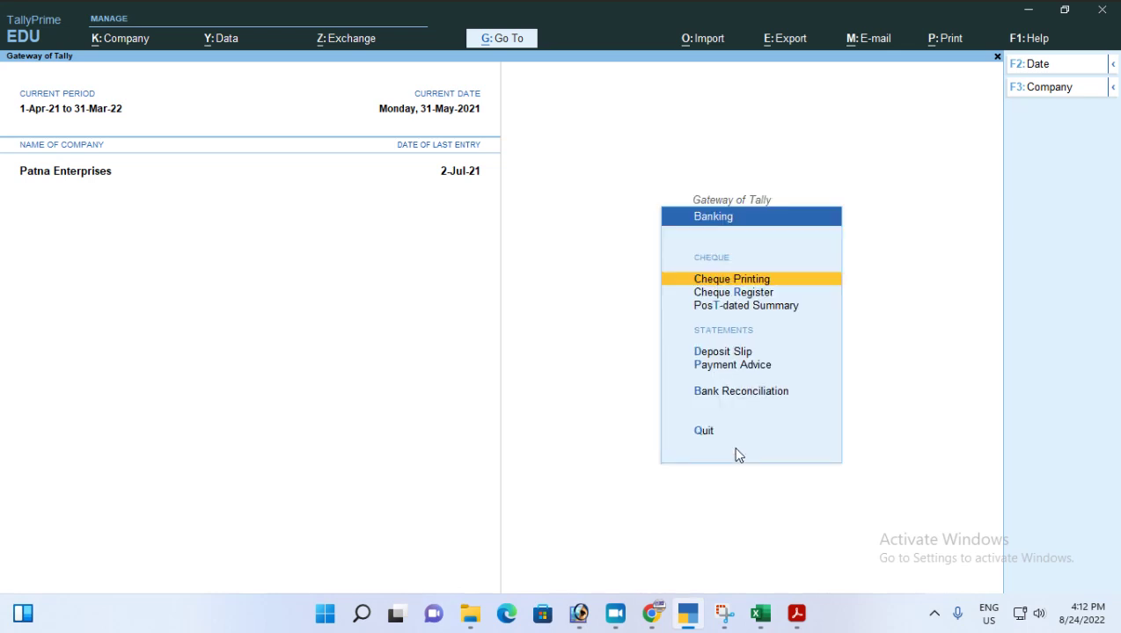
key(Down)
key(Down)
key(Down)
key(Down)
key(Down)
key(Return)
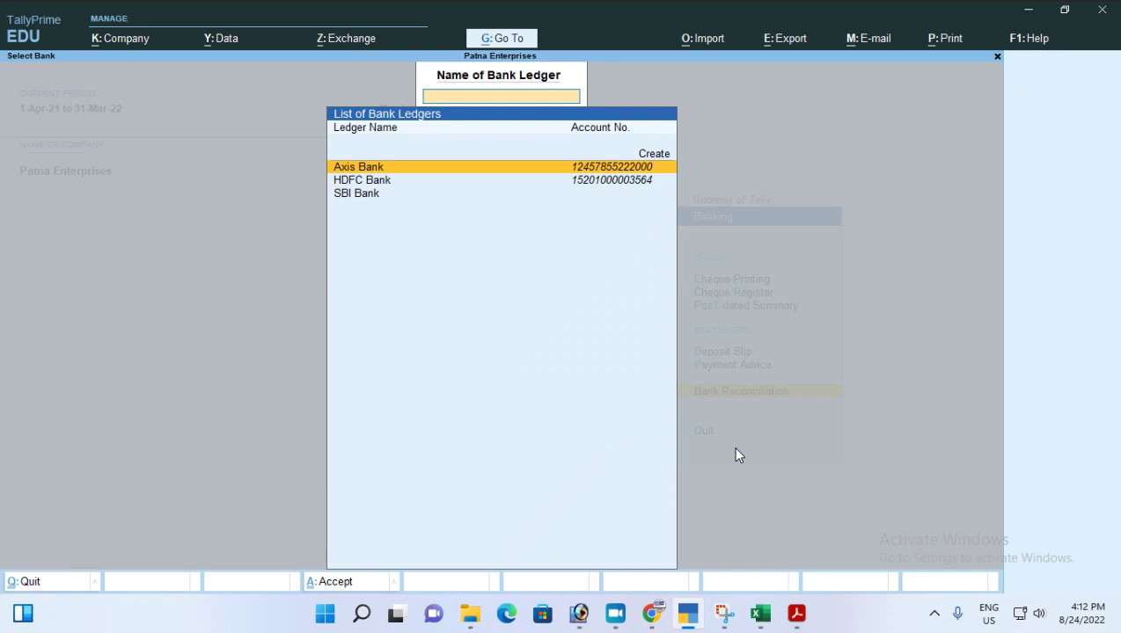
key(Down)
key(Return)
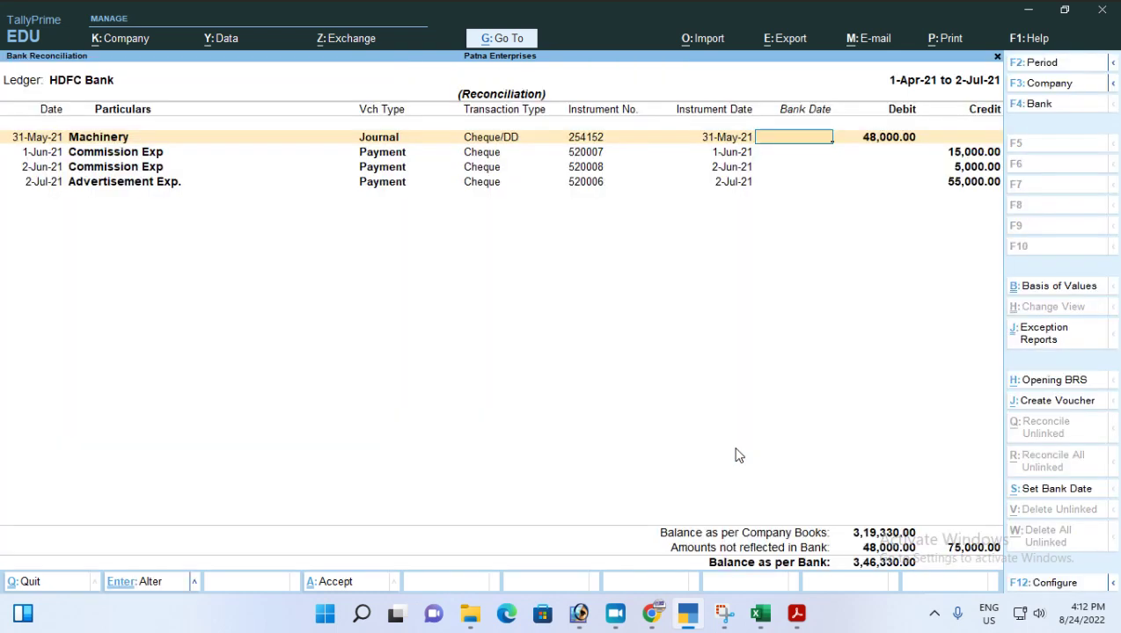
- Set the HDFC Bank reconciliation period from 1-5-2021 to 31-5-2021
key(alt+F2)
text(1-5)
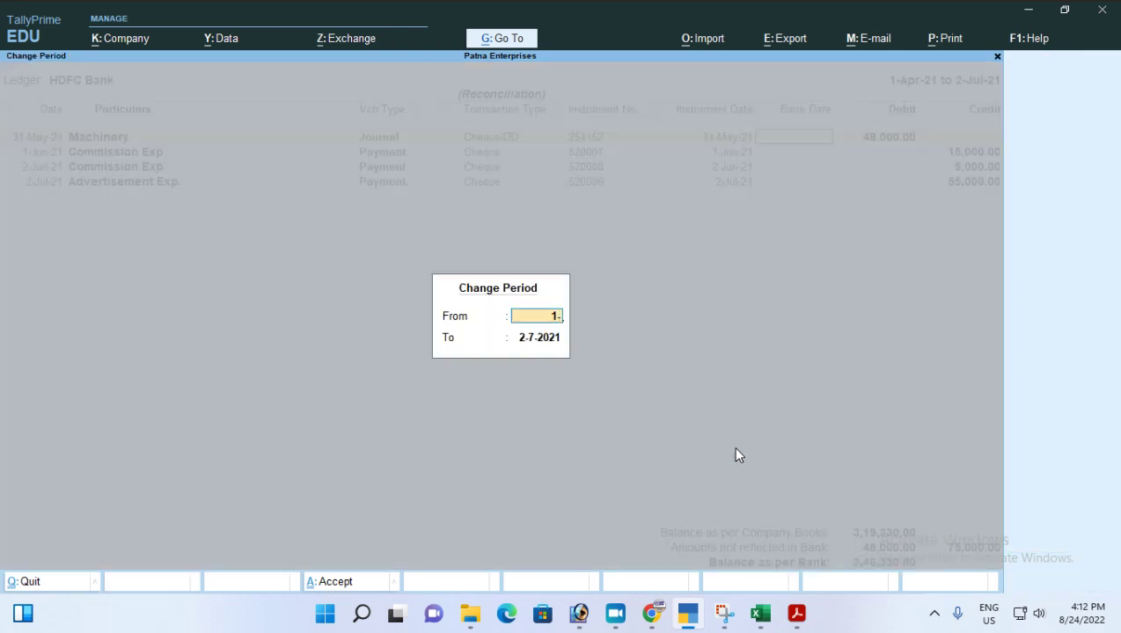
key(Return)
text(31)
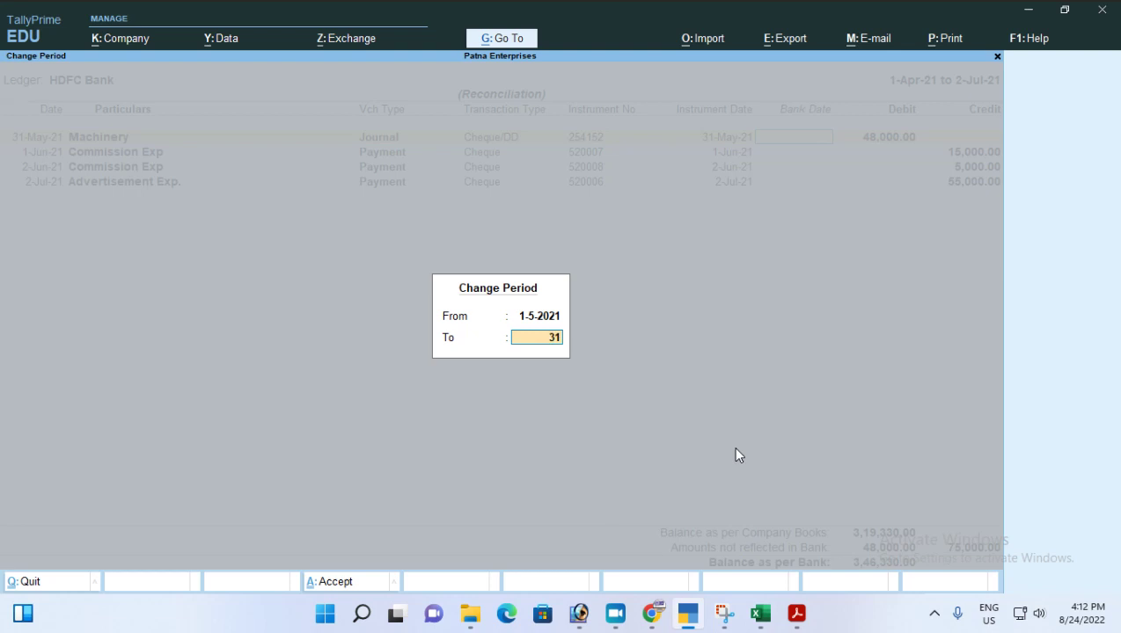
text(-5)
key(Return)
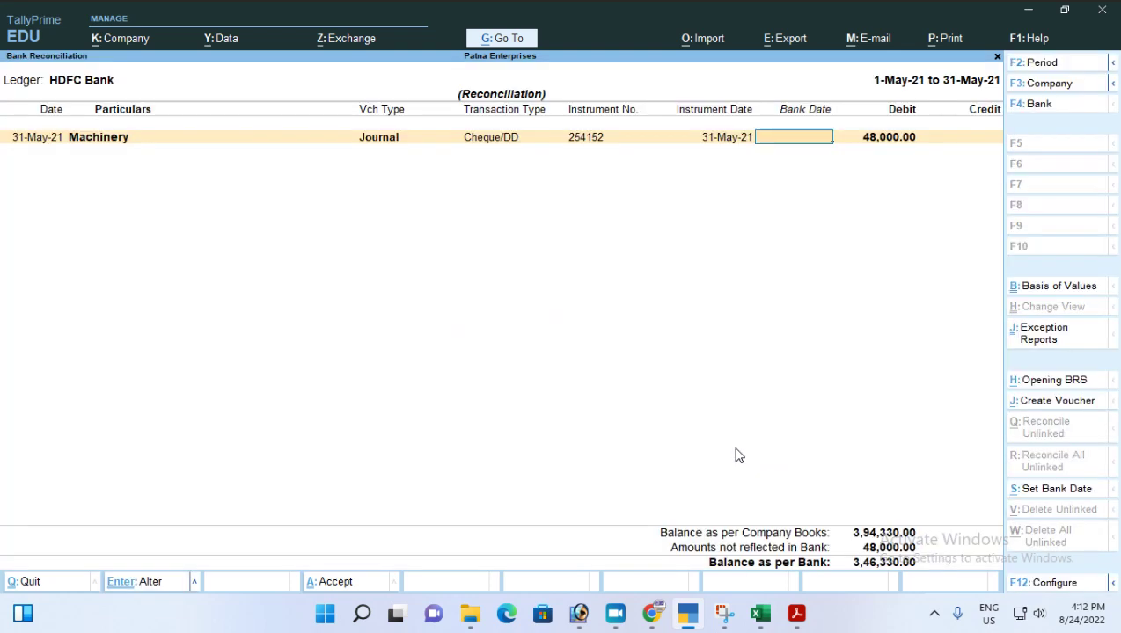
- Include reconciled transactions in the reconciliation's basis of values and select the Machinery journal entry
key(ctrl+b)
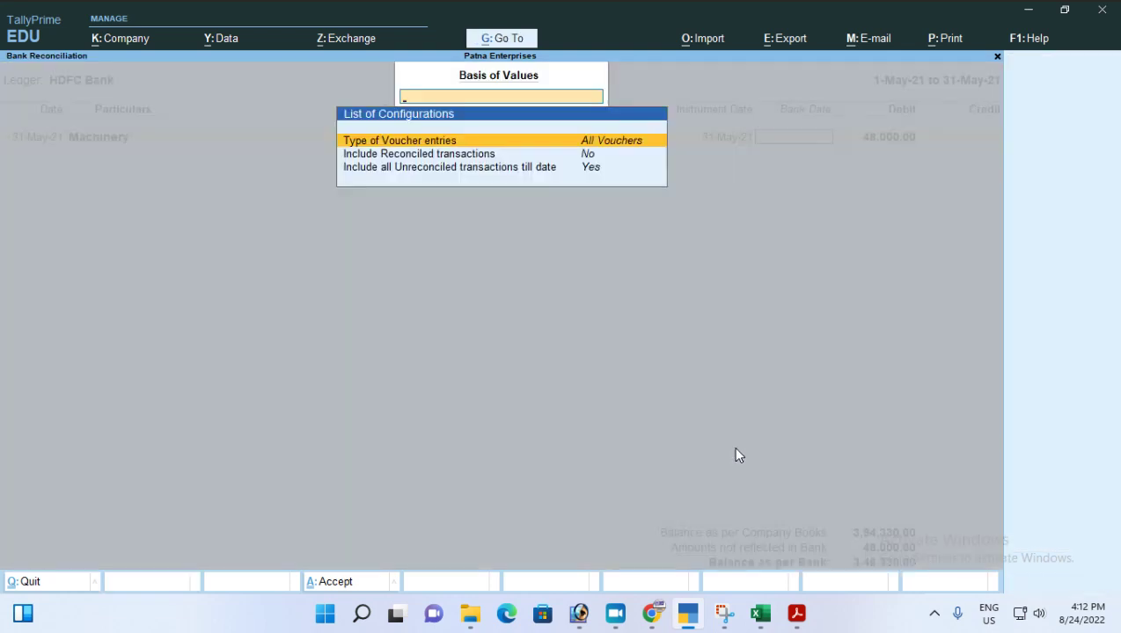
key(Down)
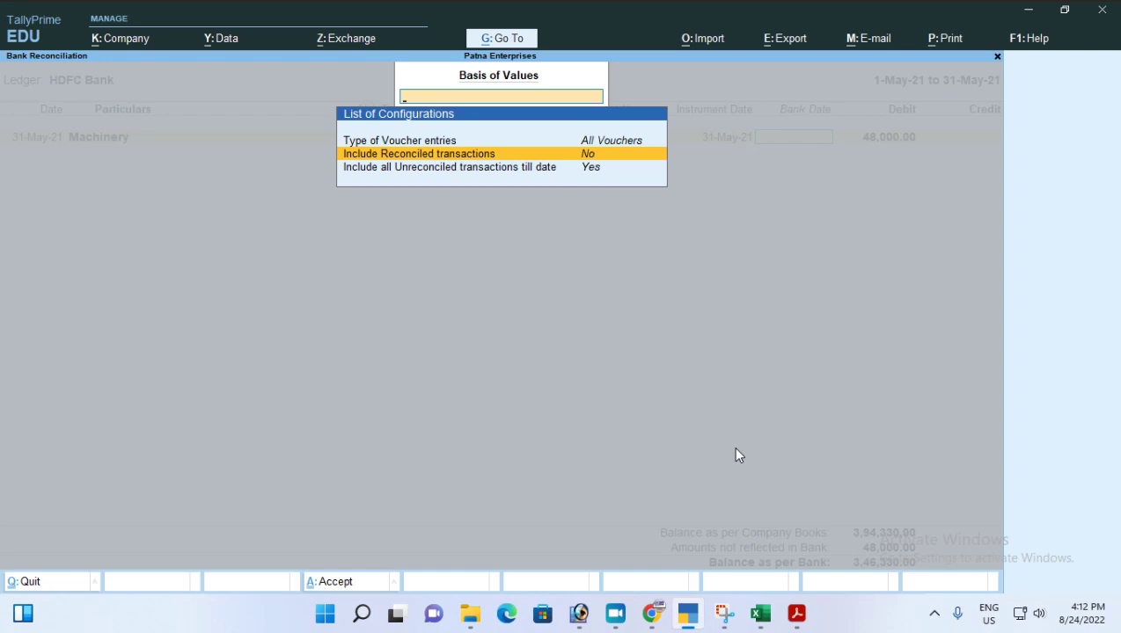
key(Return)
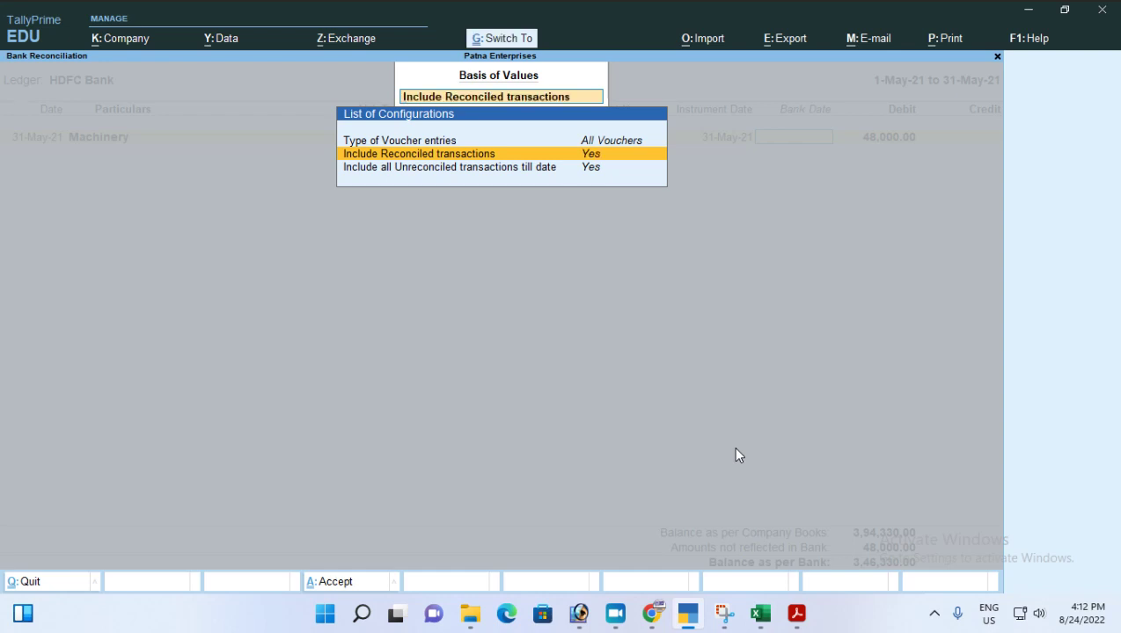
key(Escape)
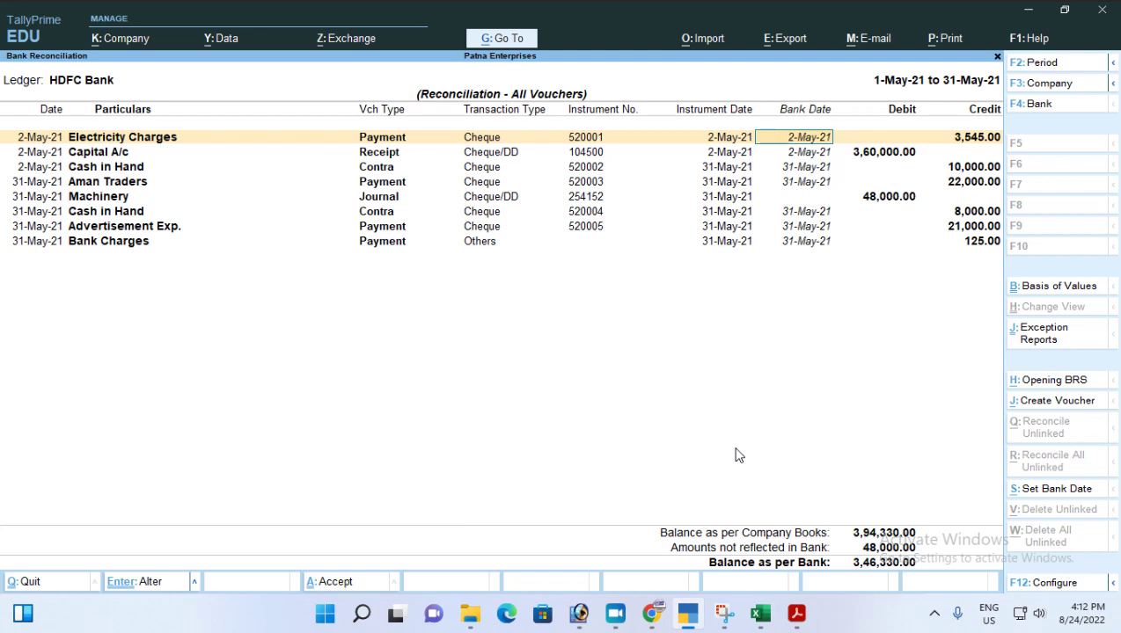
click(888, 201)
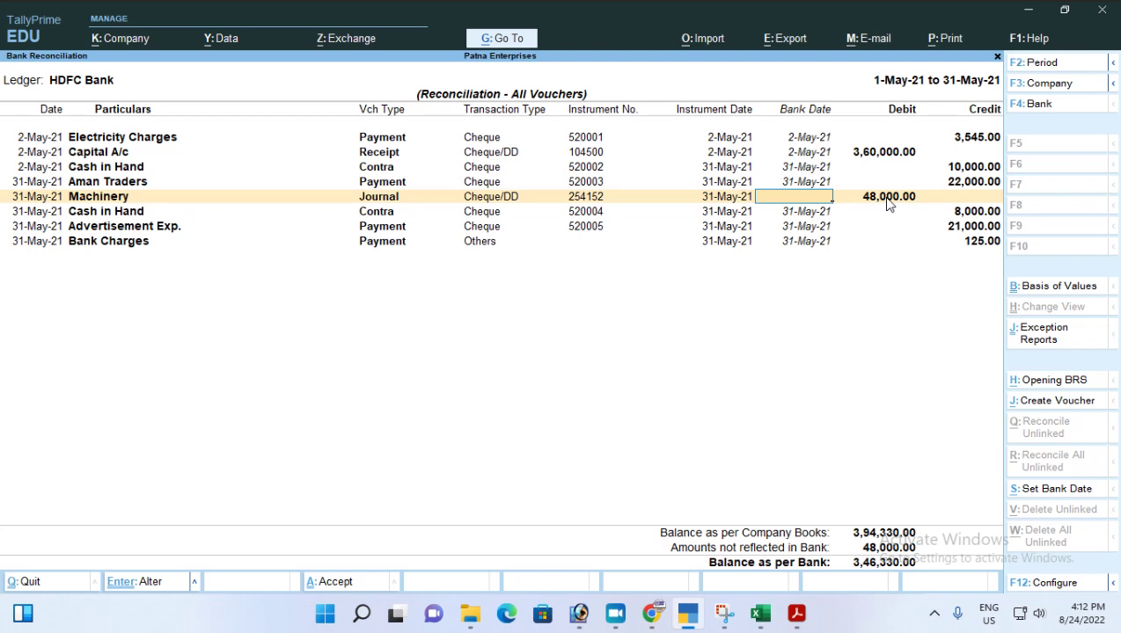
- Reopen the HDFC Bank ledger for reconciliation and limit its period to 1-May-21 to 31-May-21
key(F4)
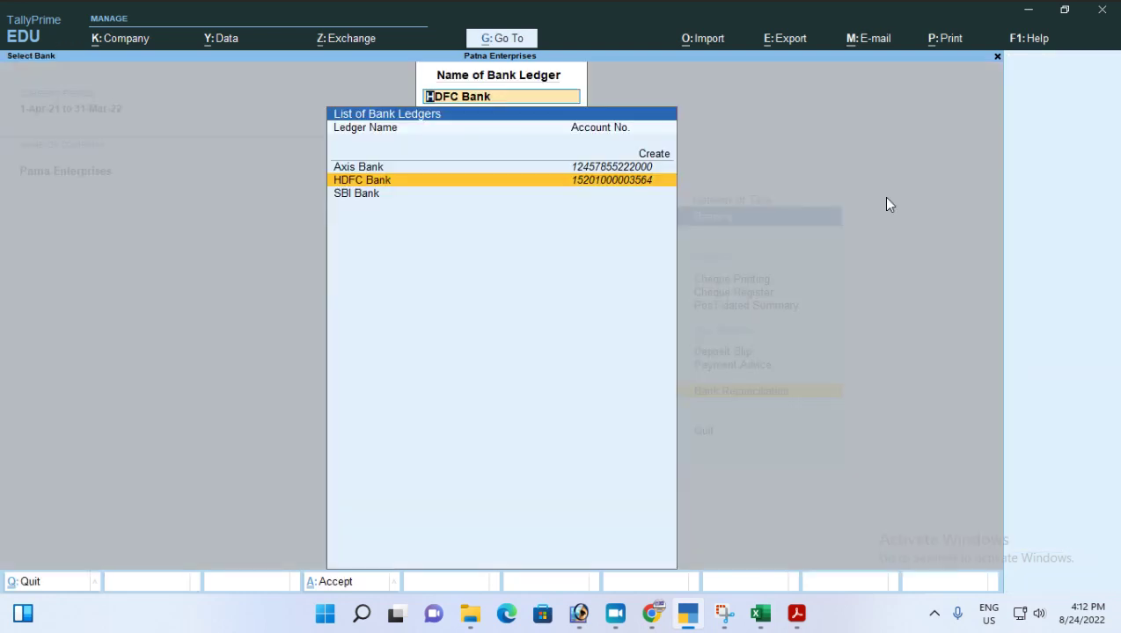
key(Return)
key(alt)
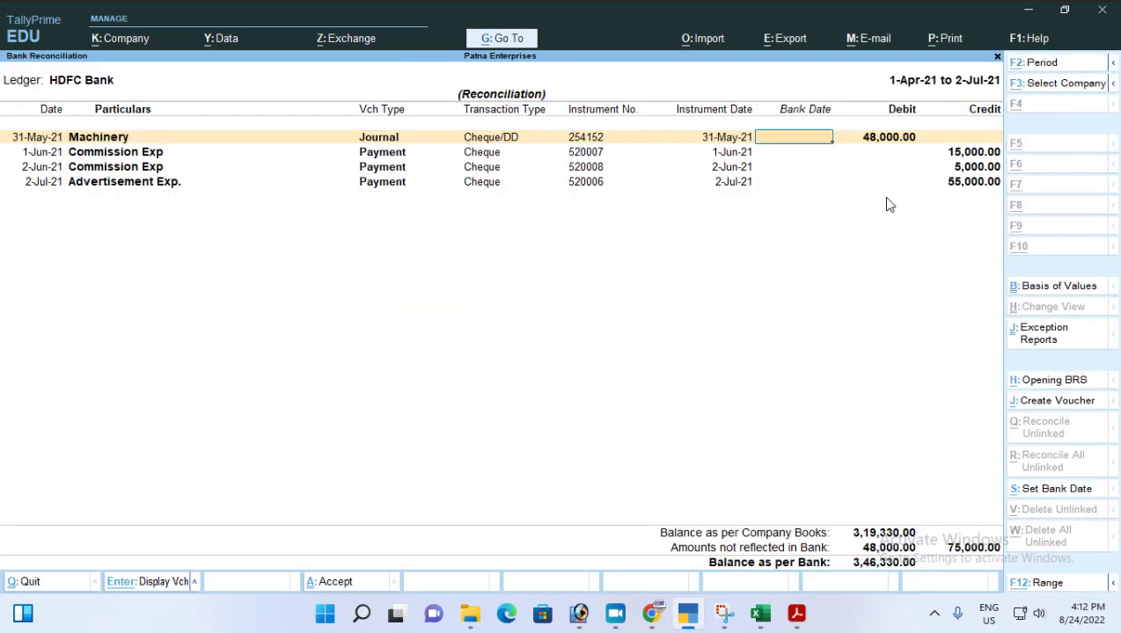
key(alt+F2)
text(1-5)
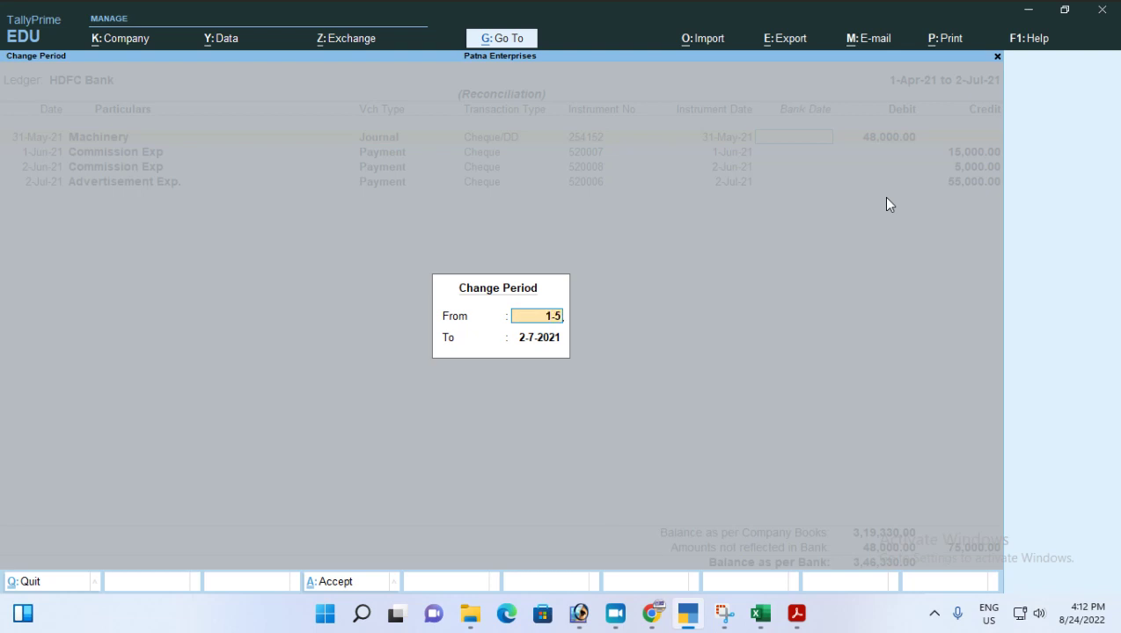
key(Return)
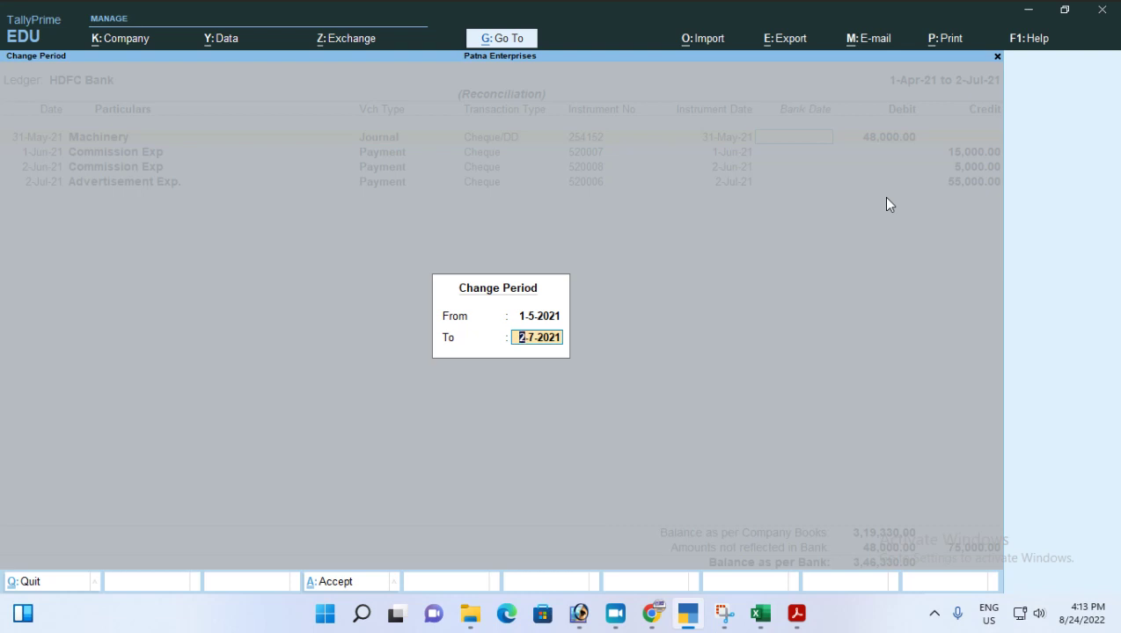
text(31-)
key(Return)
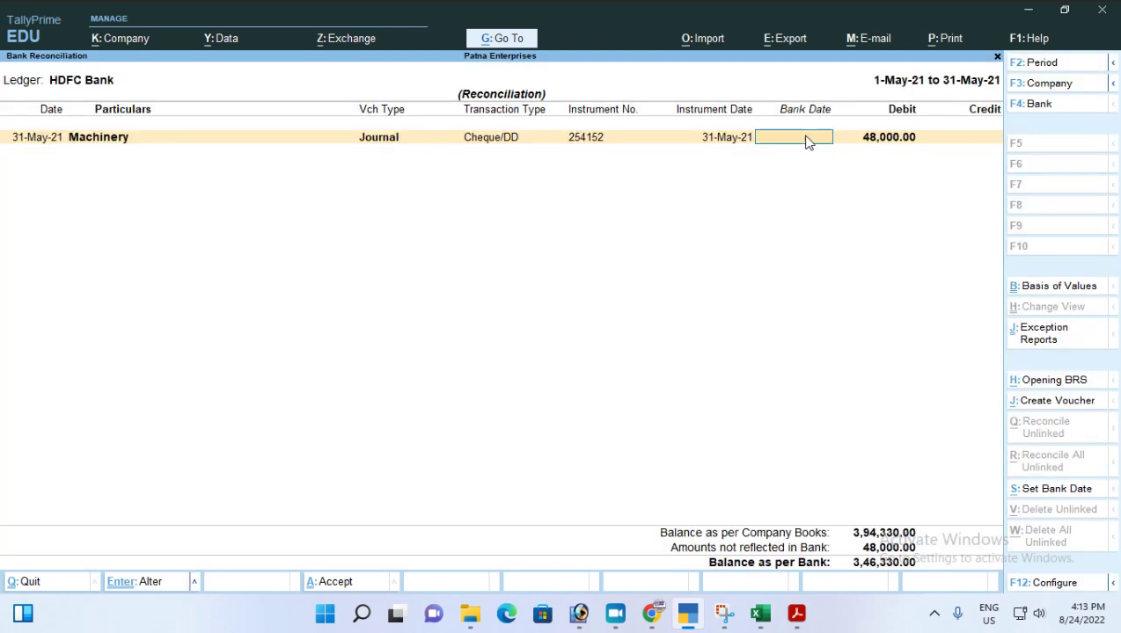
- Try to enter 2-May-21 as the bank date of the Machinery journal entry
text(2-5)
key(Return)
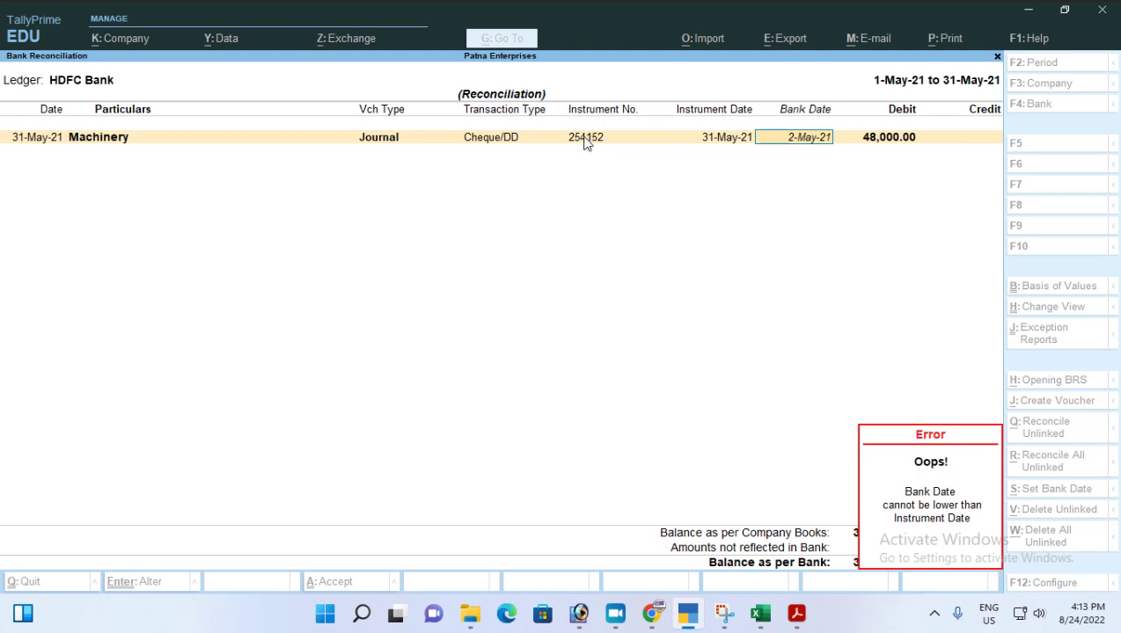
key(Return)
key(Return)
- Enter 2-Jun-21 as the bank date of the Machinery journal entry and accept the reconciliation
mouse_move(760, 618)
text(2-)
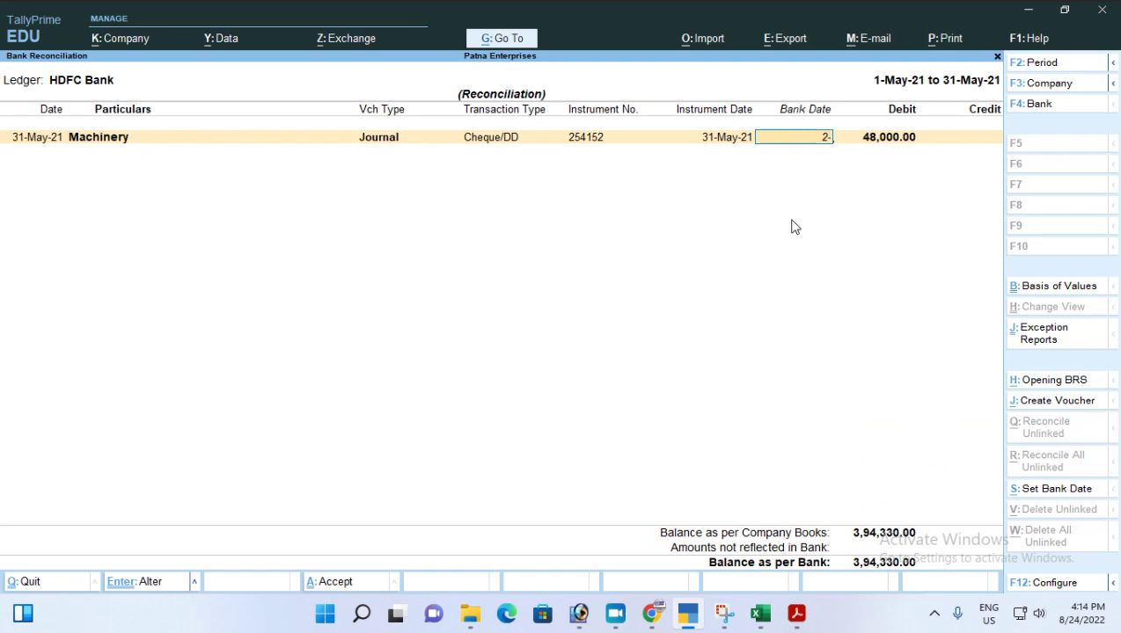
text(6)
key(Return)
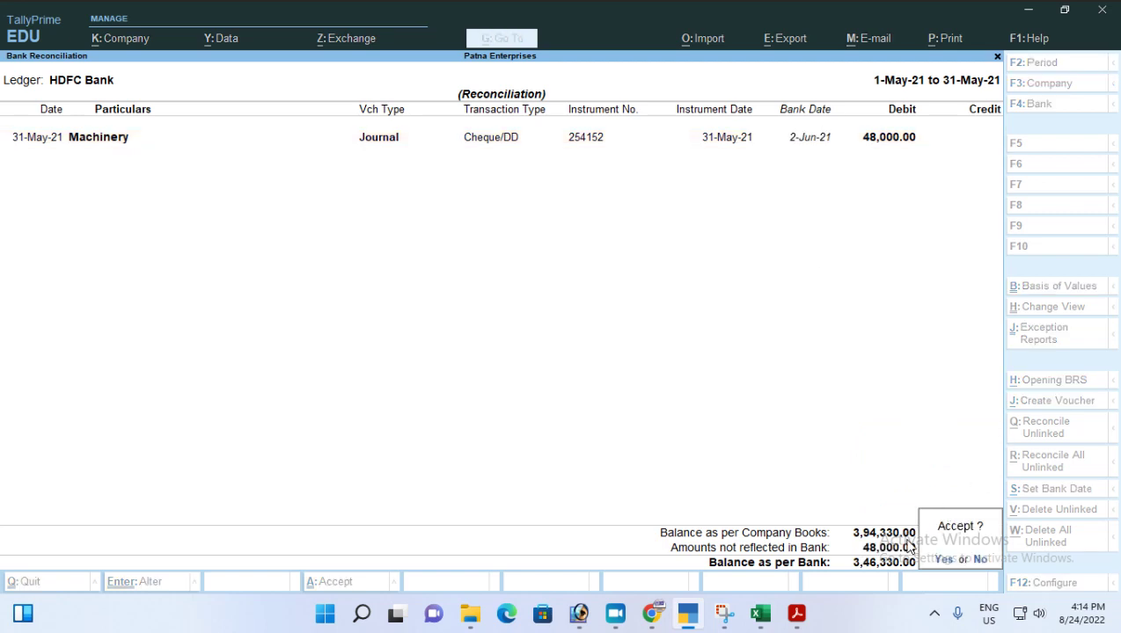
key(y)
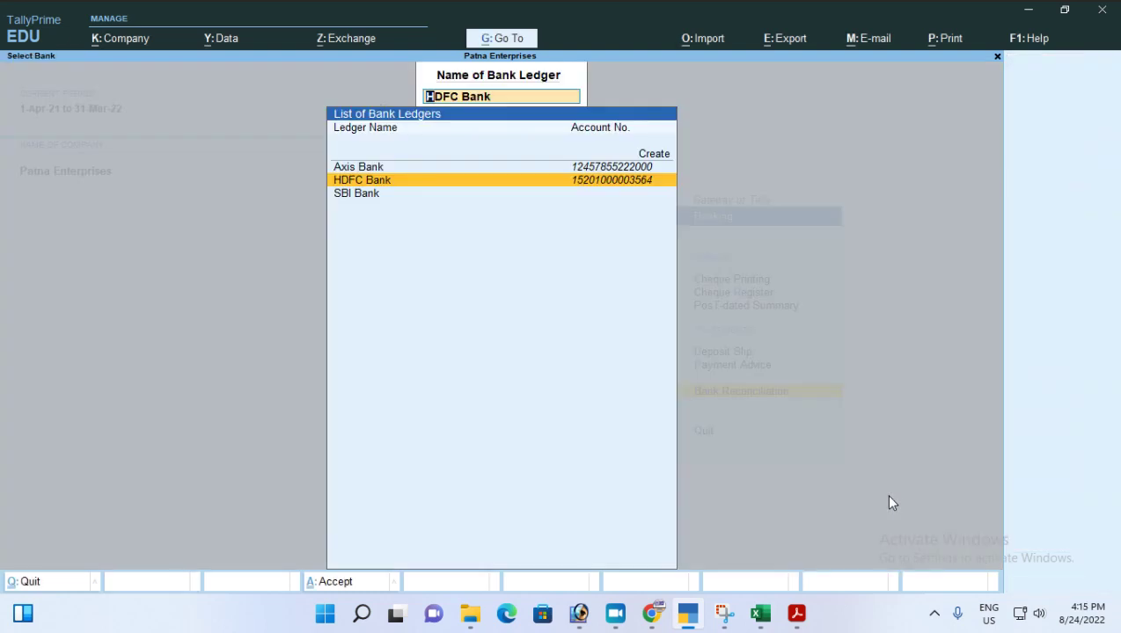
- Load the HDFC Bank reconciliation again for 1-May-21 to 31-May-21 to review the Machinery entry
key(Return)
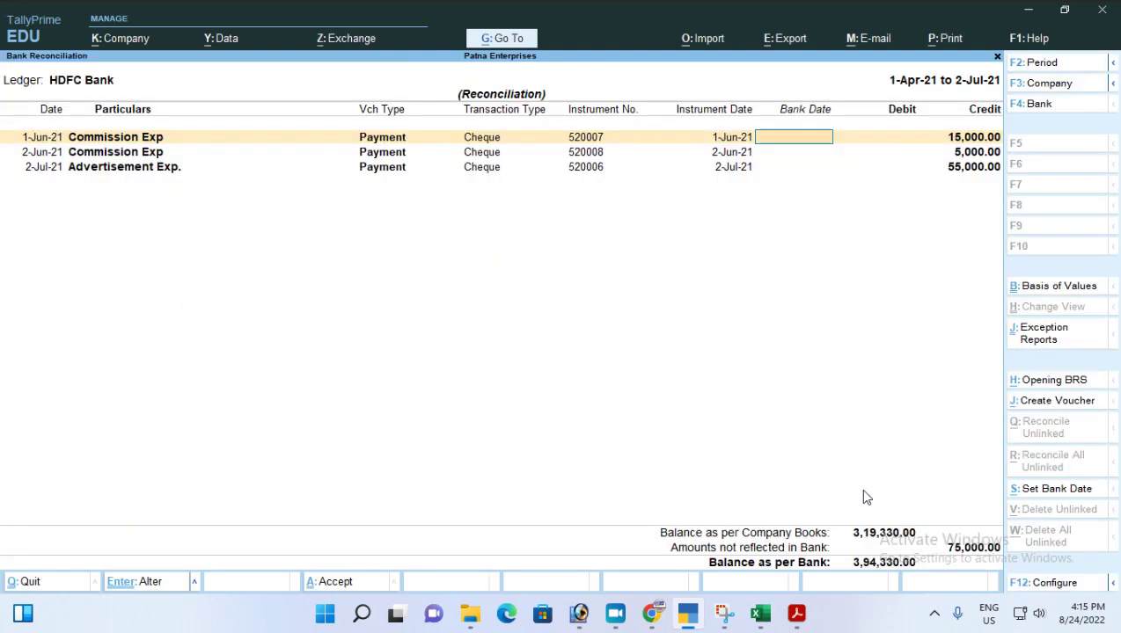
key(F2)
text(1-5)
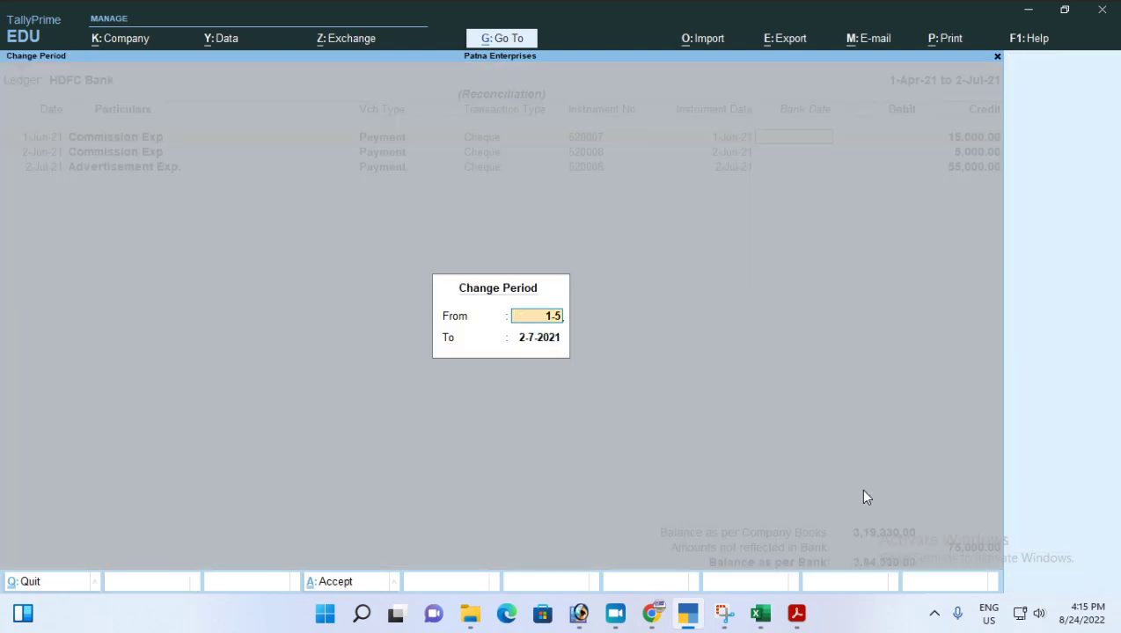
key(Return)
text(31-5)
key(Return)
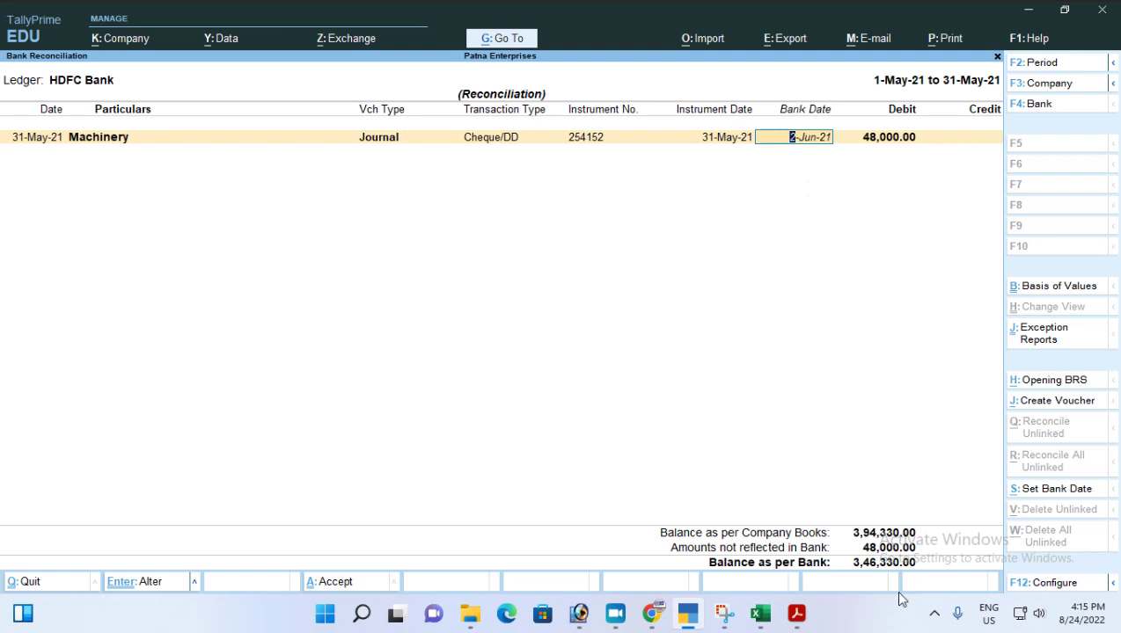
- Check the closing balance row of the May 2021 bank statement in Excel and switch back to TallyPrime
click(760, 613)
click(122, 442)
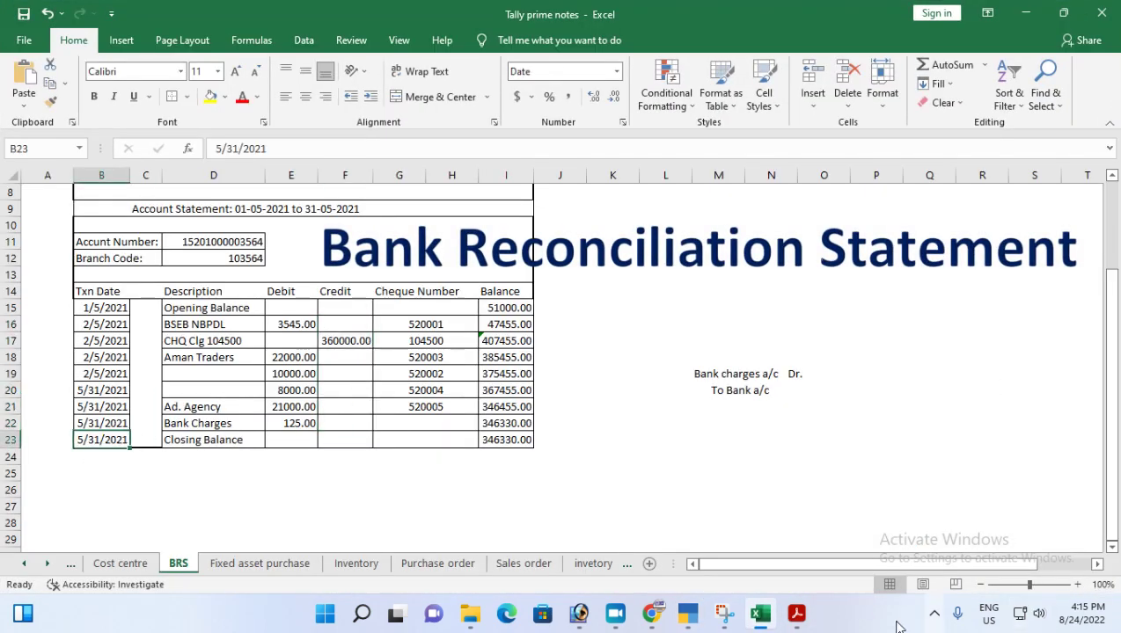
click(687, 613)
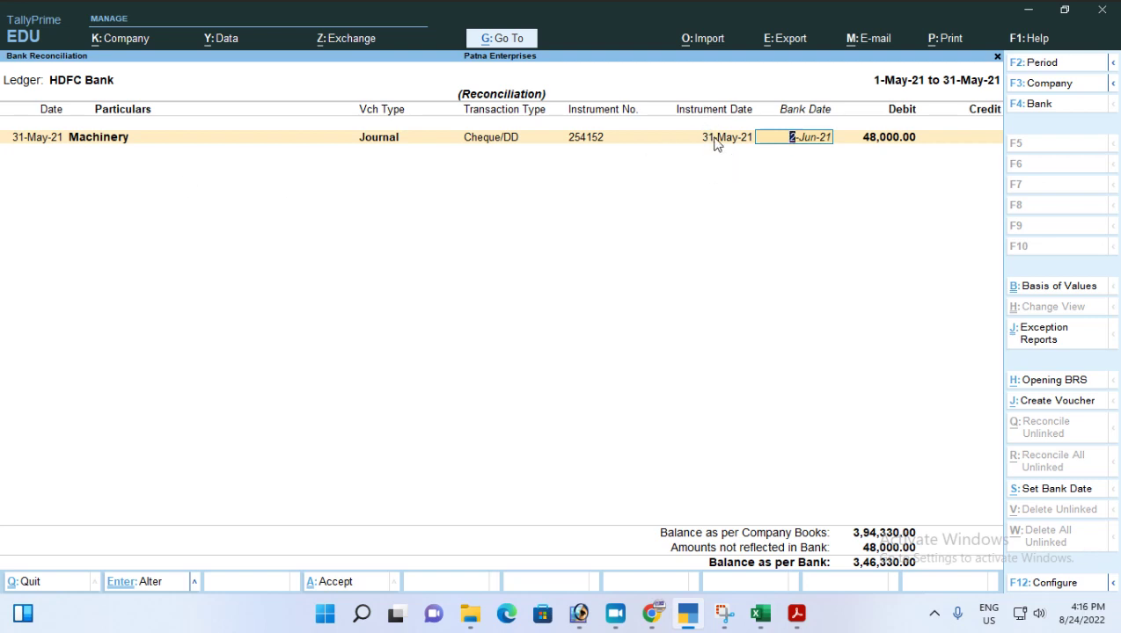
- Quit the HDFC Bank reconciliation without saving and return to the Gateway of Tally
key(BackSpace)
key(Escape)
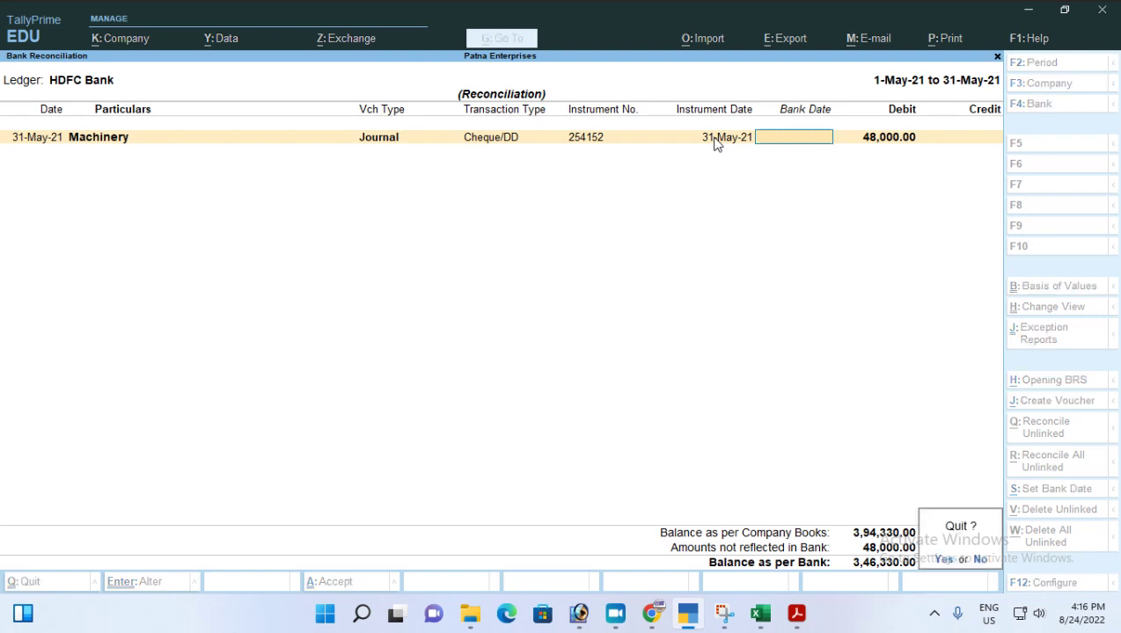
key(y)
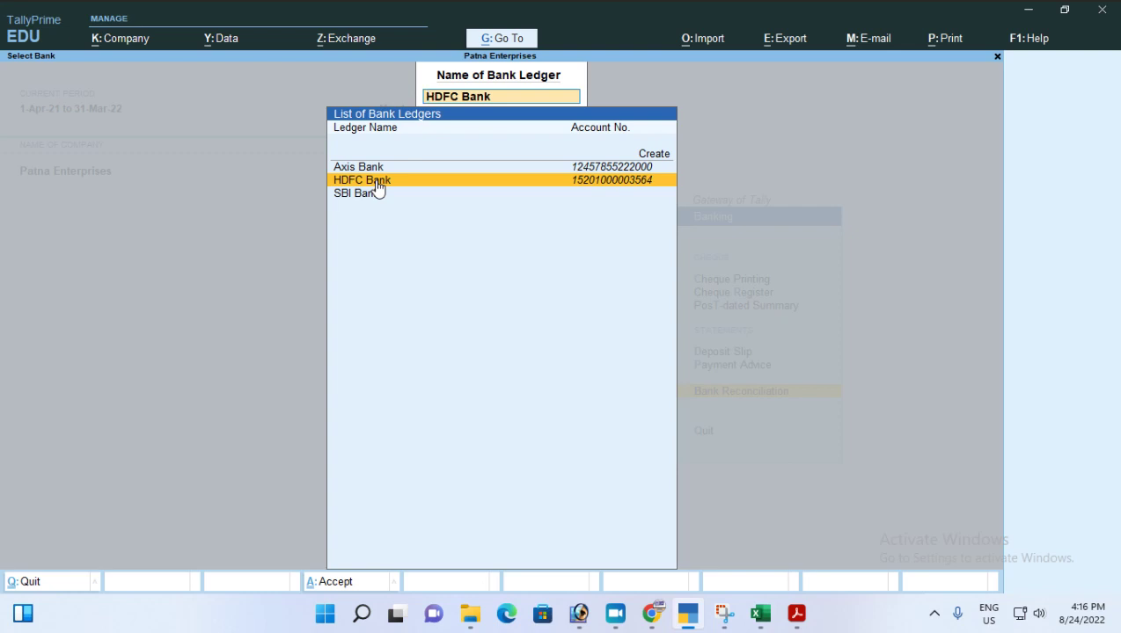
key(BackSpace)
key(Escape)
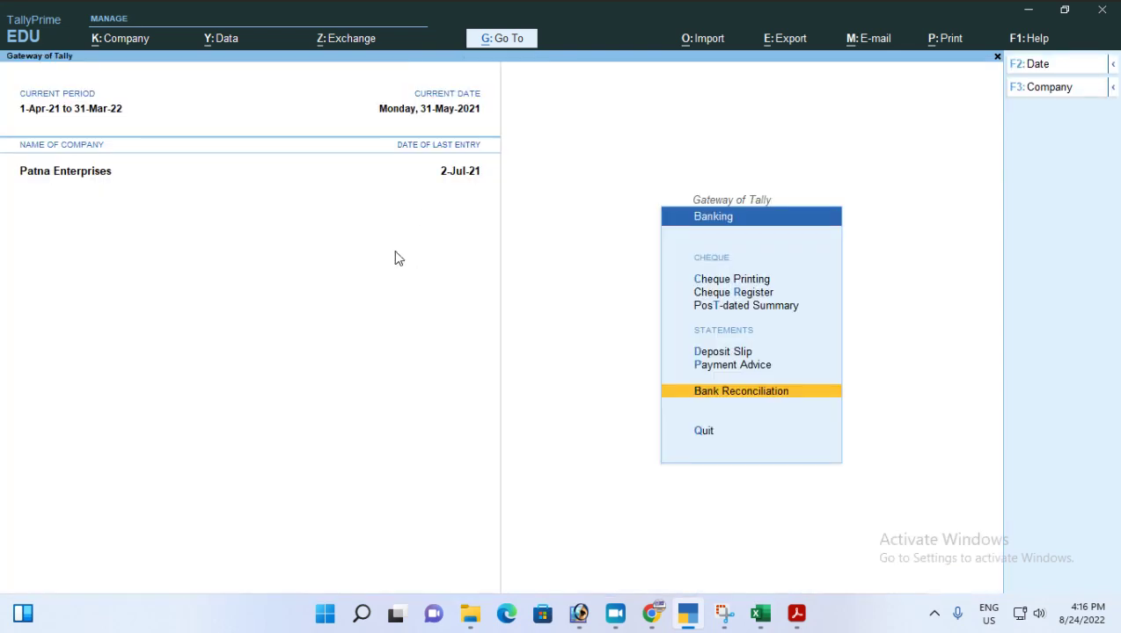
key(alt)
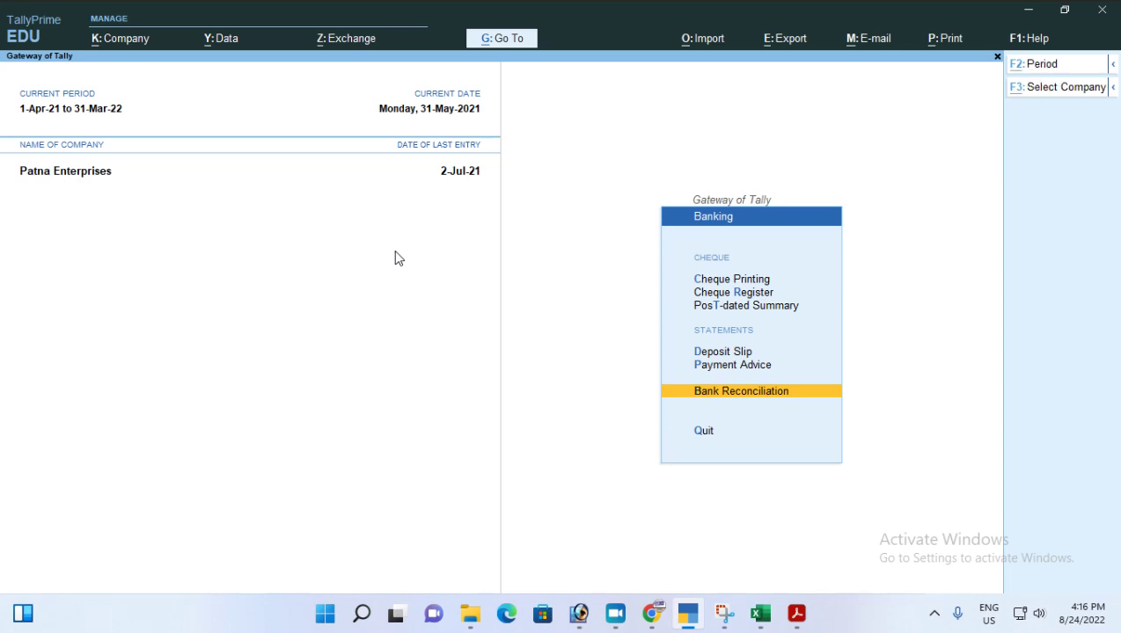
key(Escape)
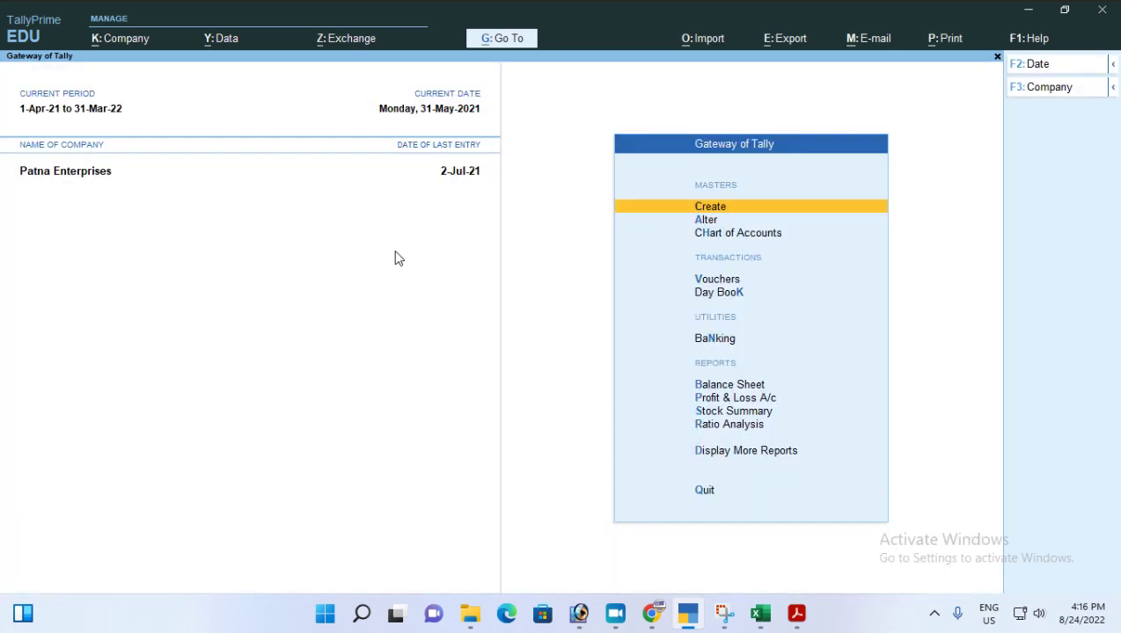
key(alt+F2)
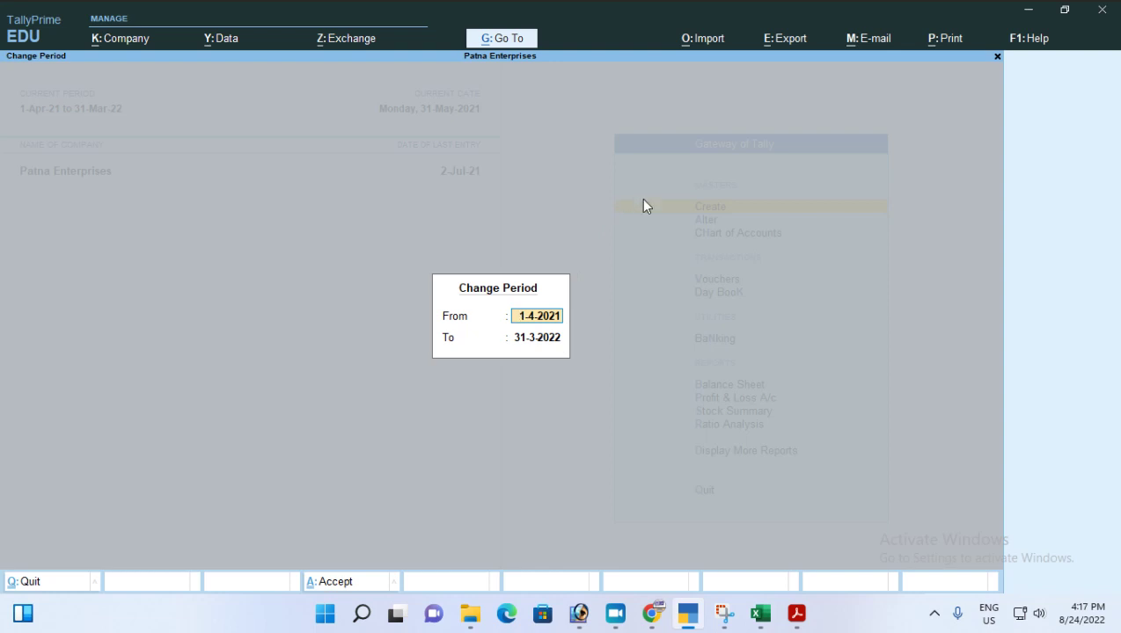
key(Escape)
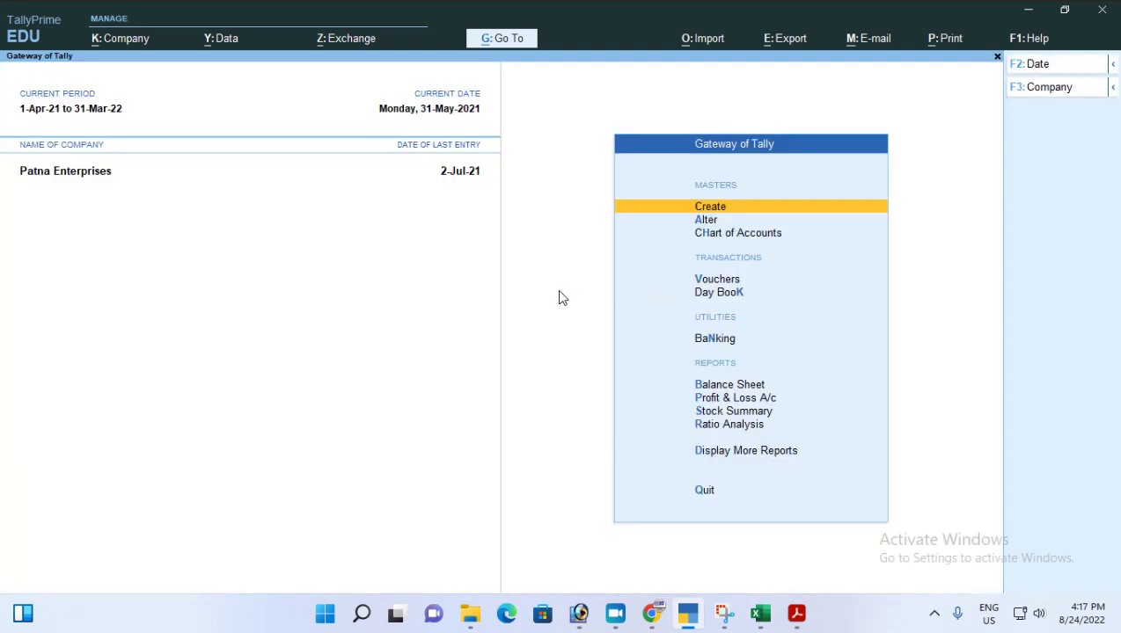
key(Escape)
key(Escape)
key(Escape)
- Switch to Excel and view the HDFC Bank account statement from its header on the BRS sheet
click(760, 614)
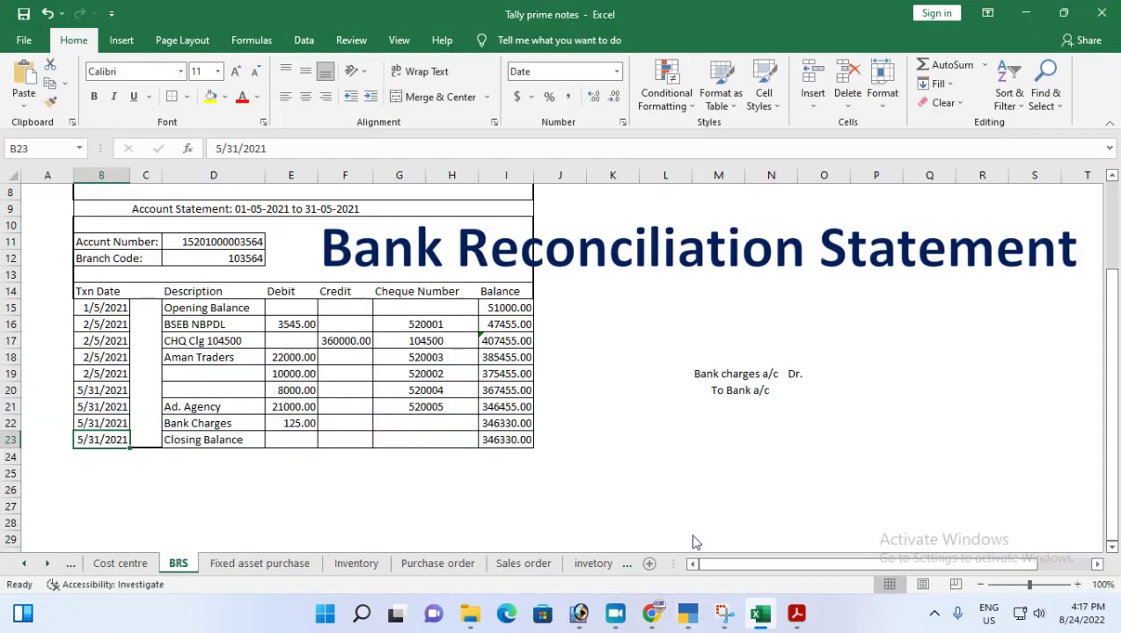
scroll(453, 474, up, 2)
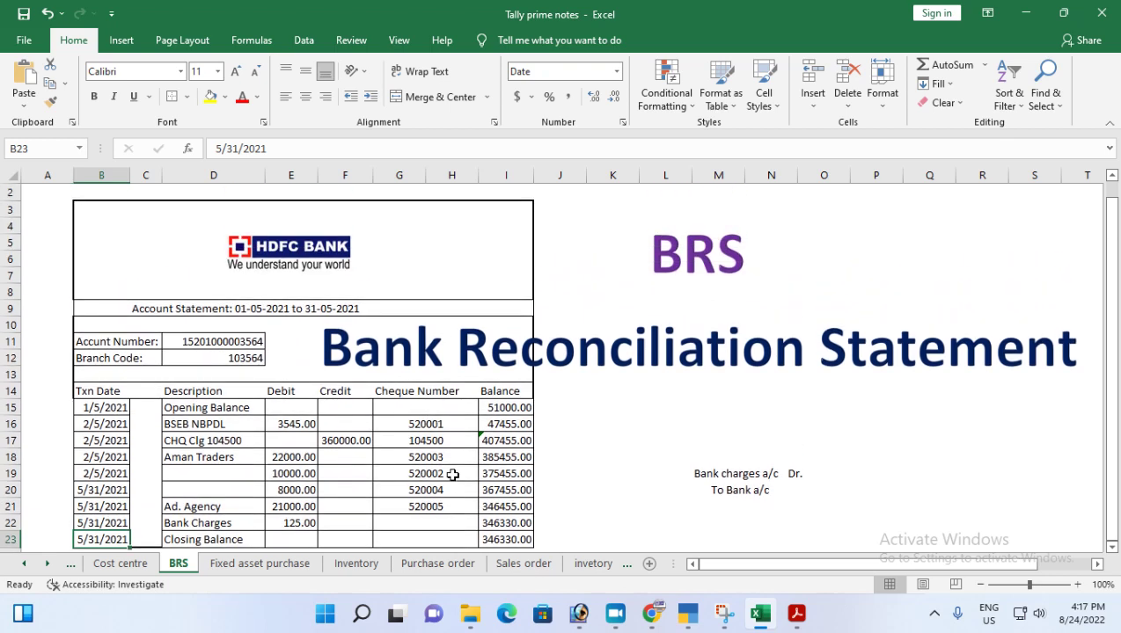